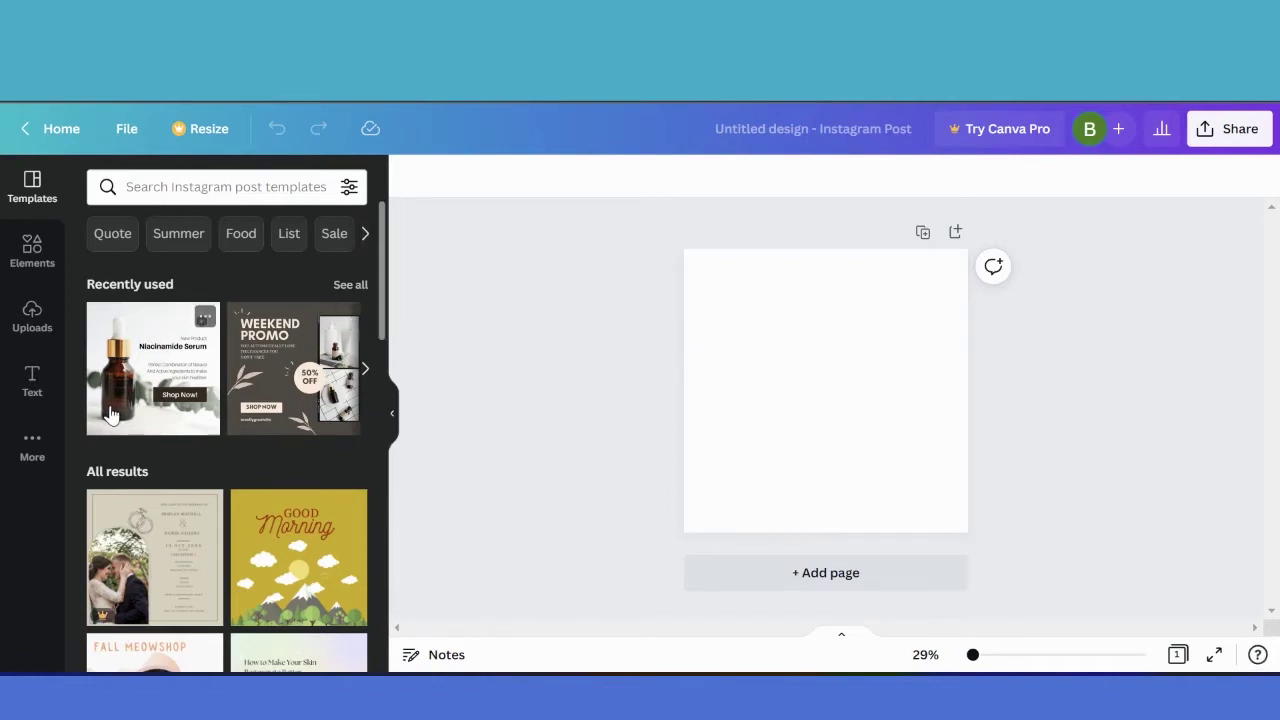
# Upload the portrait of two women and the skin-care-product image from the "Makeup online post tut" folder.
pyautogui.click(30, 252)
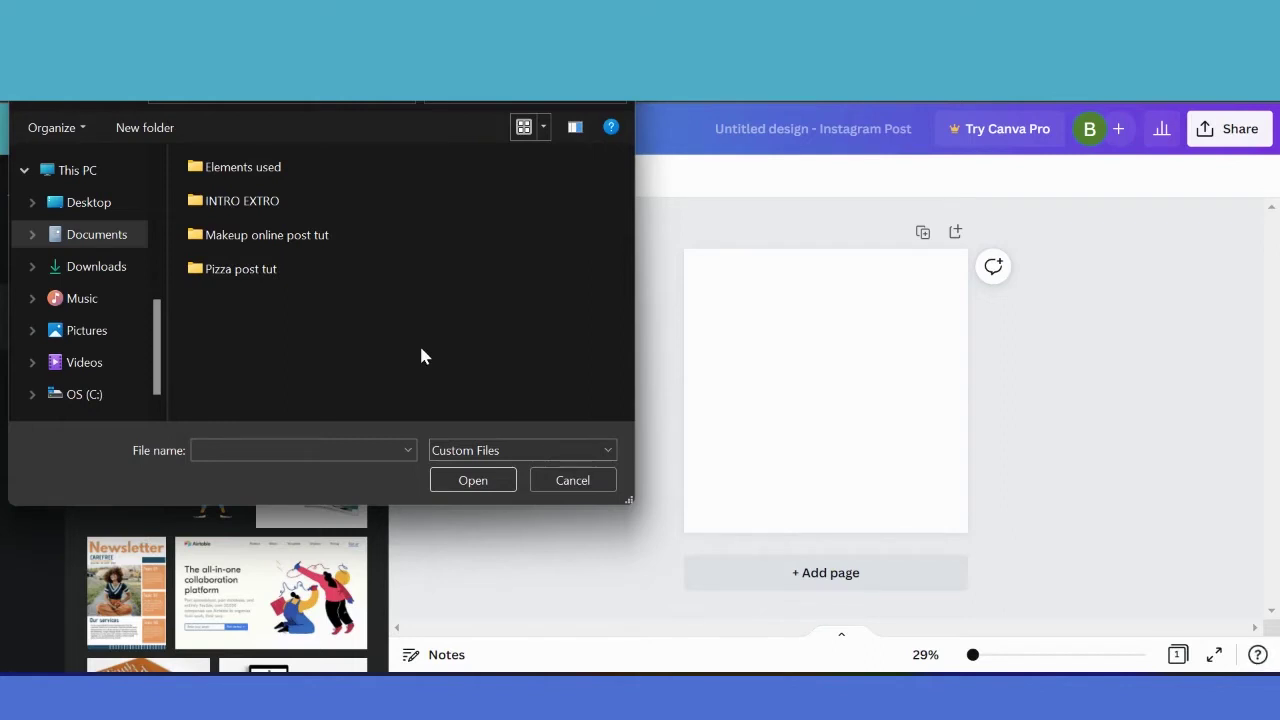
pyautogui.click(267, 238)
pyautogui.doubleClick(263, 235)
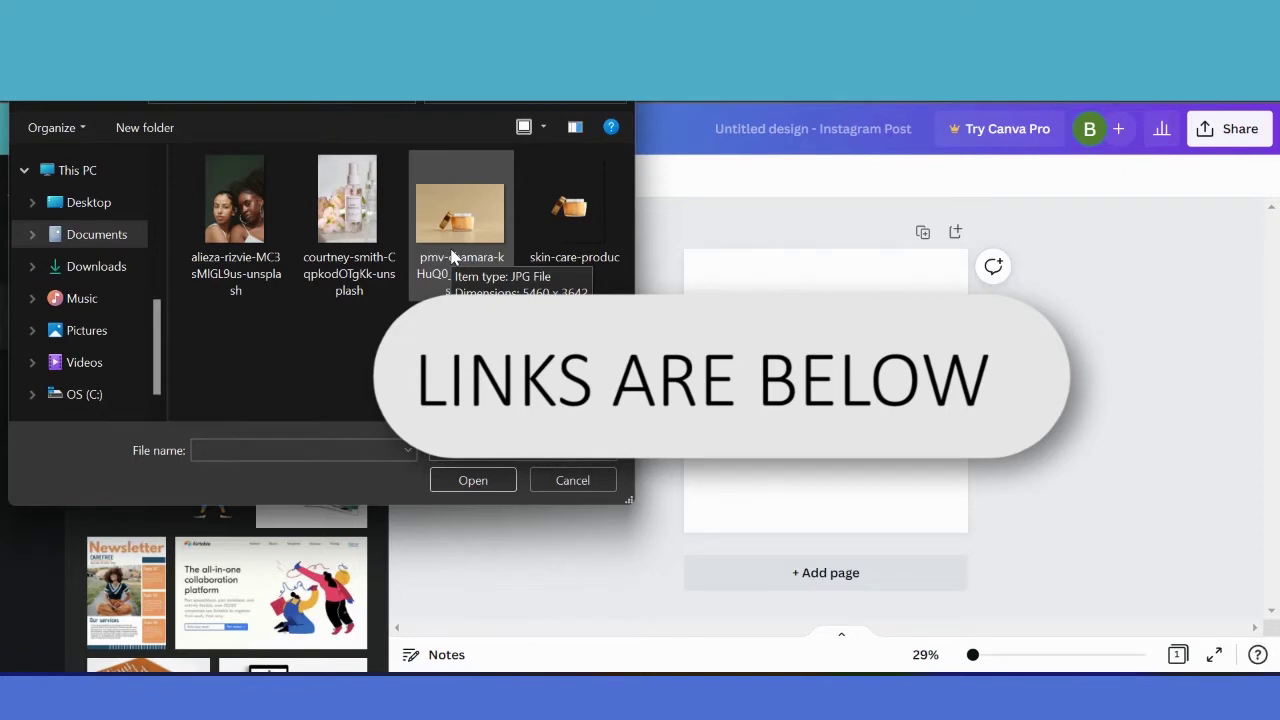
pyautogui.click(245, 215)
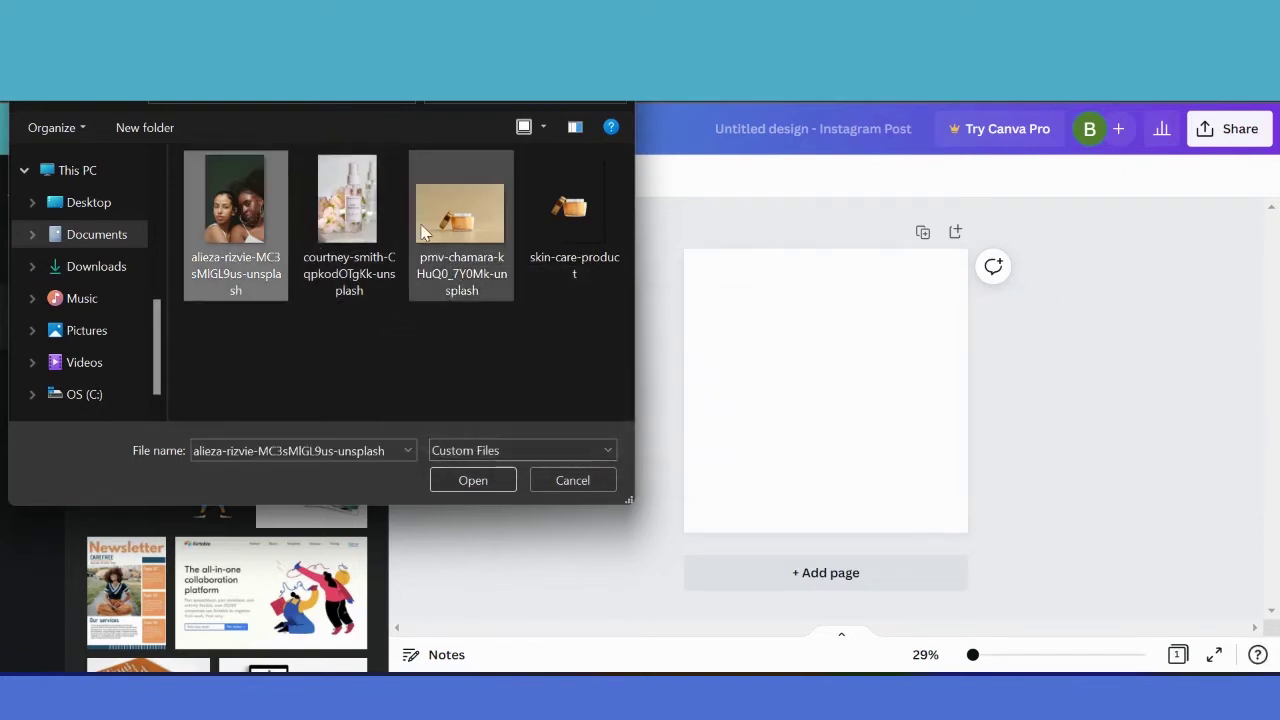
pyautogui.keyDown('ctrl'); pyautogui.click(575, 215); pyautogui.keyUp('ctrl')
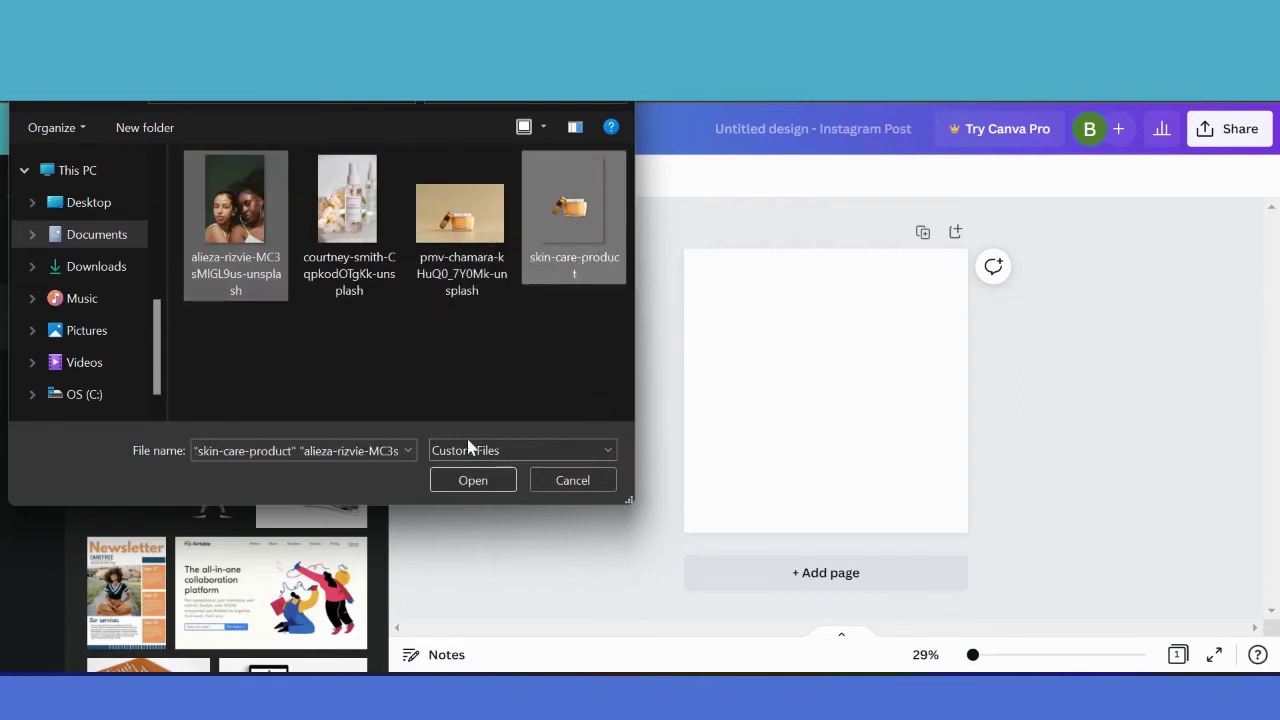
pyautogui.click(474, 482)
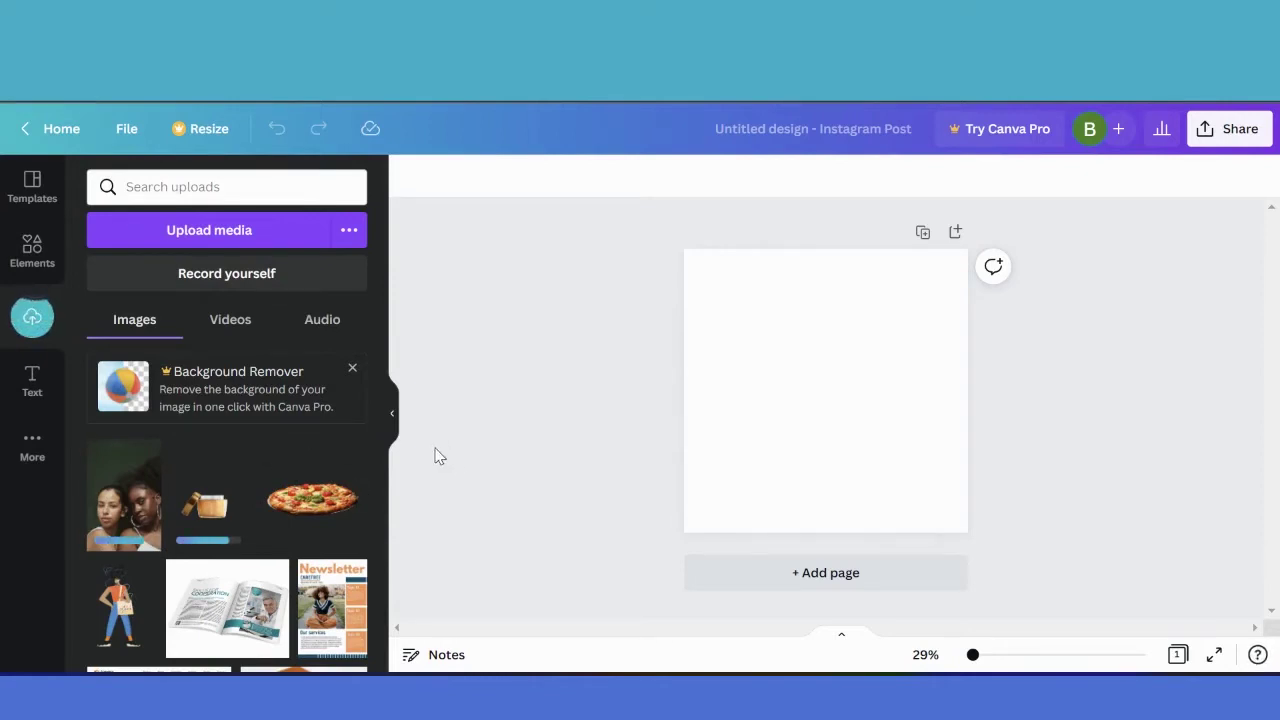
# Place the skin-care jar in the page's lower-left area and the portrait of two women, resized, on its right side.
pyautogui.click(205, 505)
pyautogui.moveTo(843, 408); pyautogui.dragTo(800, 465)
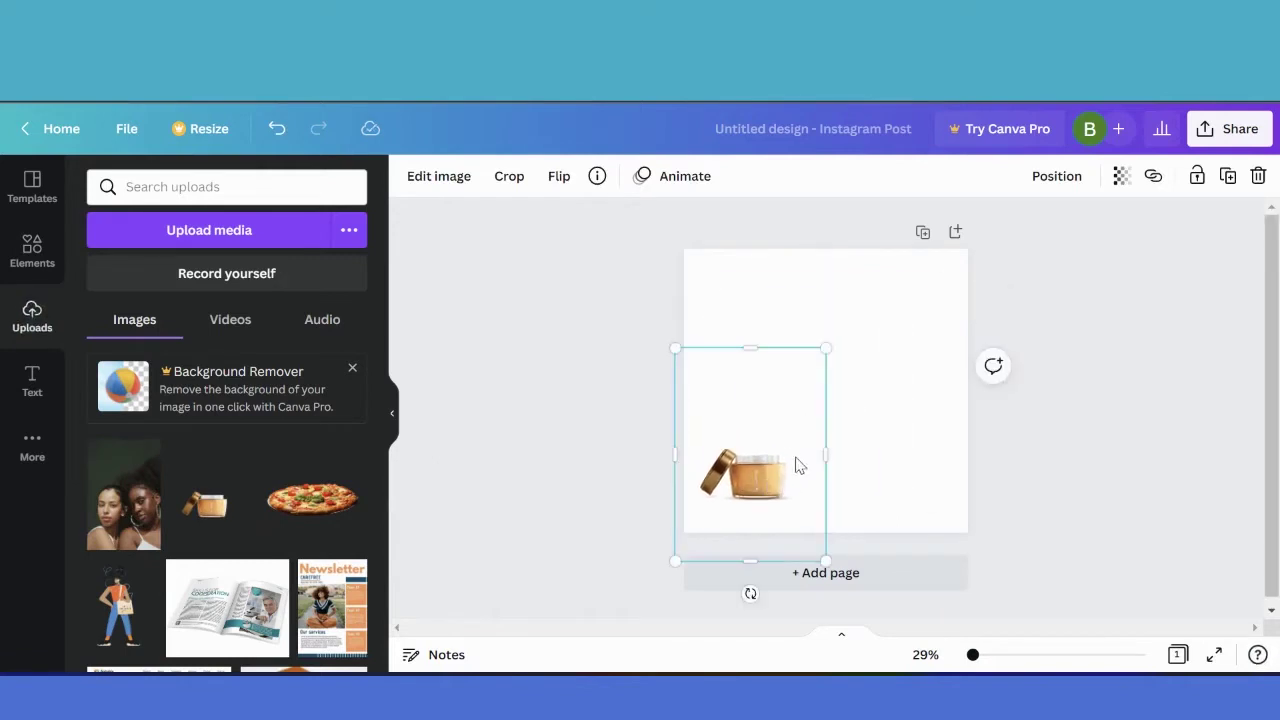
pyautogui.moveTo(124, 495); pyautogui.dragTo(891, 429)
pyautogui.moveTo(954, 293); pyautogui.dragTo(948, 301)
pyautogui.moveTo(900, 432); pyautogui.dragTo(900, 420)
pyautogui.moveTo(948, 290); pyautogui.dragTo(937, 307)
pyautogui.moveTo(908, 377)
pyautogui.mouseDown()
pyautogui.moveTo(920, 363)
pyautogui.moveTo(914, 372)
pyautogui.mouseUp()
# Set the page background to the light beige colour taken from the jar image's photo colours.
pyautogui.click(751, 480)
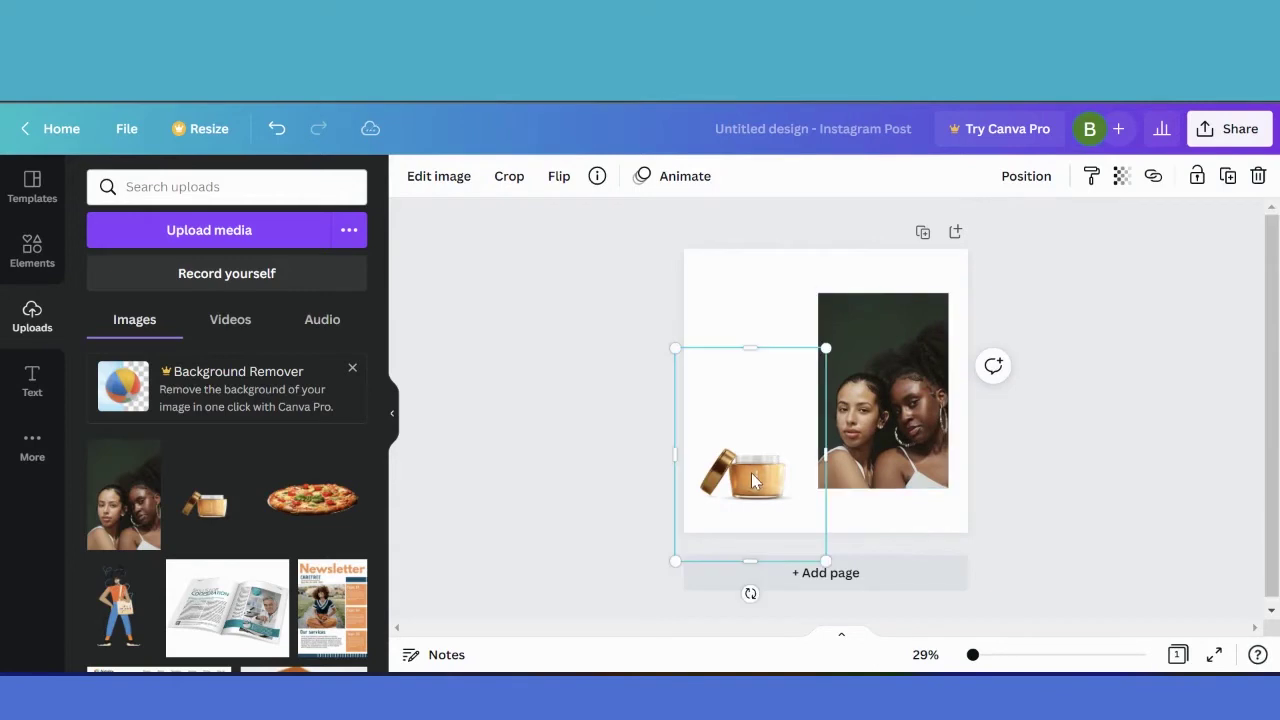
pyautogui.click(463, 205)
pyautogui.click(409, 176)
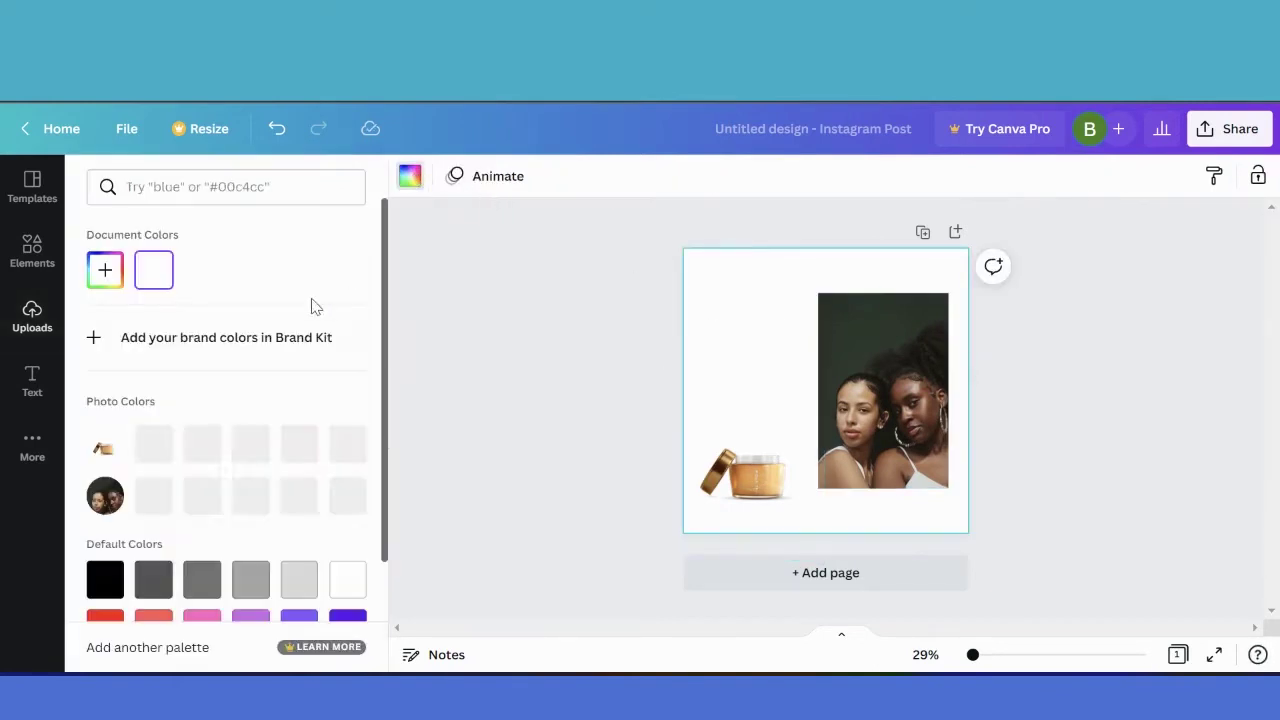
pyautogui.click(105, 270)
pyautogui.click(324, 454)
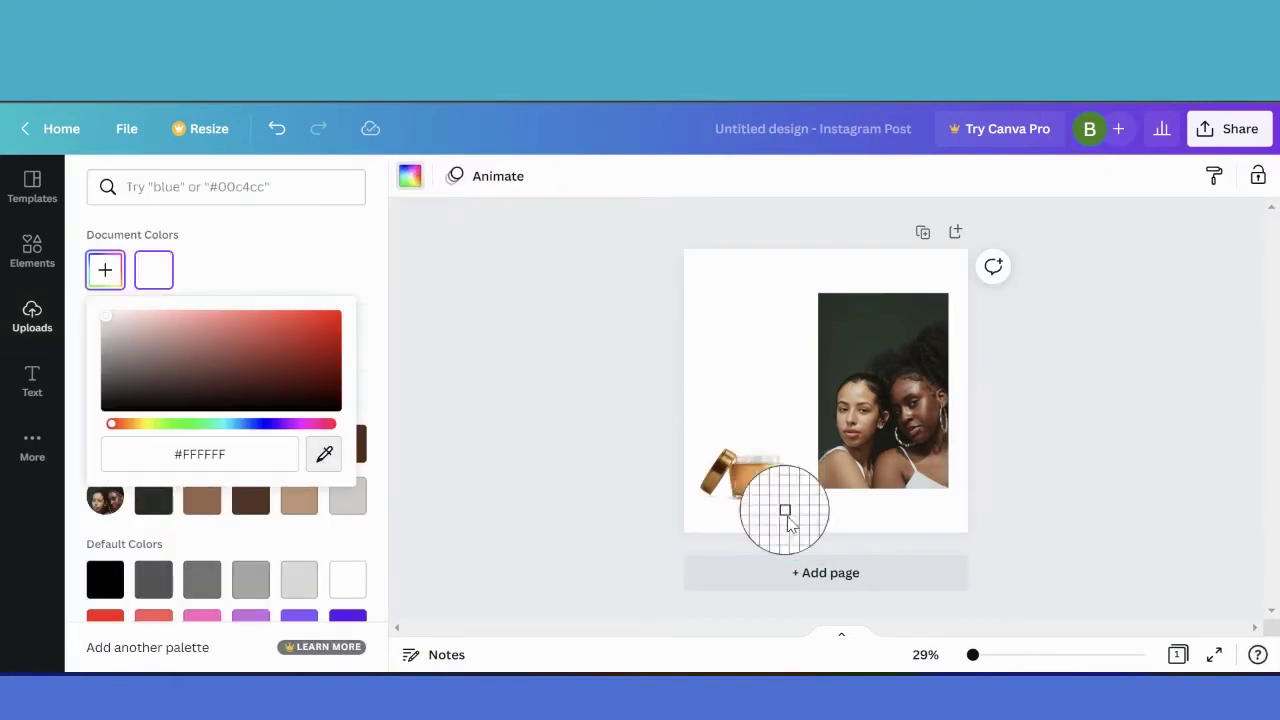
pyautogui.click(778, 487)
pyautogui.click(298, 508)
pyautogui.click(190, 458)
pyautogui.click(167, 455)
pyautogui.click(165, 508)
pyautogui.click(188, 510)
pyautogui.click(251, 446)
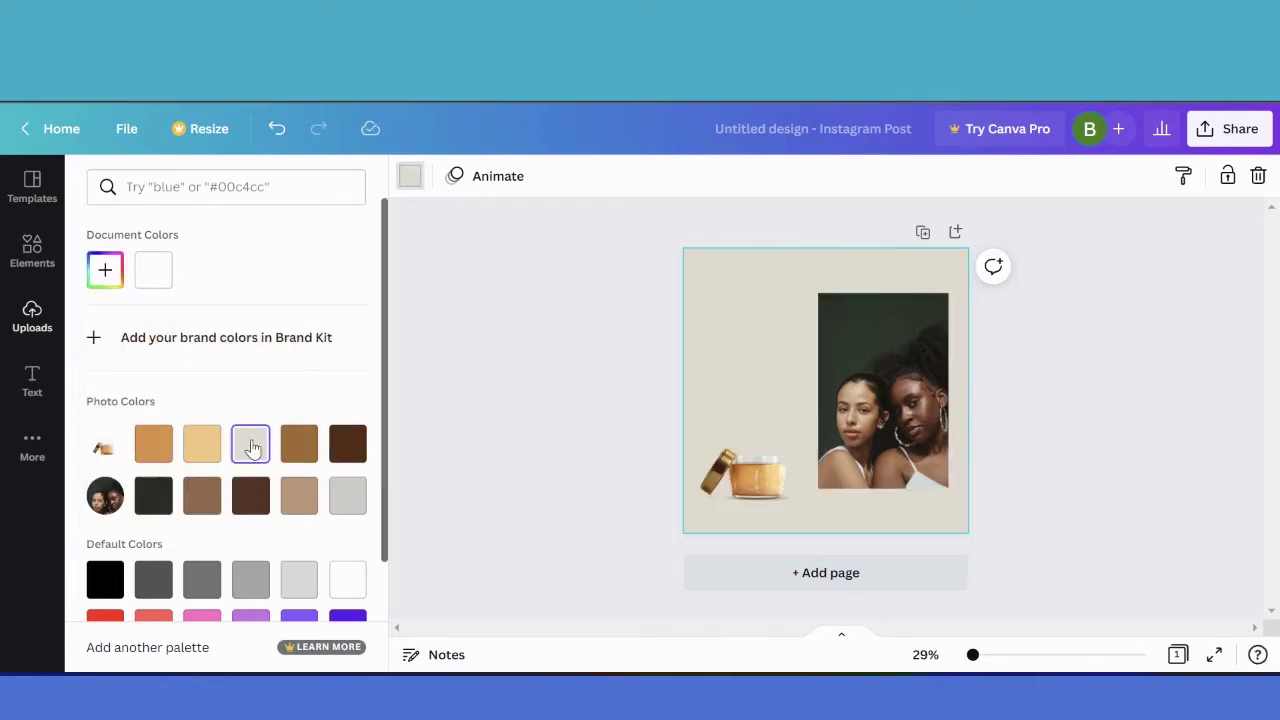
# Try the yellow, brown and orange photo colours on the page background, and return it to light beige.
pyautogui.click(199, 444)
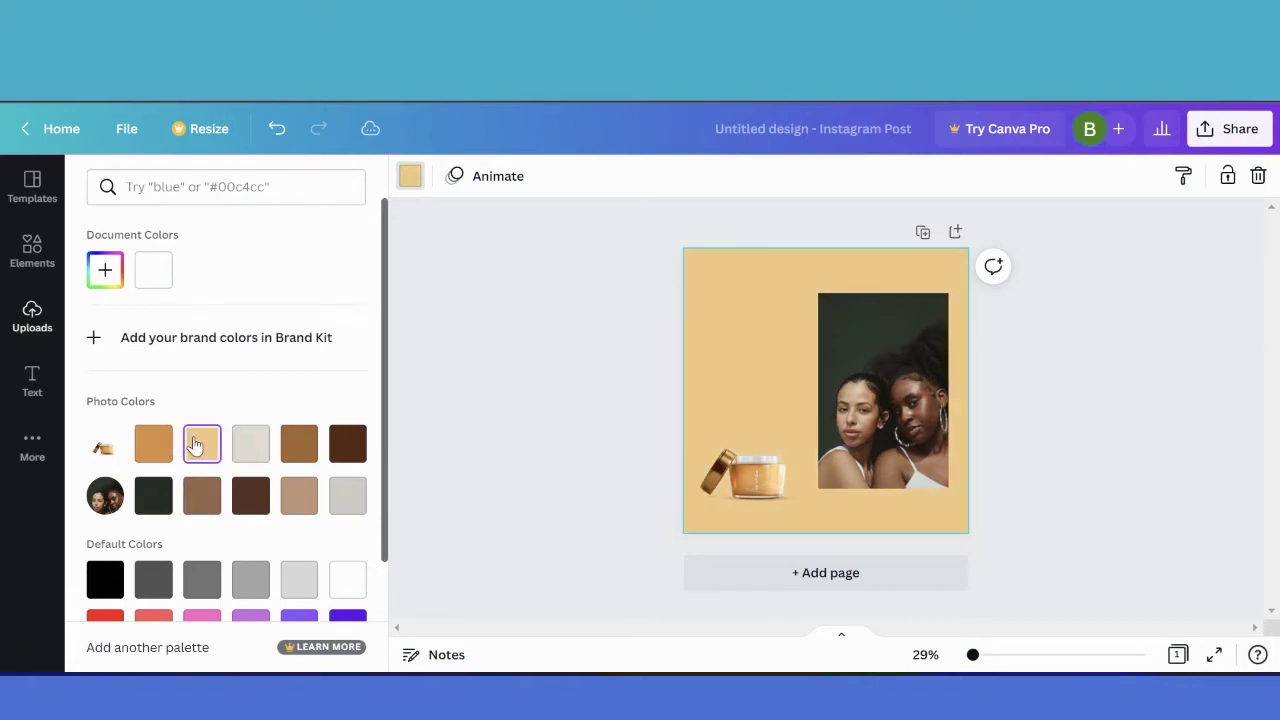
pyautogui.click(250, 444)
pyautogui.click(298, 494)
pyautogui.click(299, 446)
pyautogui.click(251, 444)
pyautogui.click(155, 448)
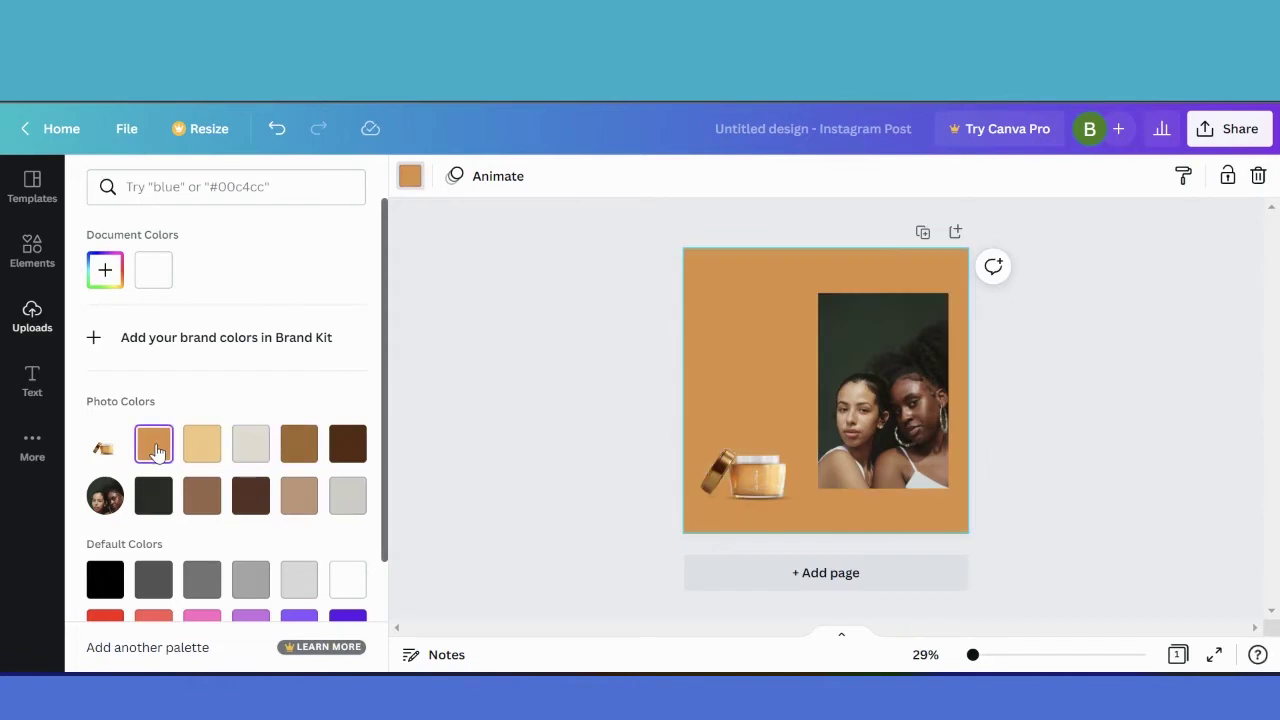
pyautogui.click(201, 444)
pyautogui.click(348, 444)
pyautogui.click(299, 446)
pyautogui.click(250, 444)
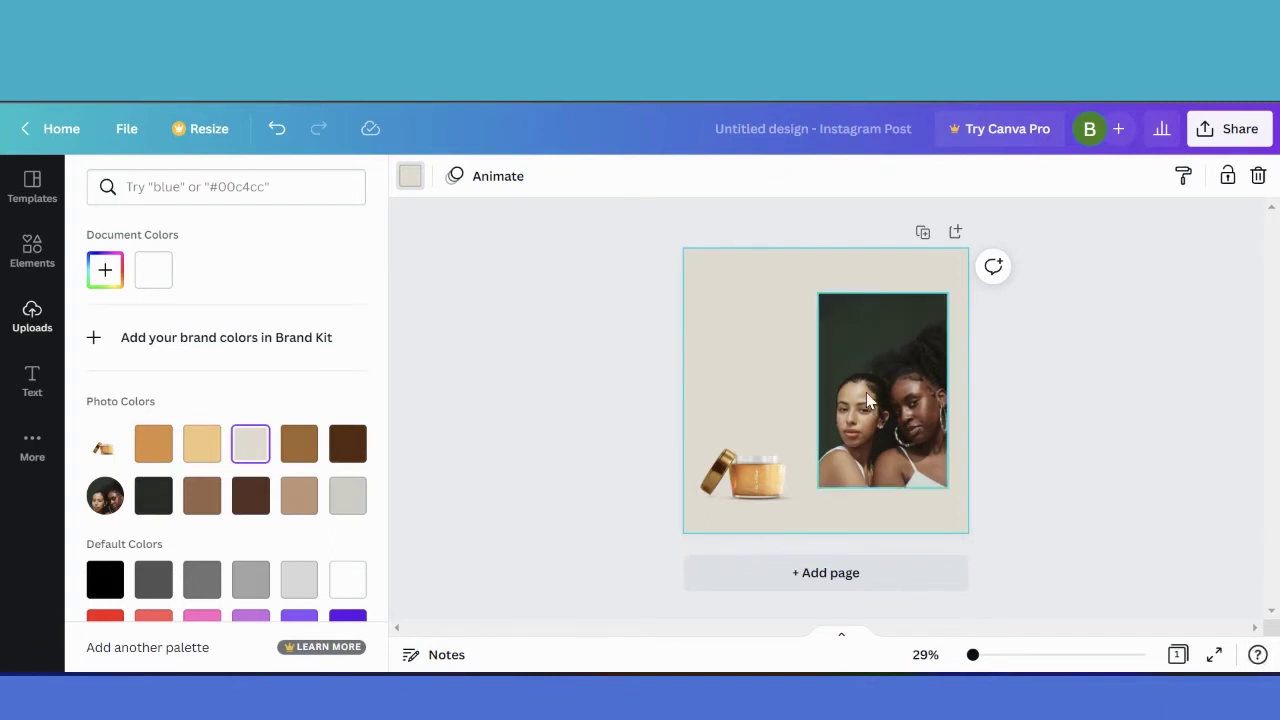
# Move the portrait of the two women slightly lower on the page.
pyautogui.click(636, 281)
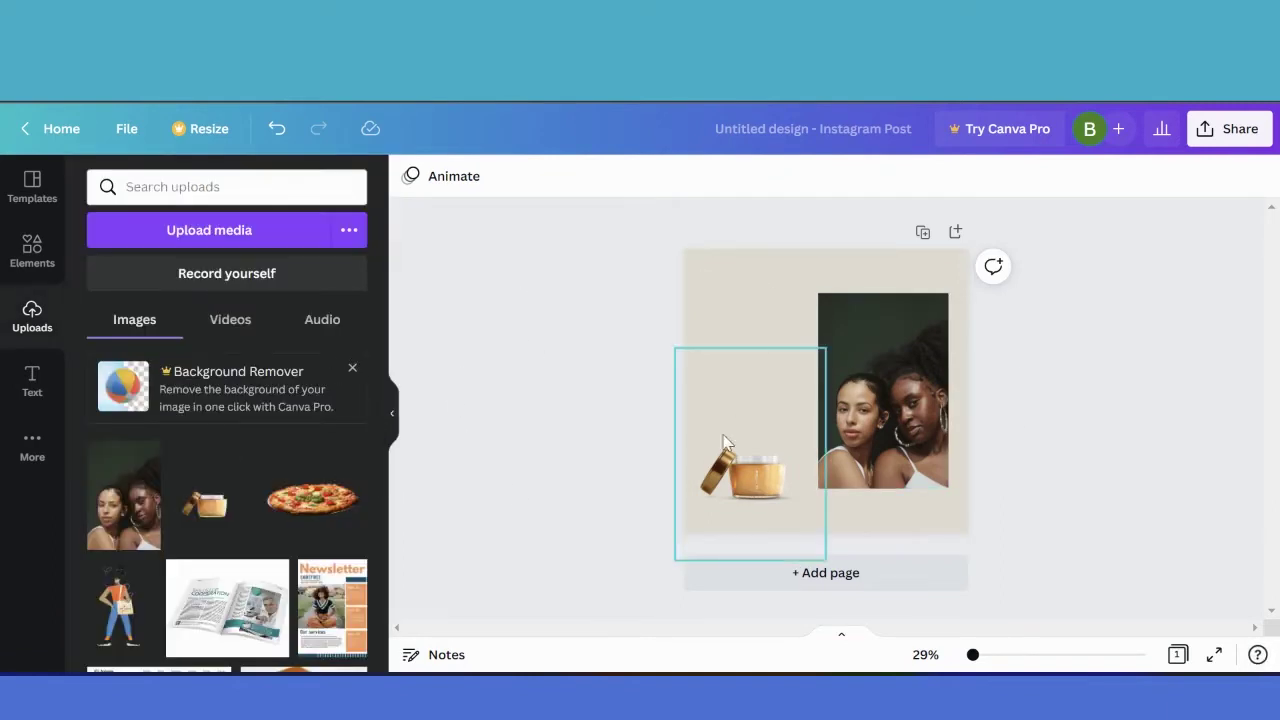
pyautogui.moveTo(889, 396); pyautogui.dragTo(886, 411)
pyautogui.click(583, 440)
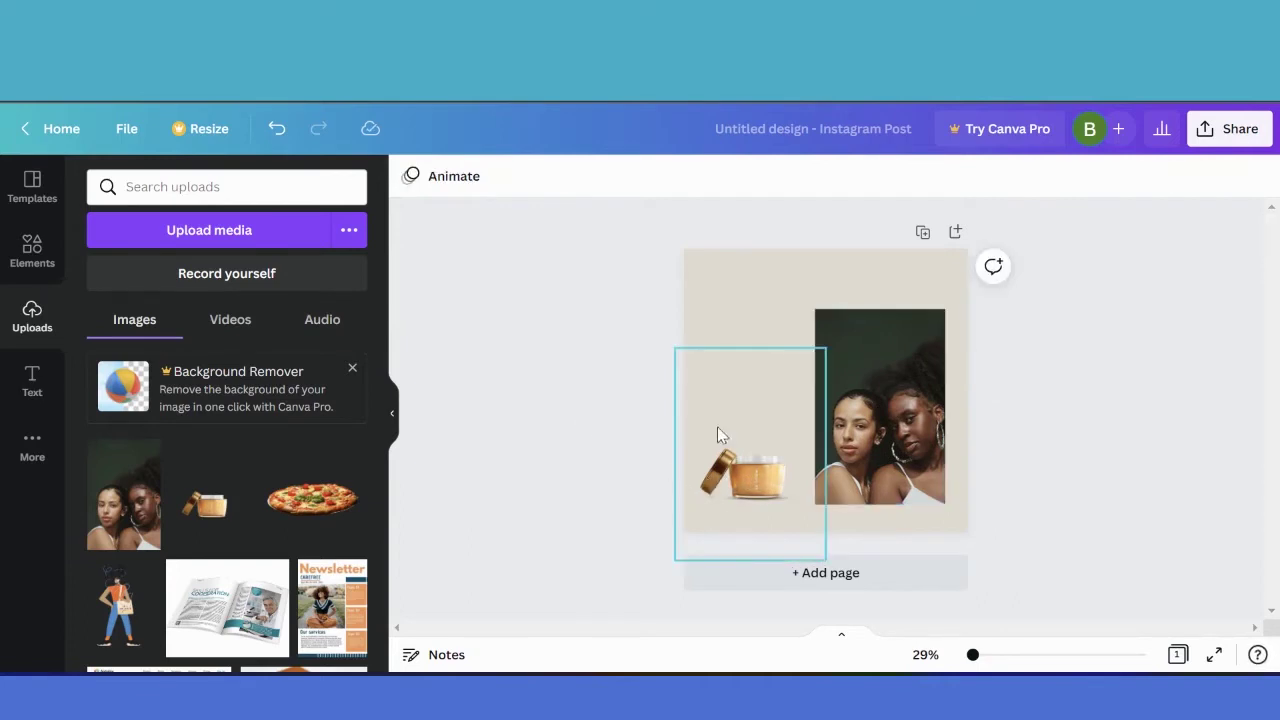
# Add the text "Organic" and place it in the empty area near the page's upper left.
pyautogui.press('t')
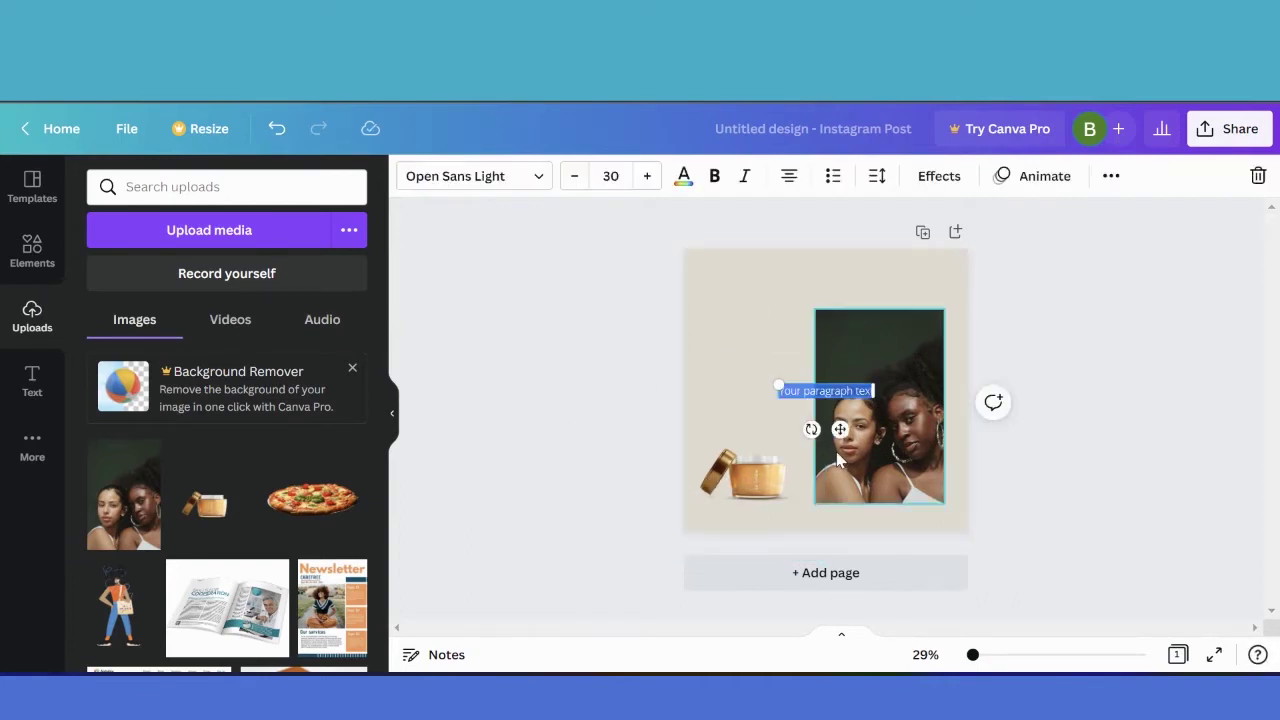
pyautogui.press('BackSpace')
pyautogui.write('Organic')
pyautogui.moveTo(840, 429); pyautogui.dragTo(790, 316)
# Add the text "SKIN CARE" and enlarge the "Organic" heading so it sits centred directly above it.
pyautogui.press('t')
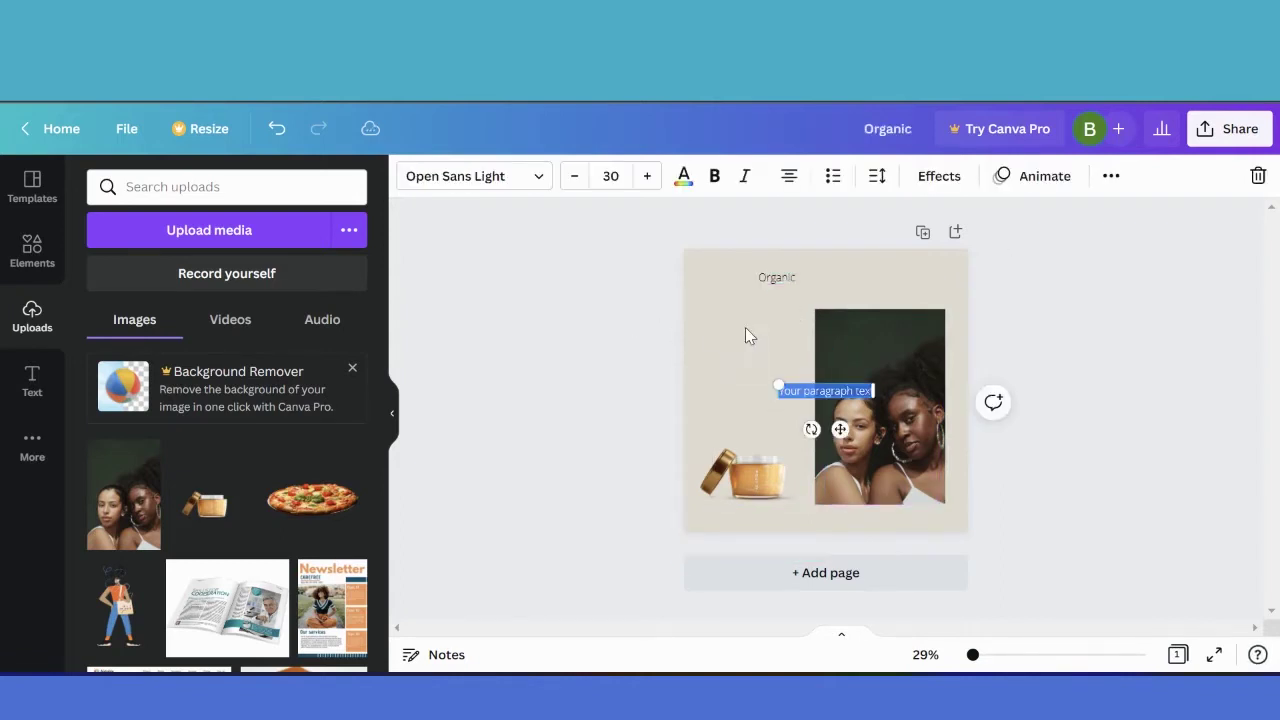
pyautogui.press('BackSpace')
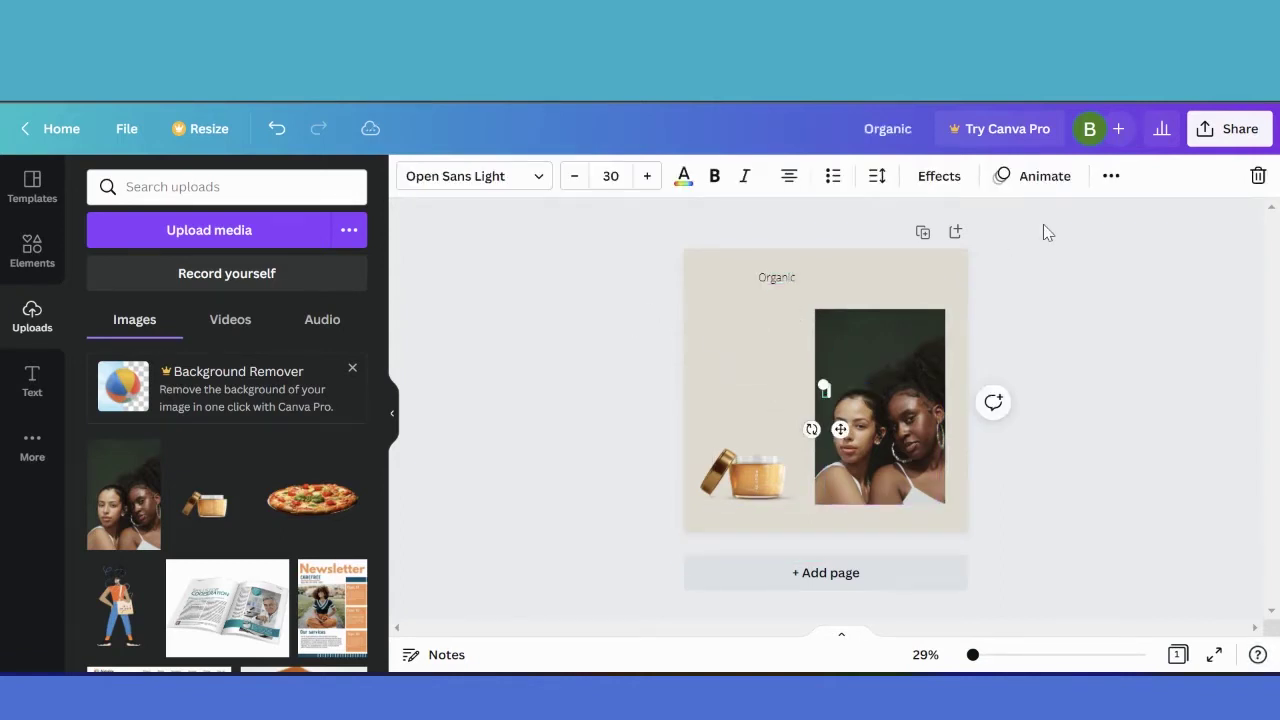
pyautogui.moveTo(840, 429); pyautogui.dragTo(772, 347)
pyautogui.click(777, 278)
pyautogui.moveTo(780, 277); pyautogui.dragTo(818, 314)
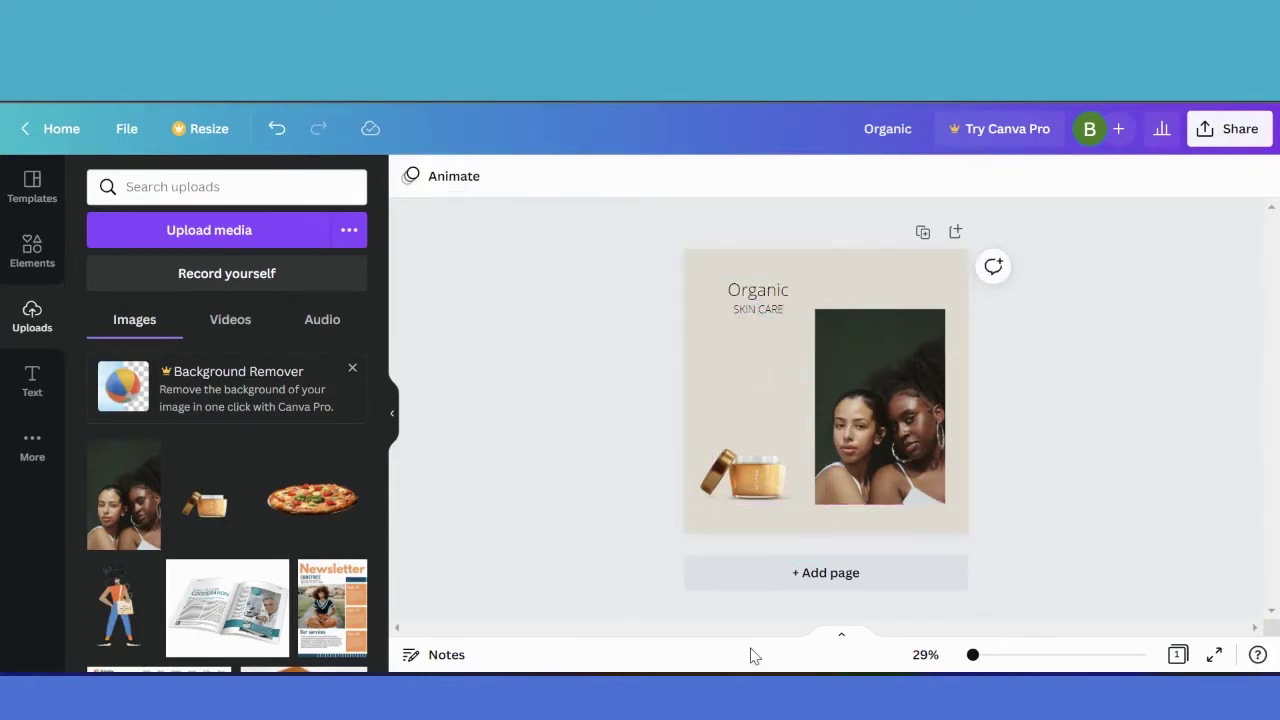
# Nudge the jar up slightly and add the upright green leaf from the recently used elements.
pyautogui.click(756, 477)
pyautogui.click(617, 466)
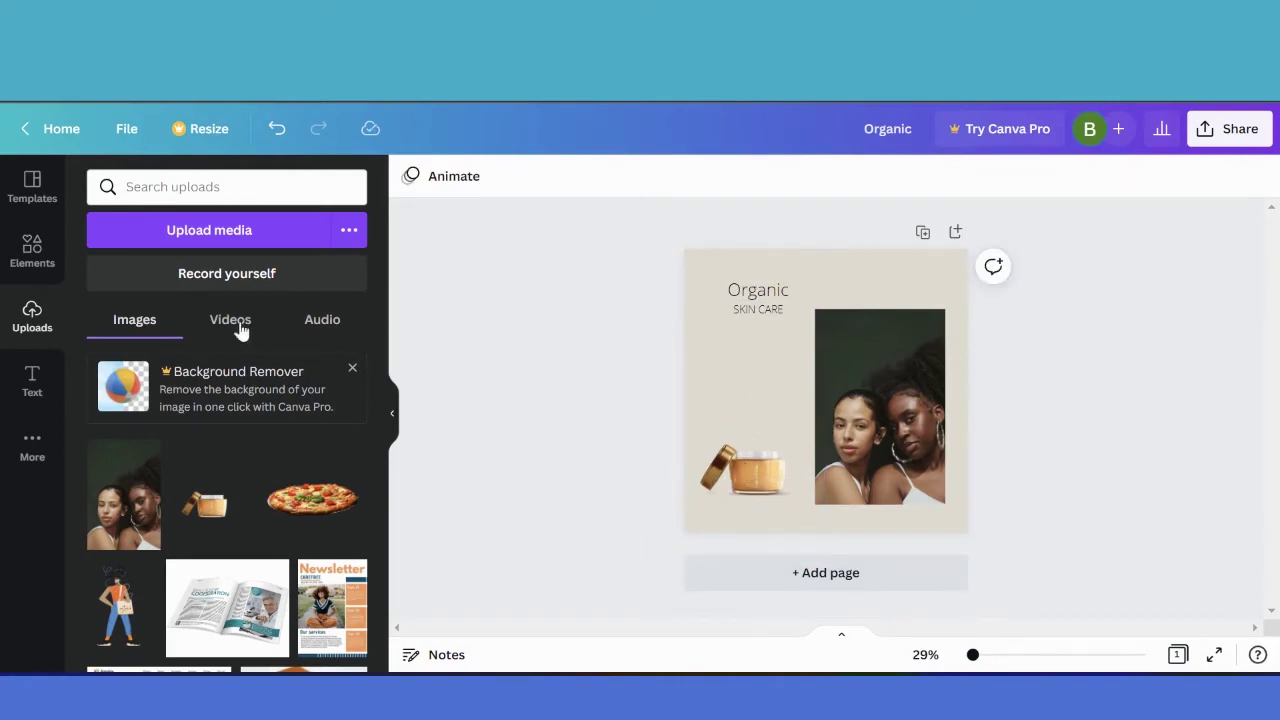
pyautogui.click(32, 250)
pyautogui.click(218, 187)
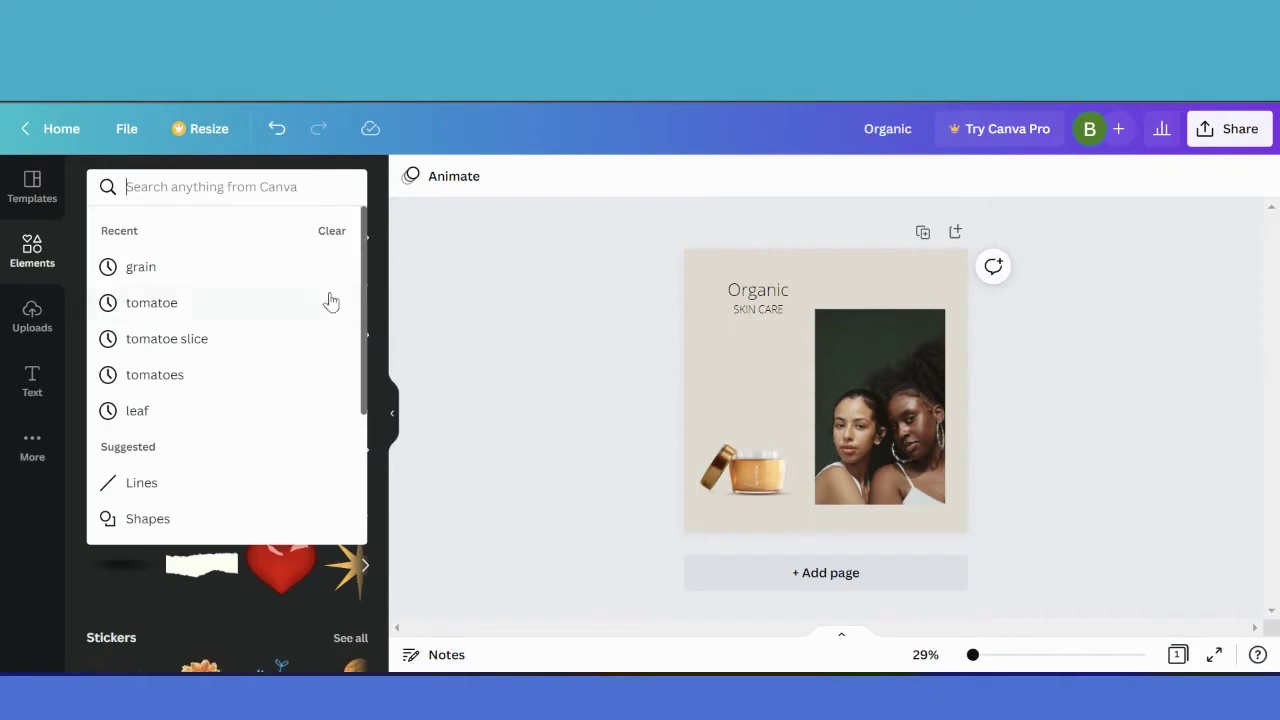
pyautogui.click(370, 338)
pyautogui.click(364, 338)
pyautogui.click(140, 342)
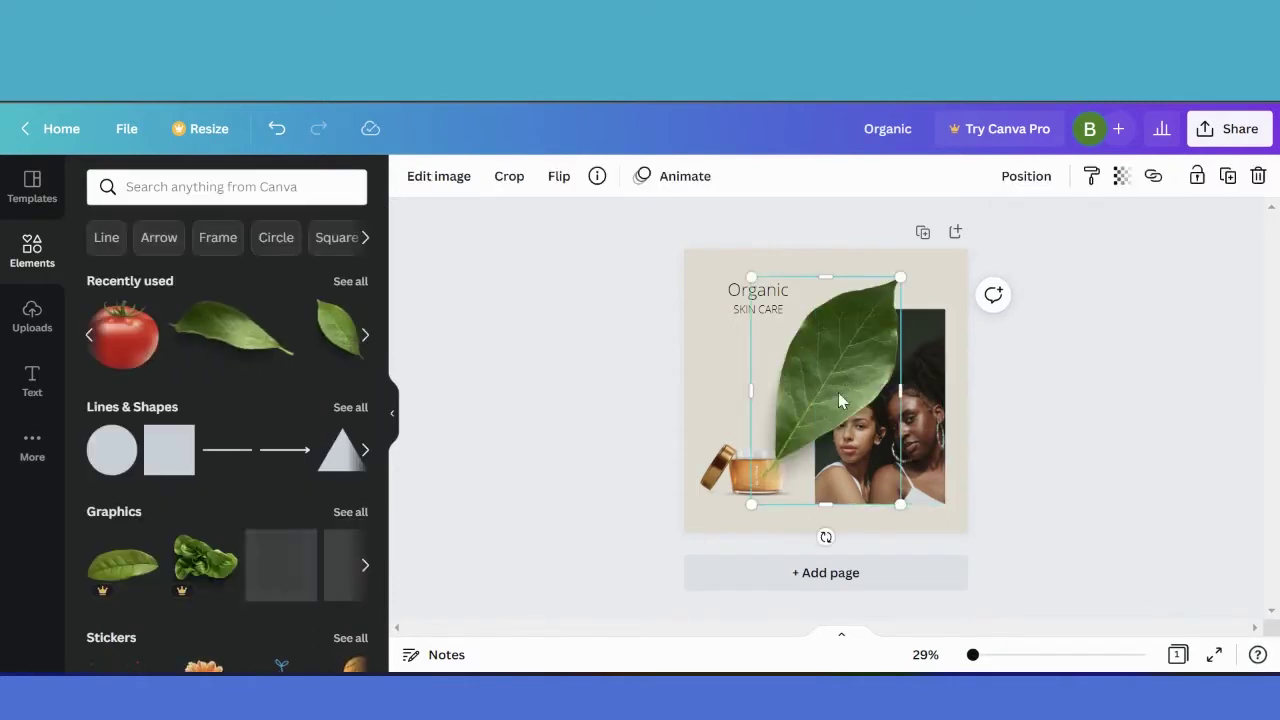
# Shrink the green leaf towards the jar and send it backward behind the jar image.
pyautogui.moveTo(842, 373); pyautogui.dragTo(819, 425)
pyautogui.moveTo(877, 329); pyautogui.dragTo(645, 490)
pyautogui.hotkey('ctrl', 'z')
pyautogui.hotkey('ctrl', '+')
pyautogui.hotkey('ctrl', '+')
pyautogui.scroll(-3, 771, 445)
pyautogui.hotkey('ctrl', '[')
# Rotate and position the leaf so it sticks out from behind the jar's right side.
pyautogui.moveTo(749, 395)
pyautogui.mouseDown()
pyautogui.moveTo(766, 373)
pyautogui.moveTo(749, 397)
pyautogui.mouseUp()
pyautogui.moveTo(633, 597)
pyautogui.mouseDown()
pyautogui.moveTo(646, 464)
pyautogui.moveTo(640, 577)
pyautogui.mouseUp()
pyautogui.scroll(5, 808, 529)
pyautogui.scroll(-2, 652, 541)
pyautogui.scroll(-2, 652, 543)
pyautogui.moveTo(632, 279); pyautogui.dragTo(632, 431)
pyautogui.moveTo(826, 518); pyautogui.dragTo(773, 528)
pyautogui.click(785, 567)
pyautogui.click(770, 530)
pyautogui.click(755, 508)
pyautogui.click(766, 513)
# Place a second copy of the leaf behind the jar's lid, rotated to point up and to the left.
pyautogui.moveTo(771, 580); pyautogui.dragTo(787, 414)
pyautogui.moveTo(616, 553); pyautogui.dragTo(824, 546)
pyautogui.moveTo(640, 400); pyautogui.dragTo(546, 426)
pyautogui.moveTo(537, 382); pyautogui.dragTo(519, 375)
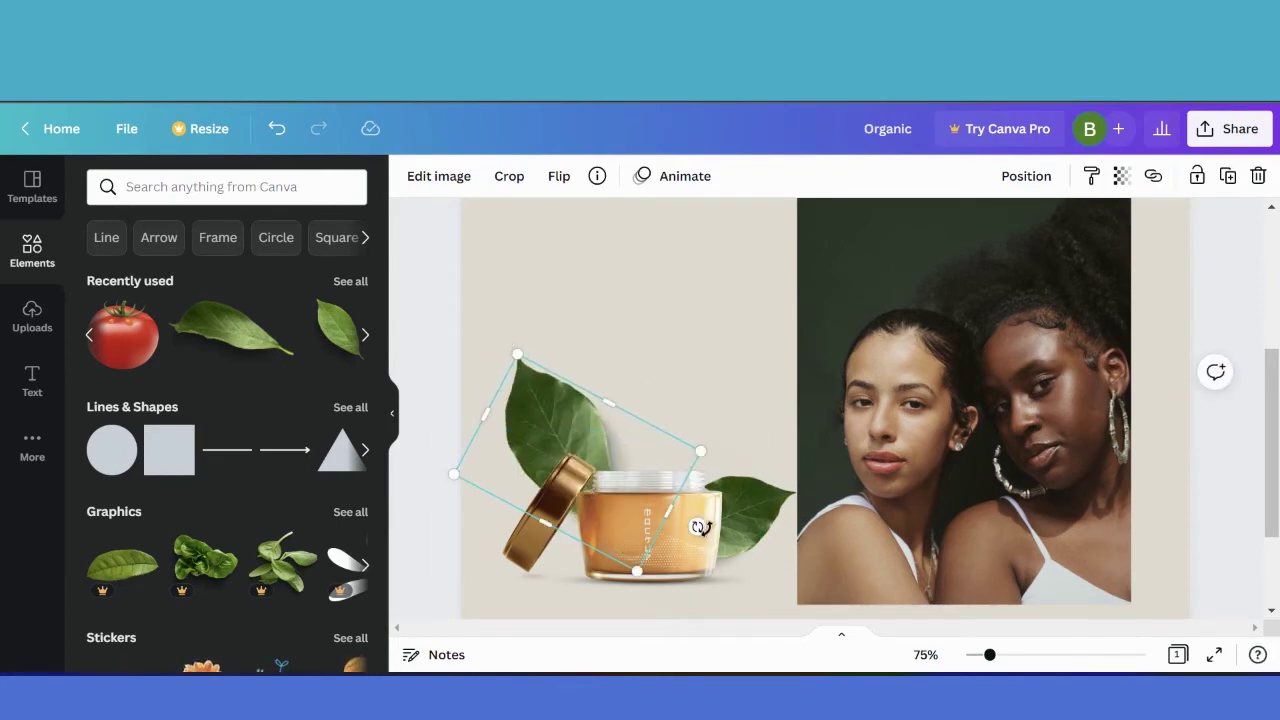
pyautogui.moveTo(697, 527); pyautogui.dragTo(760, 518)
pyautogui.moveTo(527, 406); pyautogui.dragTo(517, 460)
pyautogui.scroll(-2, 724, 447)
pyautogui.scroll(3, 402, 484)
pyautogui.click(434, 326)
pyautogui.hotkey('ctrl', '-')
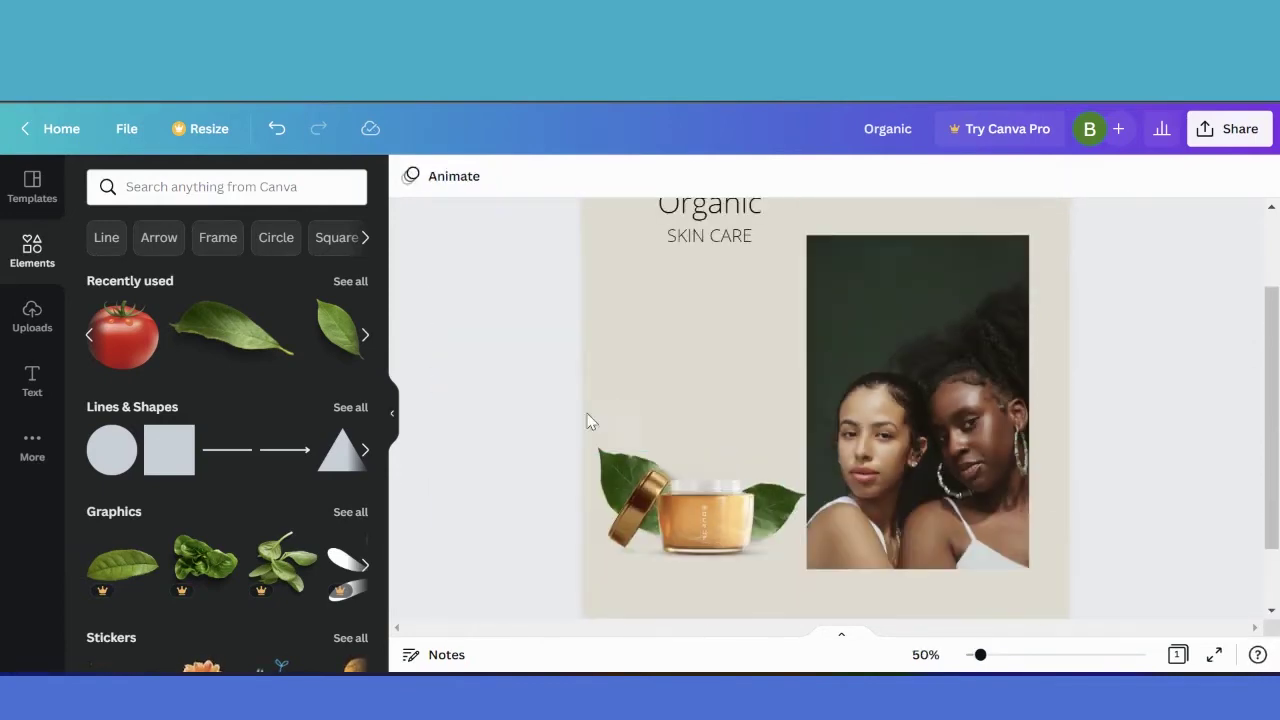
# Add the long green leaf from the recently used elements, shrink and rotate it, and place it in the page's top-right corner.
pyautogui.click(247, 344)
pyautogui.hotkey('ctrl', 'z')
pyautogui.moveTo(1020, 272); pyautogui.dragTo(752, 411)
pyautogui.moveTo(700, 440); pyautogui.dragTo(967, 264)
pyautogui.scroll(1, 1041, 376)
pyautogui.moveTo(960, 431); pyautogui.dragTo(1030, 448)
# Place a copy of the corner leaf above the jar, flip and rotate it, and shrink it beside the portrait's left edge.
pyautogui.moveTo(960, 365); pyautogui.dragTo(679, 298)
pyautogui.scroll(-3, 757, 397)
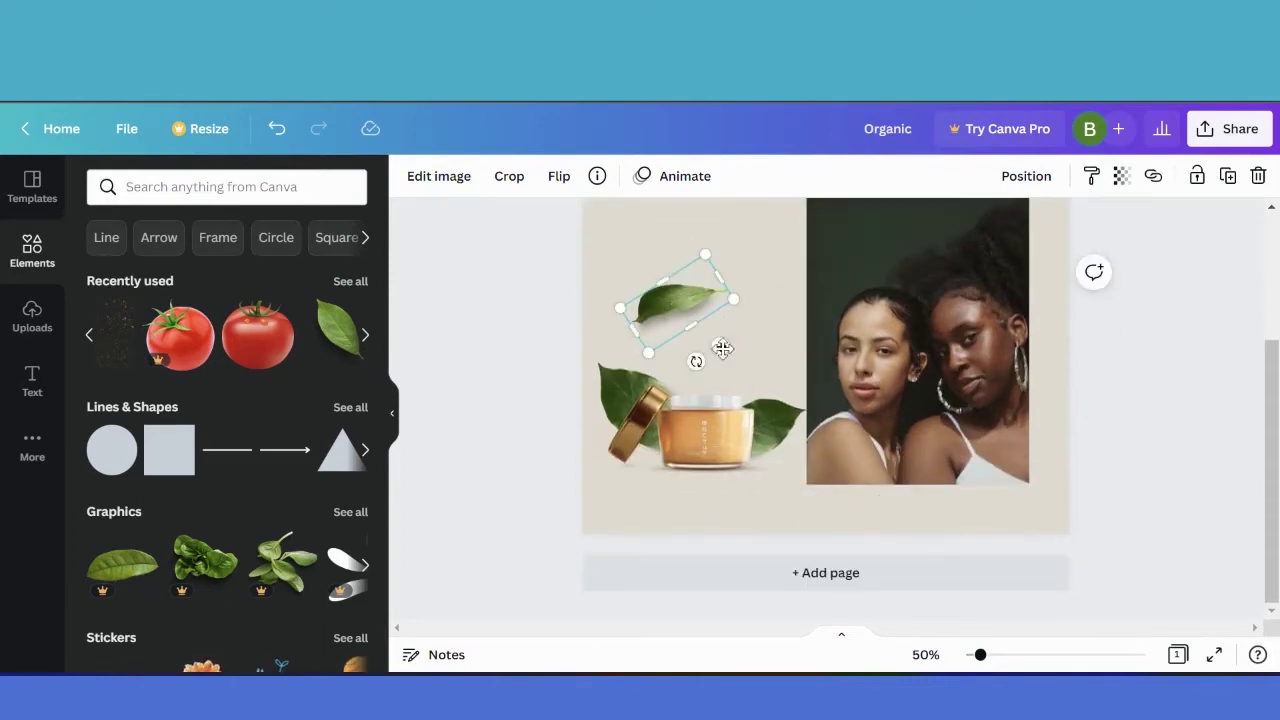
pyautogui.click(559, 176)
pyautogui.moveTo(696, 361); pyautogui.dragTo(641, 349)
pyautogui.moveTo(733, 296); pyautogui.dragTo(796, 315)
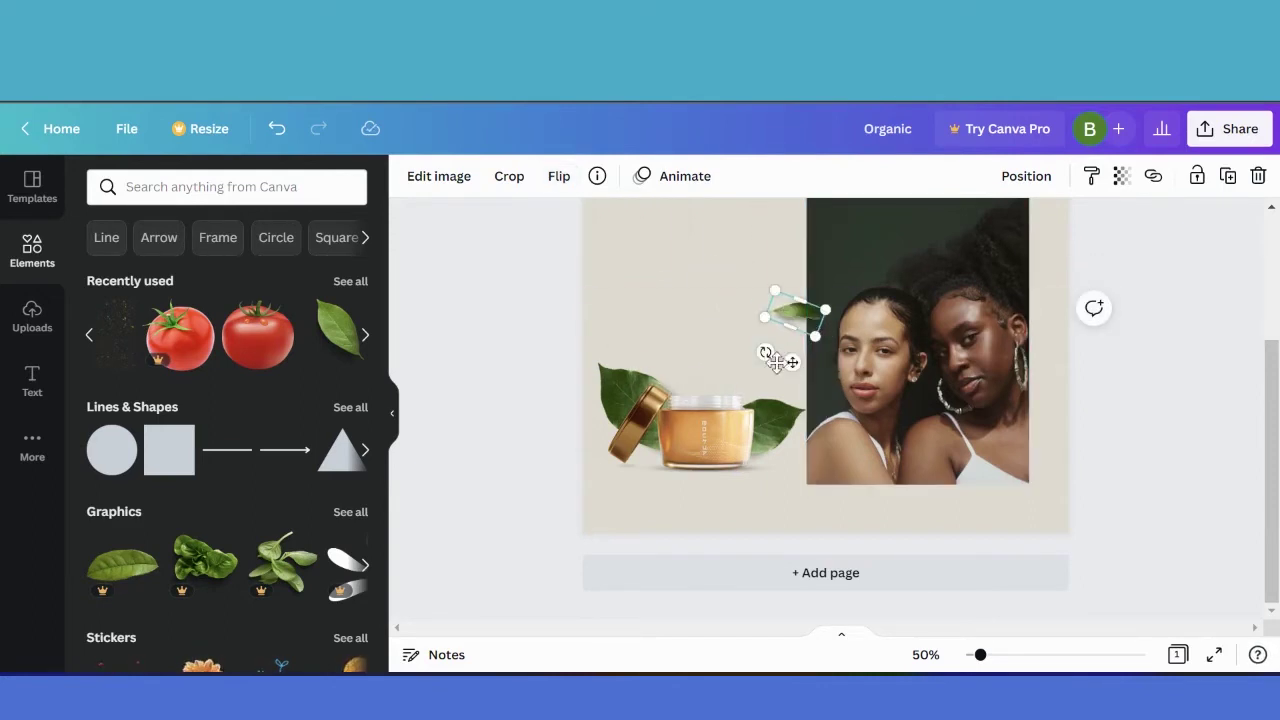
pyautogui.click(495, 353)
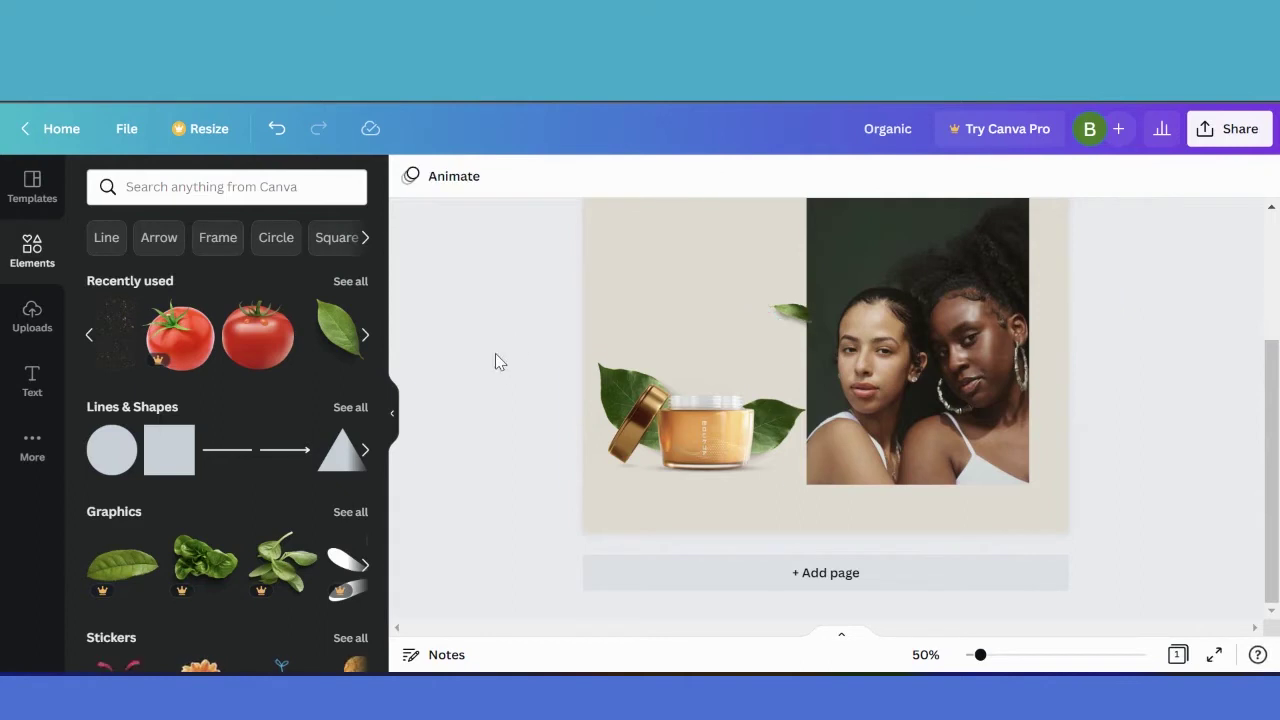
# Move the small flipped leaf up to the upper-right end of the "Organic" heading.
pyautogui.scroll(2, 495, 353)
pyautogui.moveTo(791, 412); pyautogui.dragTo(586, 272)
pyautogui.click(560, 406)
pyautogui.scroll(2, 1063, 470)
pyautogui.moveTo(615, 358); pyautogui.dragTo(768, 283)
pyautogui.click(466, 409)
pyautogui.scroll(-2, 1195, 440)
pyautogui.scroll(-2, 1183, 434)
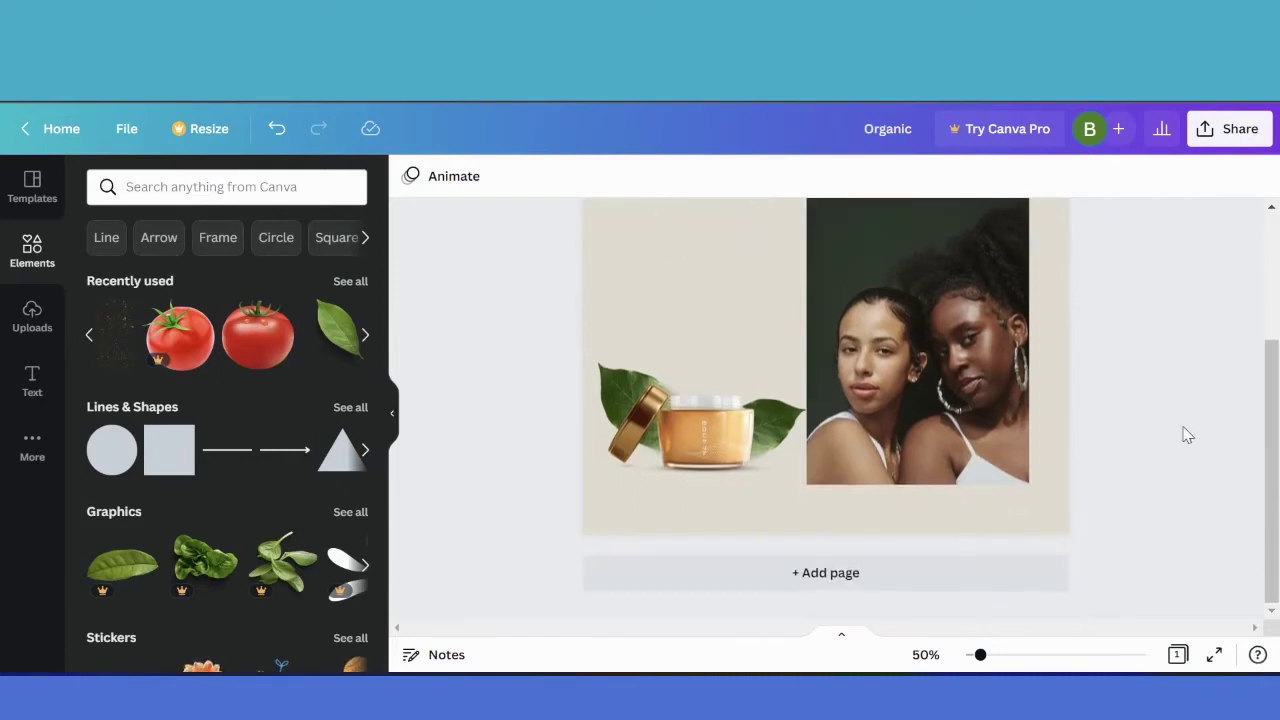
pyautogui.scroll(3, 1157, 406)
pyautogui.scroll(-3, 585, 412)
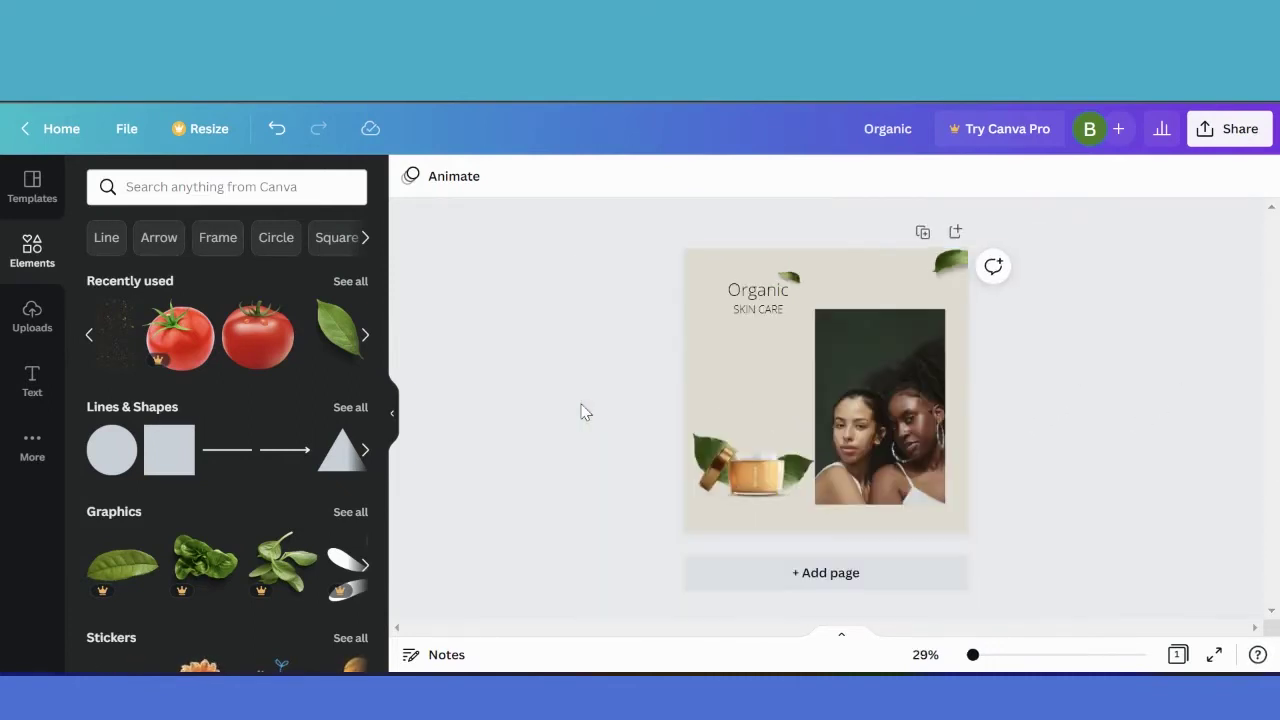
# Duplicate the leaf behind the jar's lid, then shrink, rotate and place the copy between the lid and the jar.
pyautogui.scroll(3, 663, 480)
pyautogui.click(620, 480)
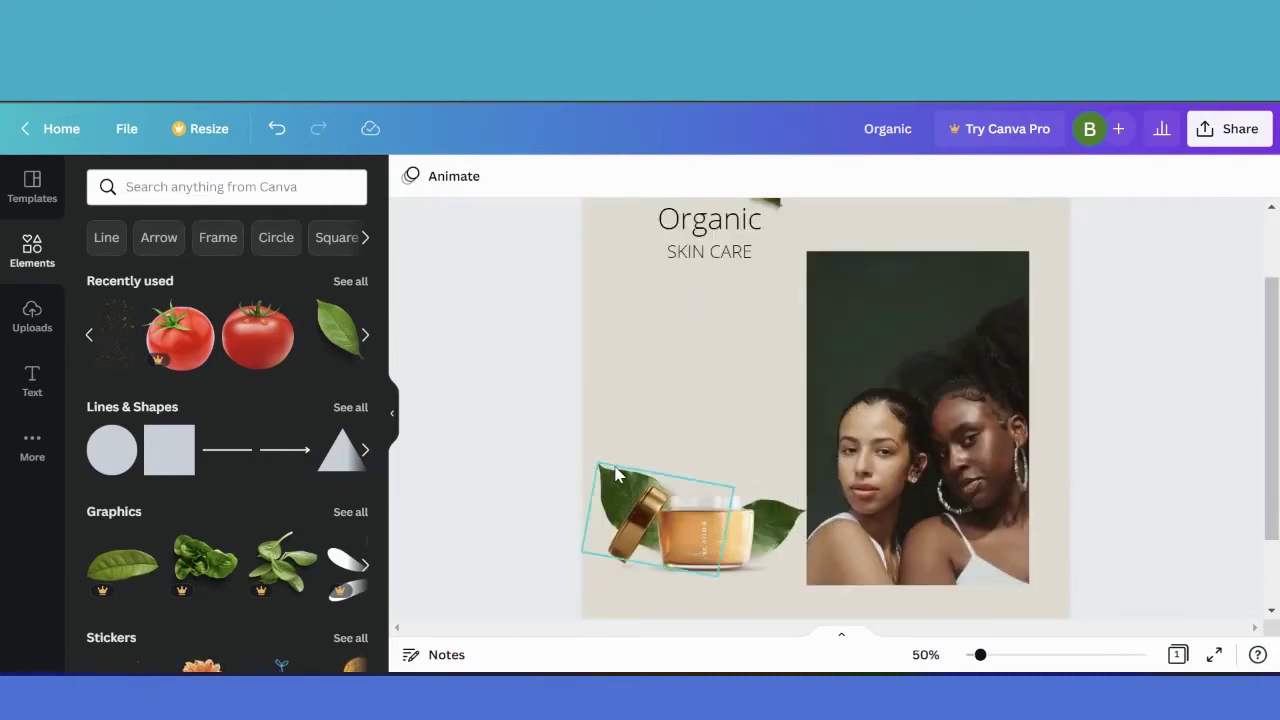
pyautogui.hotkey('ctrl', 'd')
pyautogui.click(641, 542)
pyautogui.moveTo(742, 497); pyautogui.dragTo(687, 472)
pyautogui.moveTo(712, 515); pyautogui.dragTo(692, 531)
pyautogui.moveTo(654, 480); pyautogui.dragTo(672, 482)
pyautogui.click(490, 489)
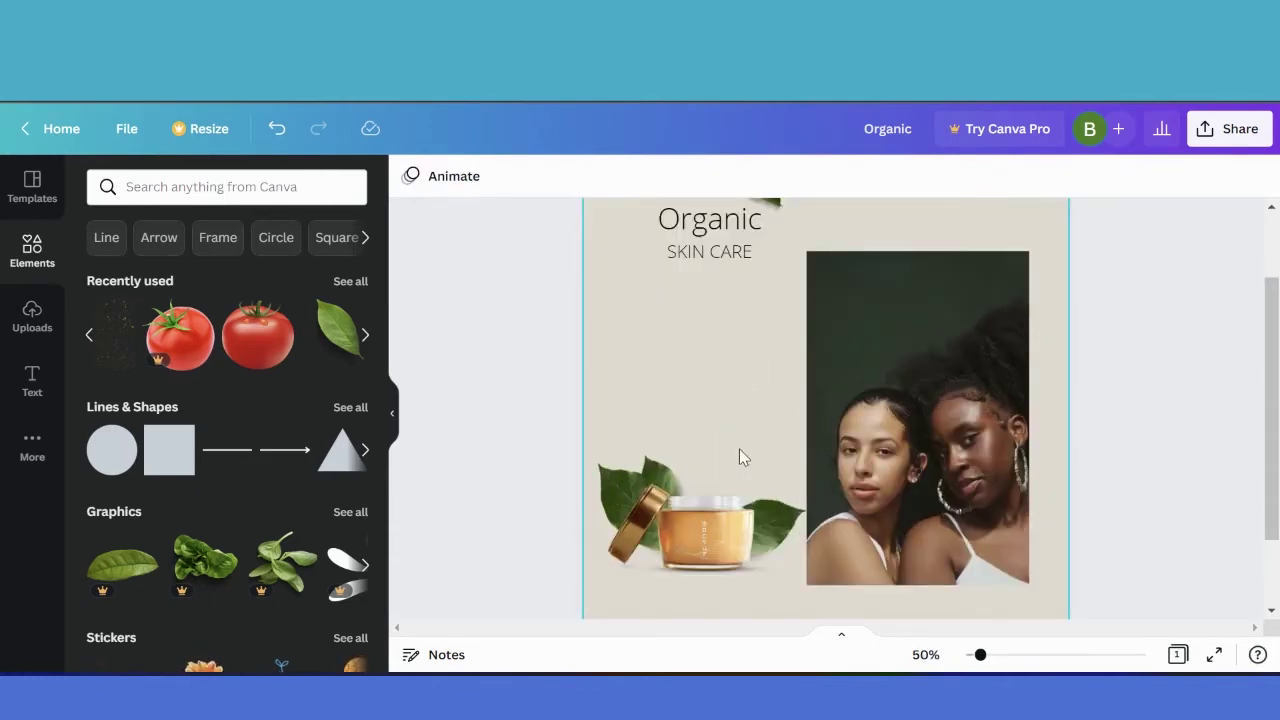
# Add the square shape with one rounded end from the recently used elements, shrink it and turn it sideways above the jar.
pyautogui.click(364, 336)
pyautogui.click(364, 336)
pyautogui.click(364, 336)
pyautogui.click(364, 336)
pyautogui.click(350, 281)
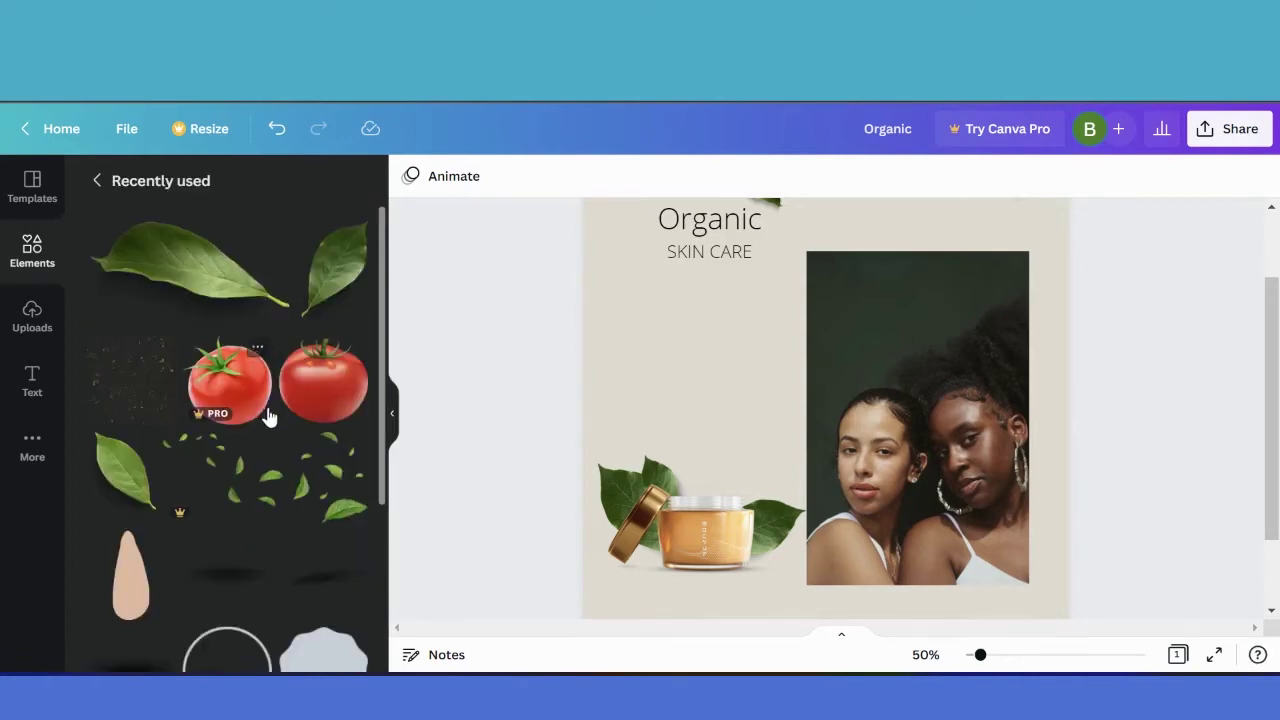
pyautogui.scroll(-10, 253, 484)
pyautogui.click(140, 417)
pyautogui.moveTo(928, 266); pyautogui.dragTo(755, 470)
pyautogui.moveTo(749, 505); pyautogui.dragTo(669, 380)
pyautogui.moveTo(650, 423); pyautogui.dragTo(834, 404)
# Duplicate the rounded shape and join the two opposite-facing halves into one green pill-shaped button.
pyautogui.hotkey('ctrl', 'd')
pyautogui.moveTo(723, 366); pyautogui.dragTo(708, 356)
pyautogui.scroll(3, 711, 367)
pyautogui.click(553, 357)
pyautogui.moveTo(528, 357); pyautogui.dragTo(489, 359)
# Group the two green halves and scale the pill to about 231 × 63 above the jar.
pyautogui.click(680, 368)
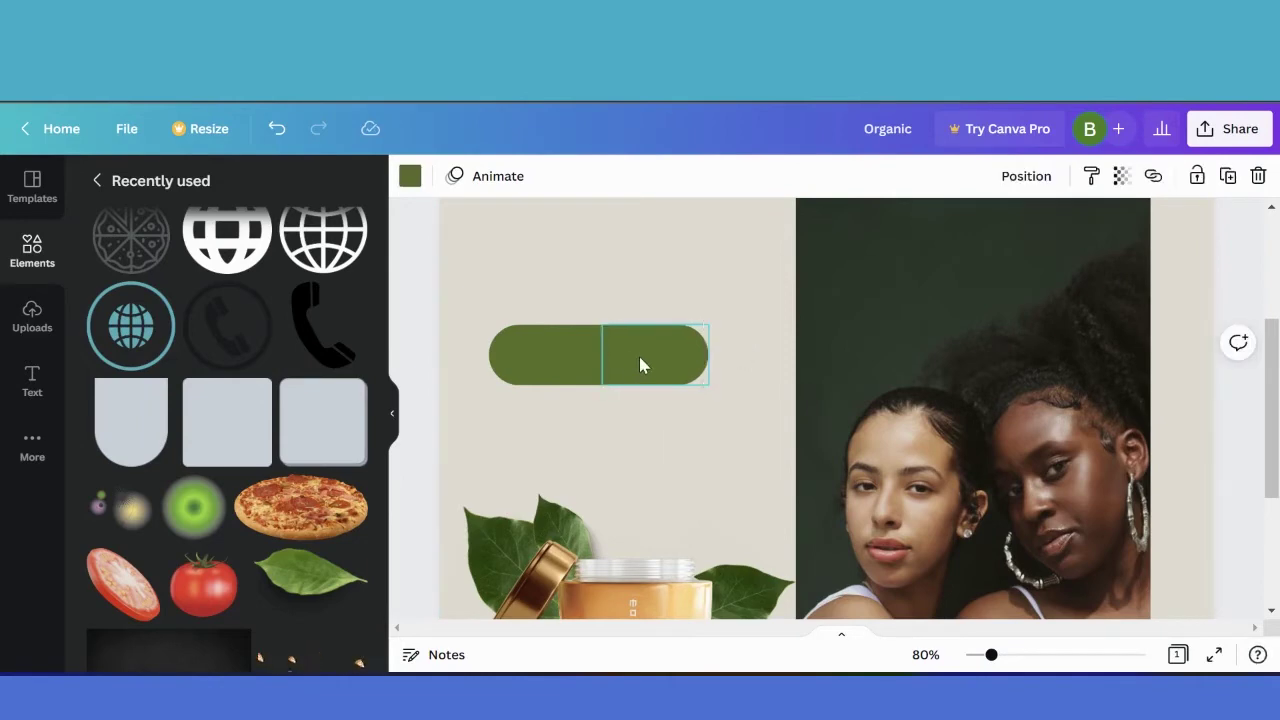
pyautogui.keyDown('shift'); pyautogui.click(567, 370); pyautogui.keyUp('shift')
pyautogui.hotkey('ctrl', 'g')
pyautogui.click(622, 425)
pyautogui.moveTo(705, 445); pyautogui.dragTo(709, 457)
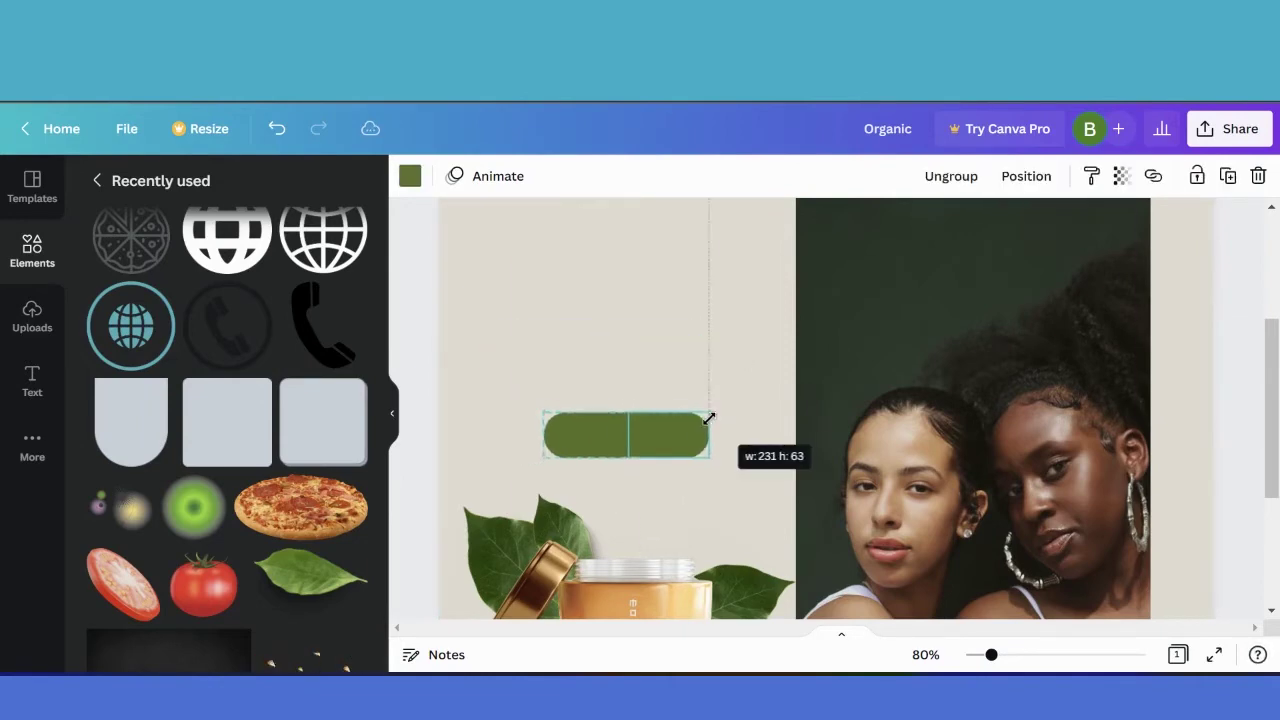
# Add the text SHOP NOW and scale it down to fit inside the green pill above the jar.
pyautogui.click(603, 351)
pyautogui.write('tSHOP NOW')
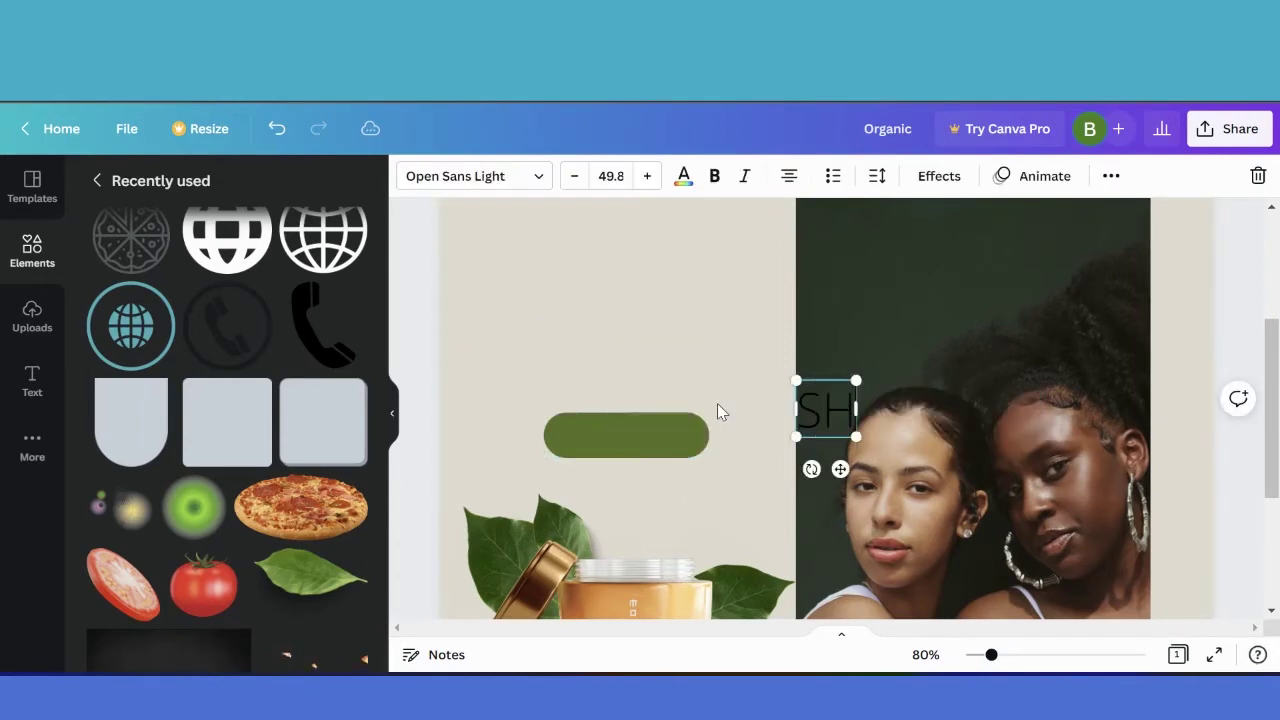
pyautogui.moveTo(840, 469); pyautogui.dragTo(594, 479)
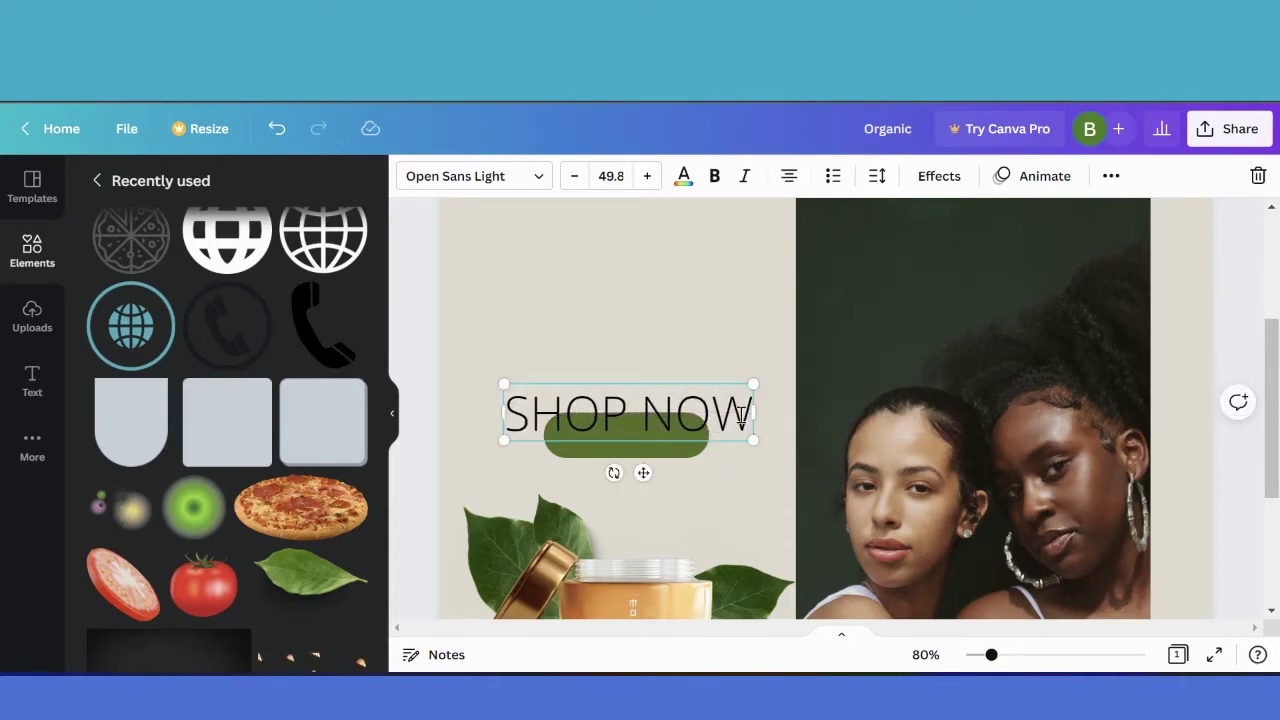
pyautogui.moveTo(752, 386); pyautogui.dragTo(680, 413)
# Make the SHOP NOW label bold and colour it white.
pyautogui.doubleClick(657, 426)
pyautogui.click(714, 176)
pyautogui.click(684, 176)
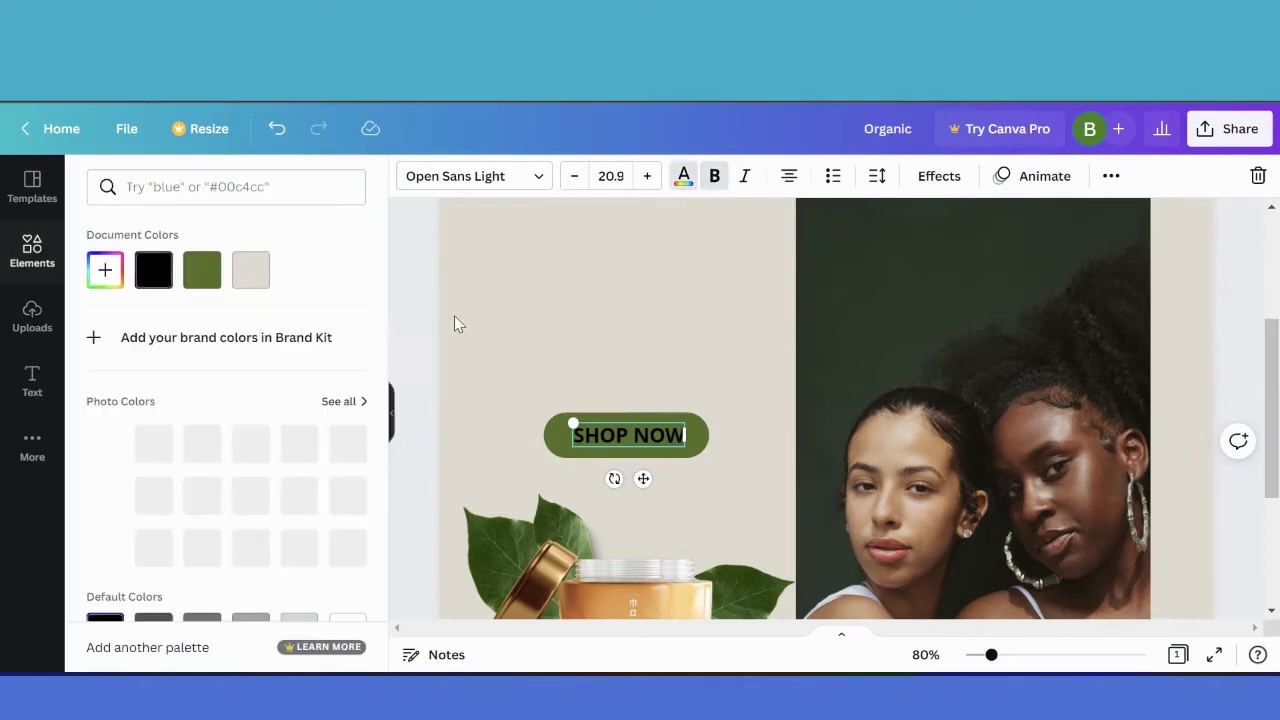
pyautogui.scroll(-2, 331, 539)
pyautogui.click(346, 431)
pyautogui.click(574, 361)
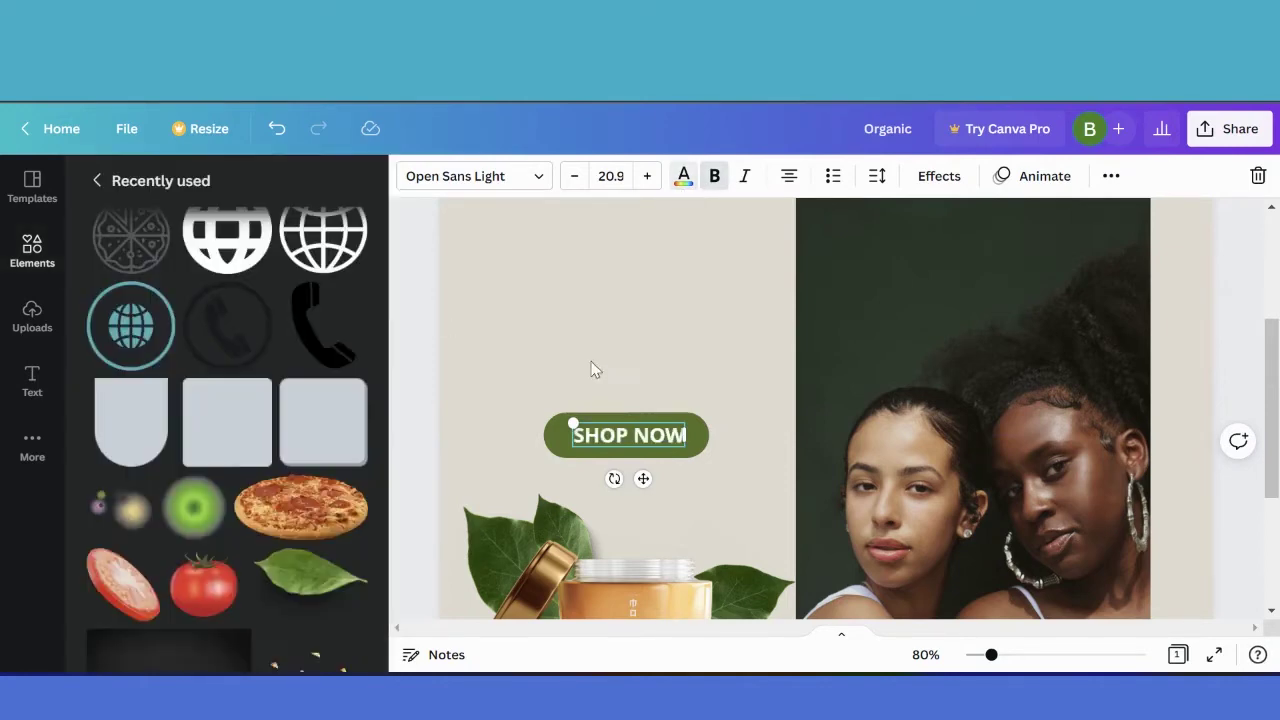
# Review the whole post layout and the colours available for the SHOP NOW label.
pyautogui.hotkey('ctrl', '-')
pyautogui.hotkey('ctrl', '-')
pyautogui.hotkey('ctrl', '-')
pyautogui.hotkey('ctrl', '+')
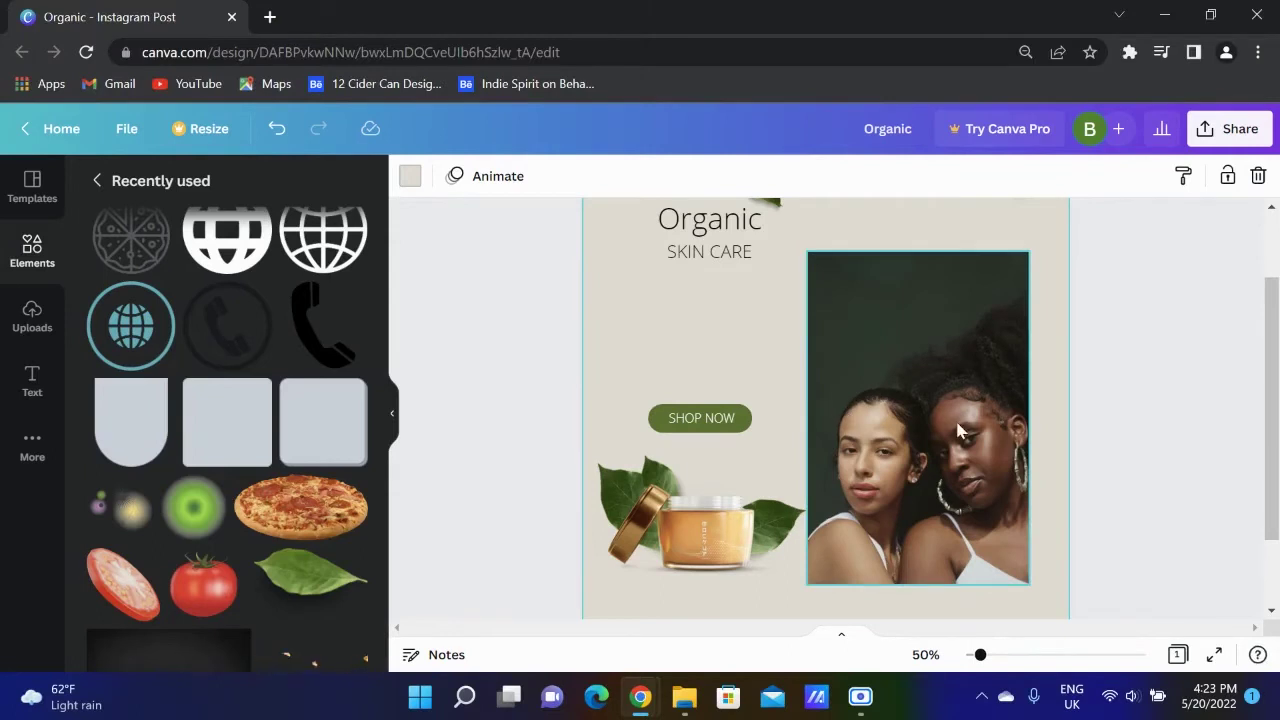
pyautogui.scroll(1, 933, 446)
pyautogui.scroll(-2, 933, 446)
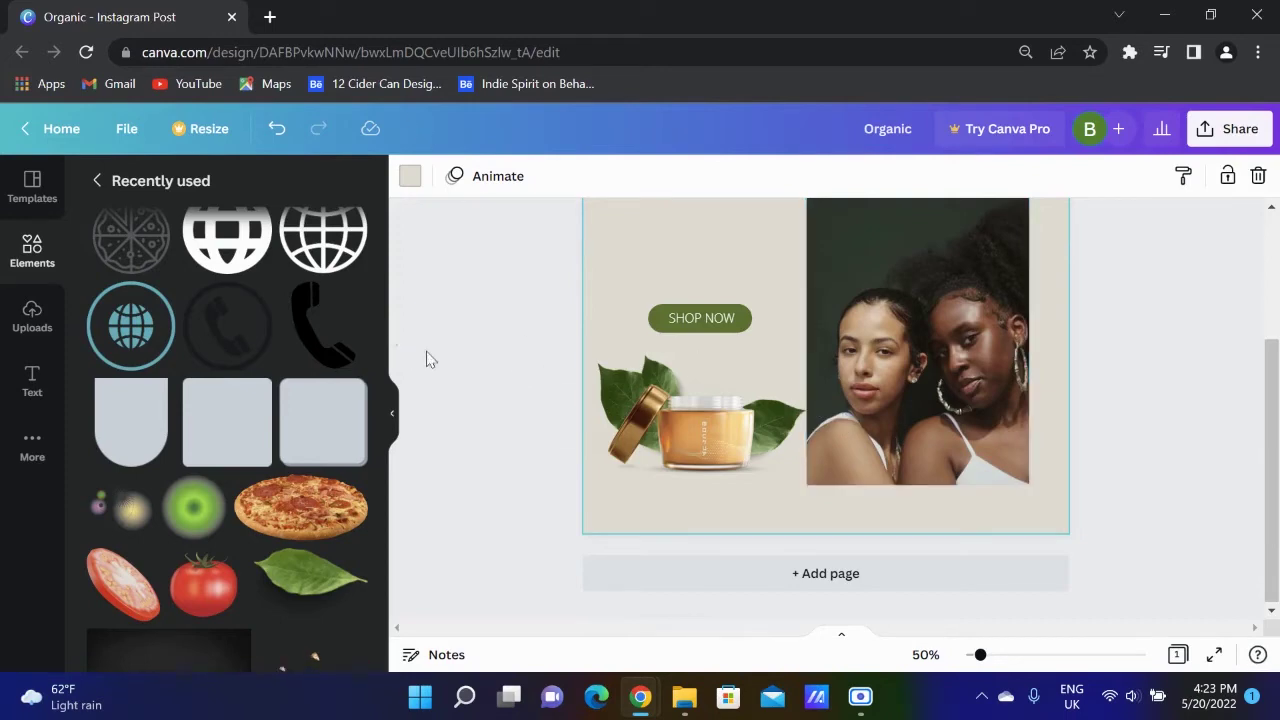
pyautogui.click(745, 465)
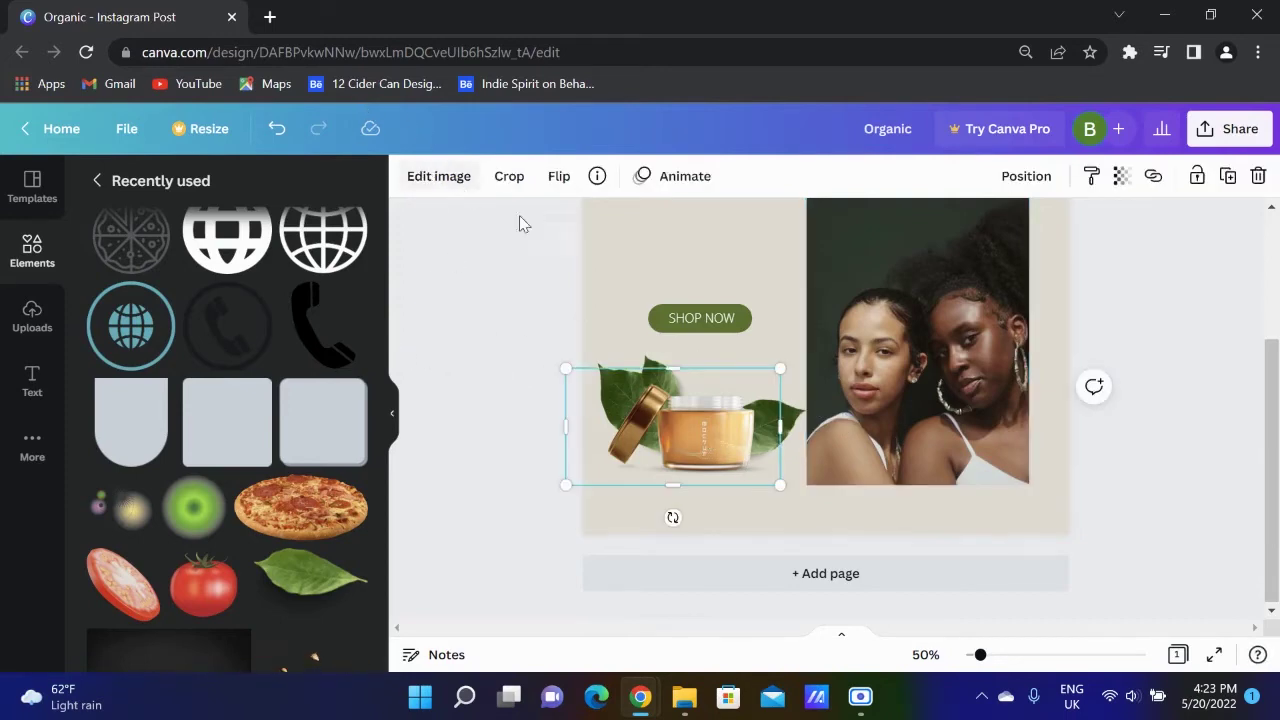
pyautogui.click(722, 320)
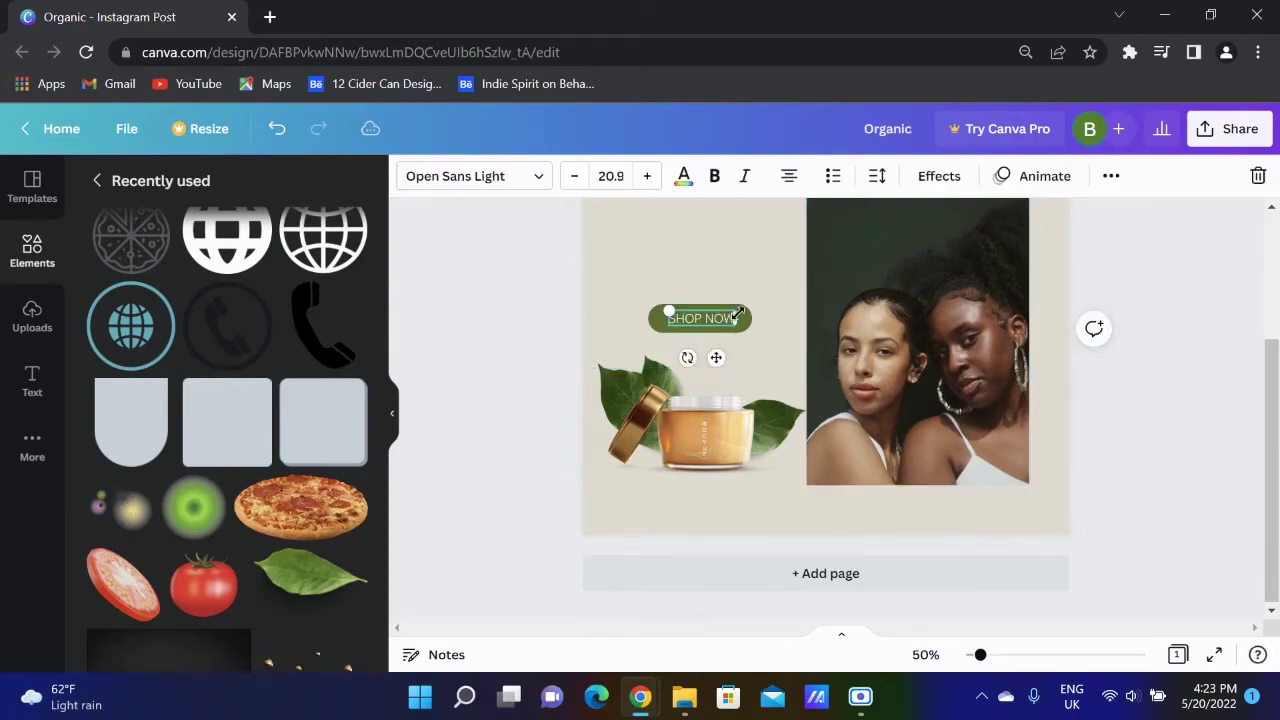
pyautogui.click(684, 176)
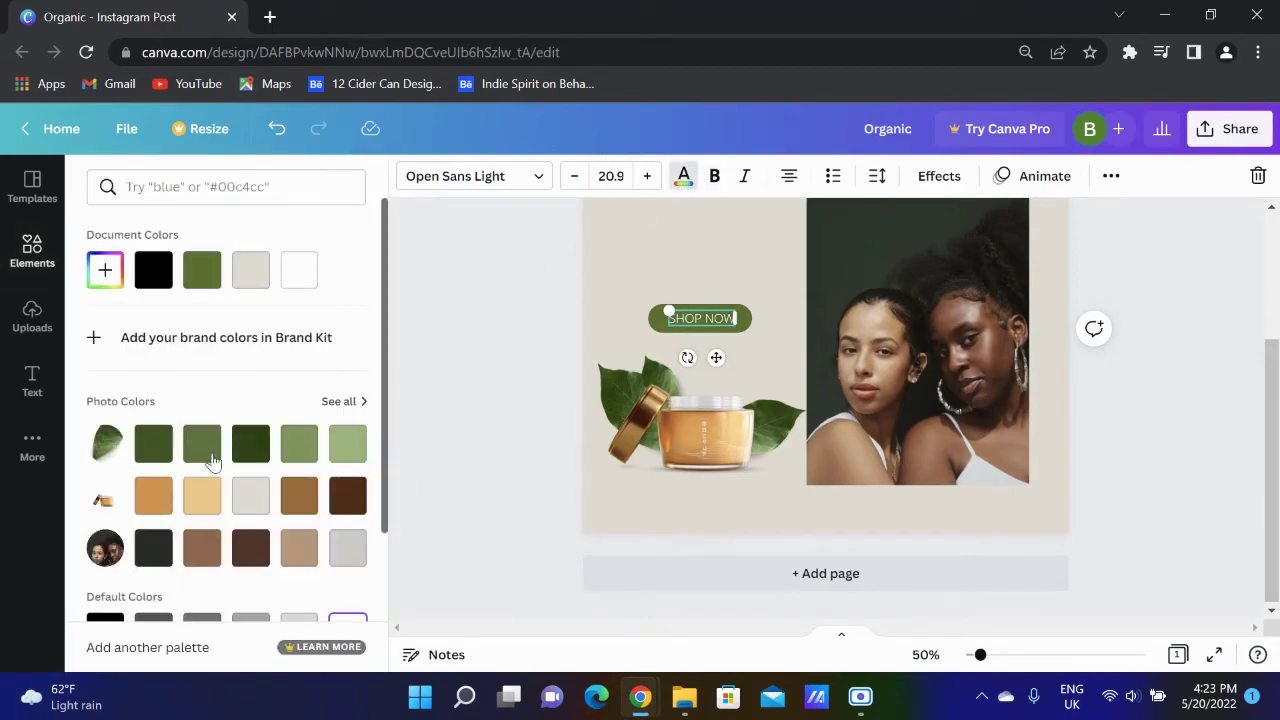
pyautogui.scroll(-2, 157, 476)
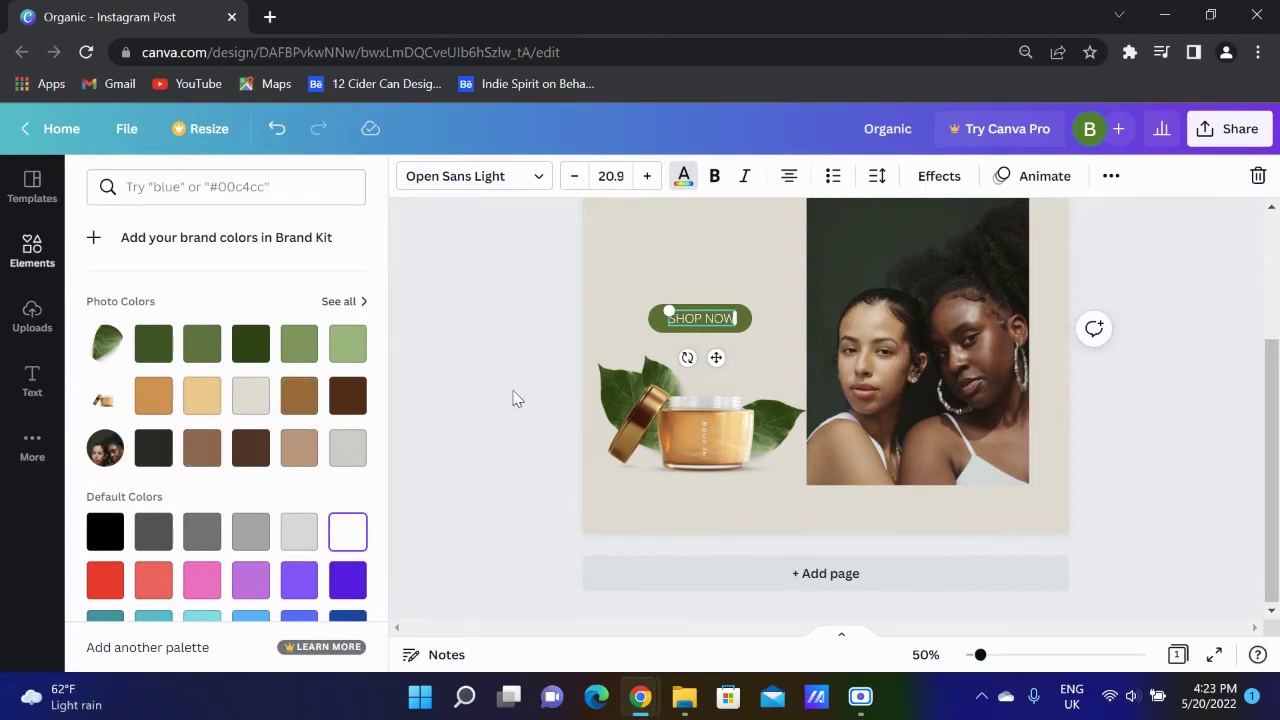
pyautogui.scroll(1, 522, 403)
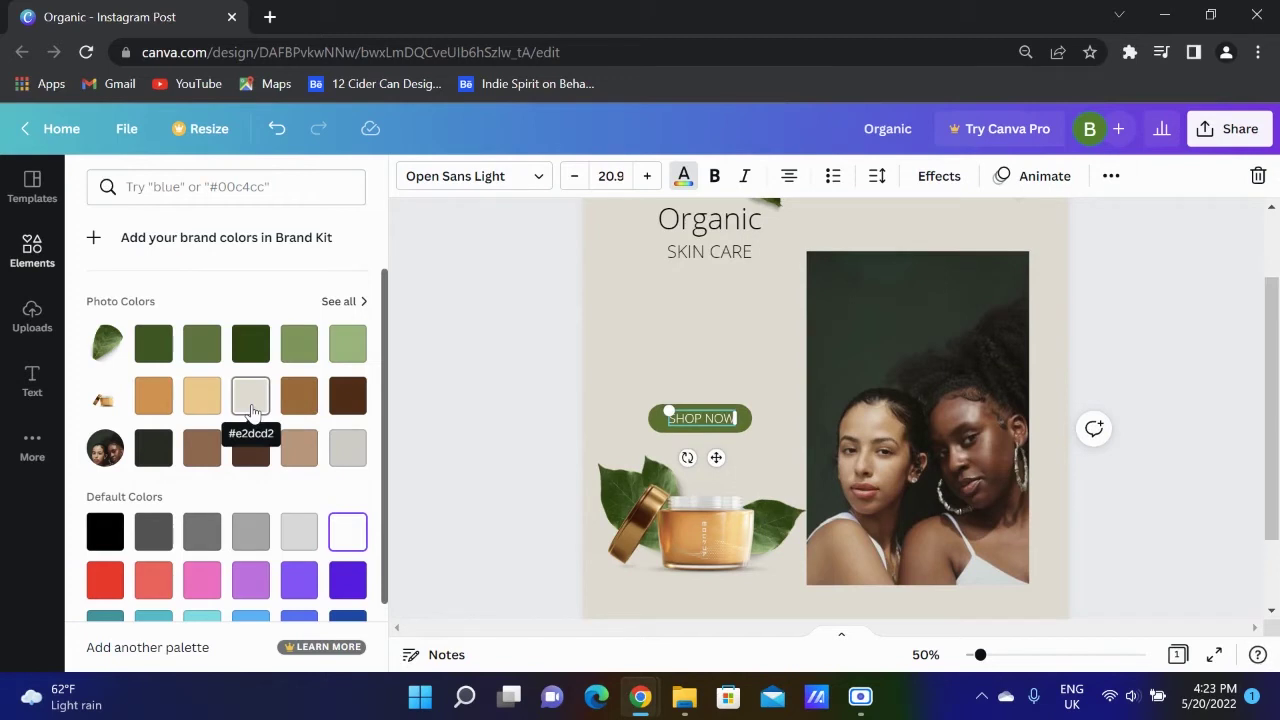
pyautogui.click(457, 393)
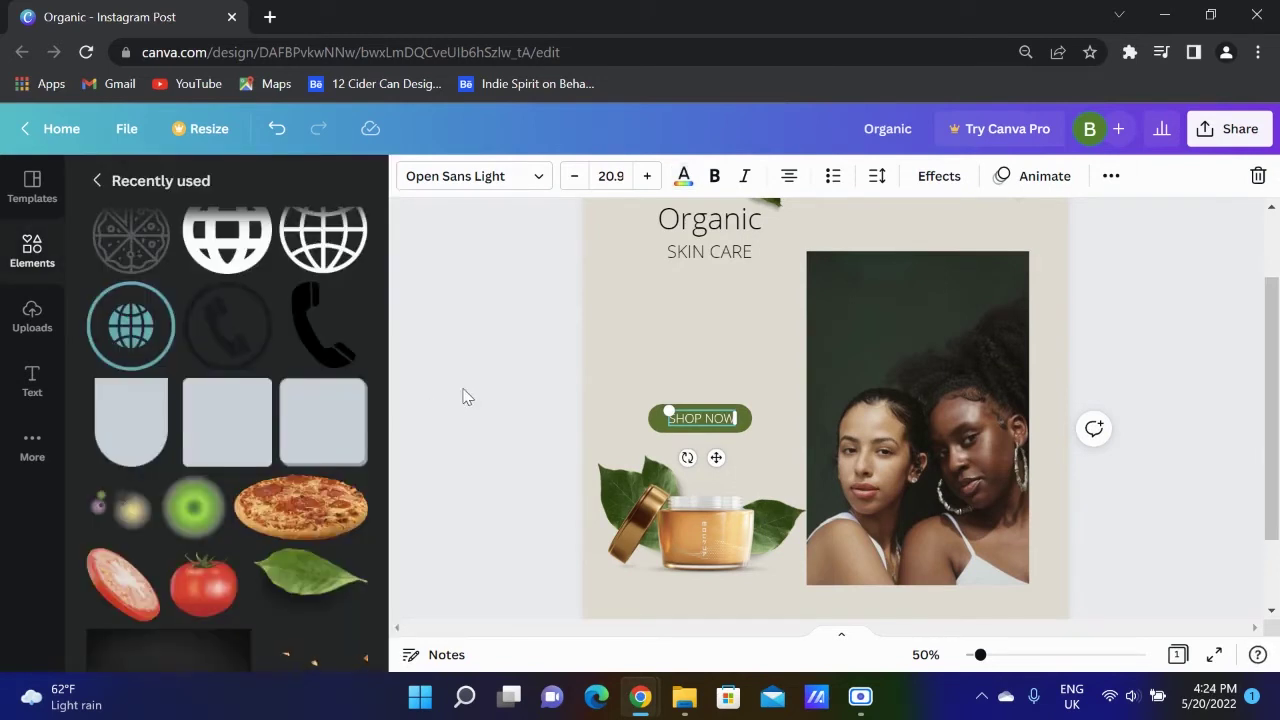
# Search the elements library for dots.
pyautogui.moveTo(215, 187); pyautogui.dragTo(27, 163)
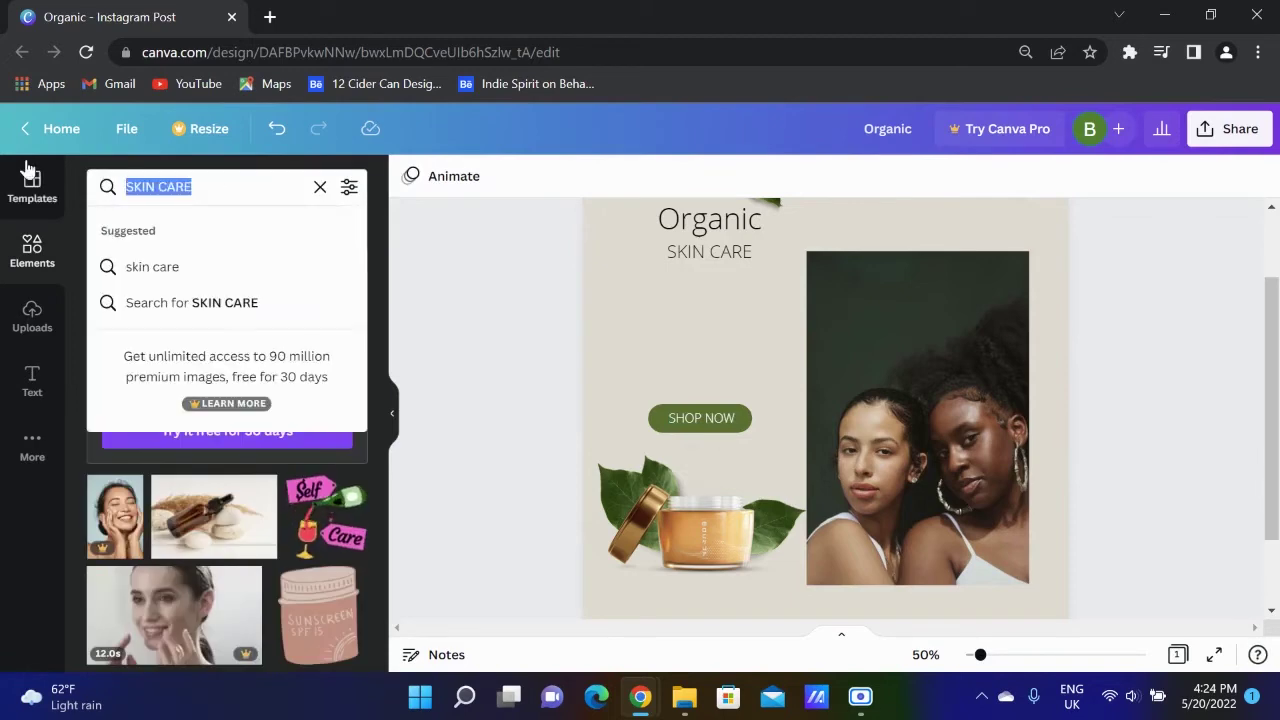
pyautogui.write('dots')
pyautogui.click(123, 266)
# Try a pink dots graphic, scaled down over the Organic heading in the post's upper corner.
pyautogui.click(330, 476)
pyautogui.moveTo(1020, 210); pyautogui.dragTo(811, 403)
pyautogui.moveTo(711, 484); pyautogui.dragTo(700, 290)
pyautogui.scroll(1, 754, 446)
pyautogui.moveTo(740, 430); pyautogui.dragTo(703, 368)
pyautogui.scroll(-1, 205, 445)
pyautogui.scroll(-10, 204, 440)
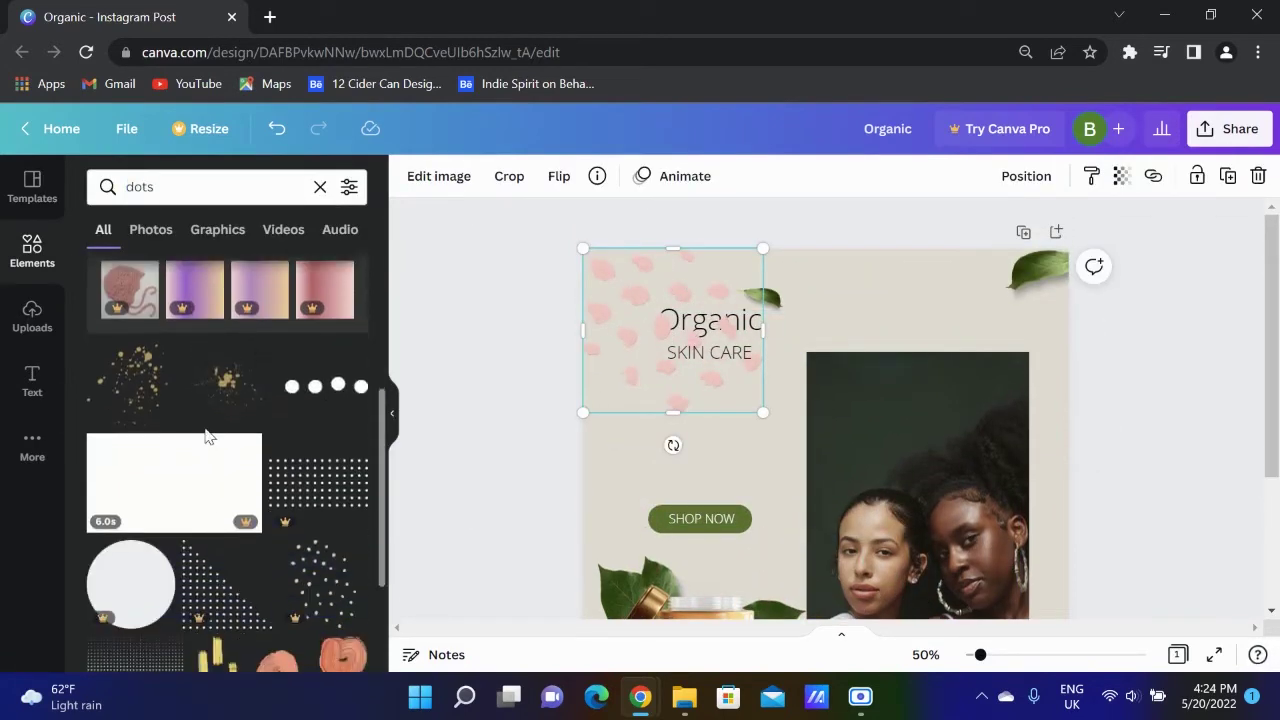
pyautogui.press('Delete')
# Add the light blue dots graphic, shrink it and place it over the upper outer corner of the portrait photo.
pyautogui.click(226, 402)
pyautogui.moveTo(777, 443); pyautogui.dragTo(630, 294)
pyautogui.moveTo(775, 258); pyautogui.dragTo(689, 332)
pyautogui.moveTo(645, 424); pyautogui.dragTo(1003, 348)
pyautogui.moveTo(917, 390); pyautogui.dragTo(899, 407)
pyautogui.moveTo(954, 380); pyautogui.dragTo(1019, 386)
pyautogui.click(1125, 430)
# Search the elements library for "wavey line" and look through the results for a suitable graphic.
pyautogui.scroll(-1, 986, 452)
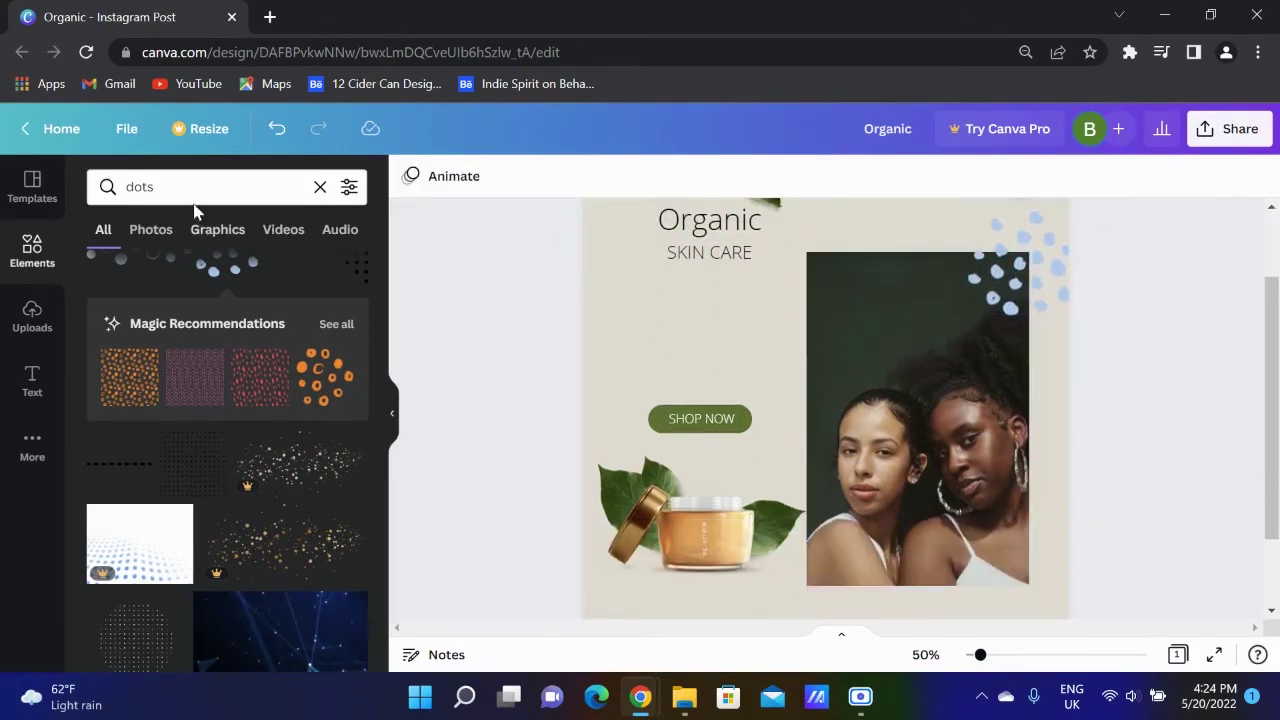
pyautogui.scroll(-2, 306, 451)
pyautogui.scroll(8, 306, 458)
pyautogui.click(52, 194)
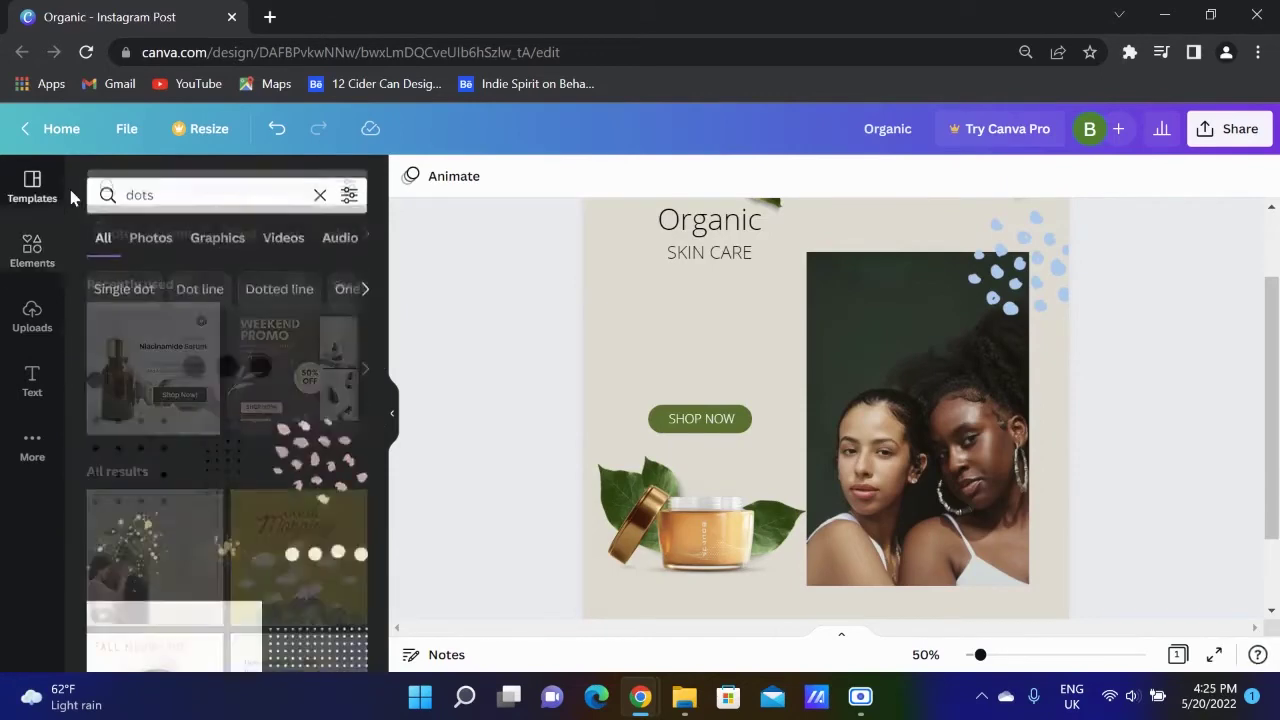
pyautogui.click(32, 250)
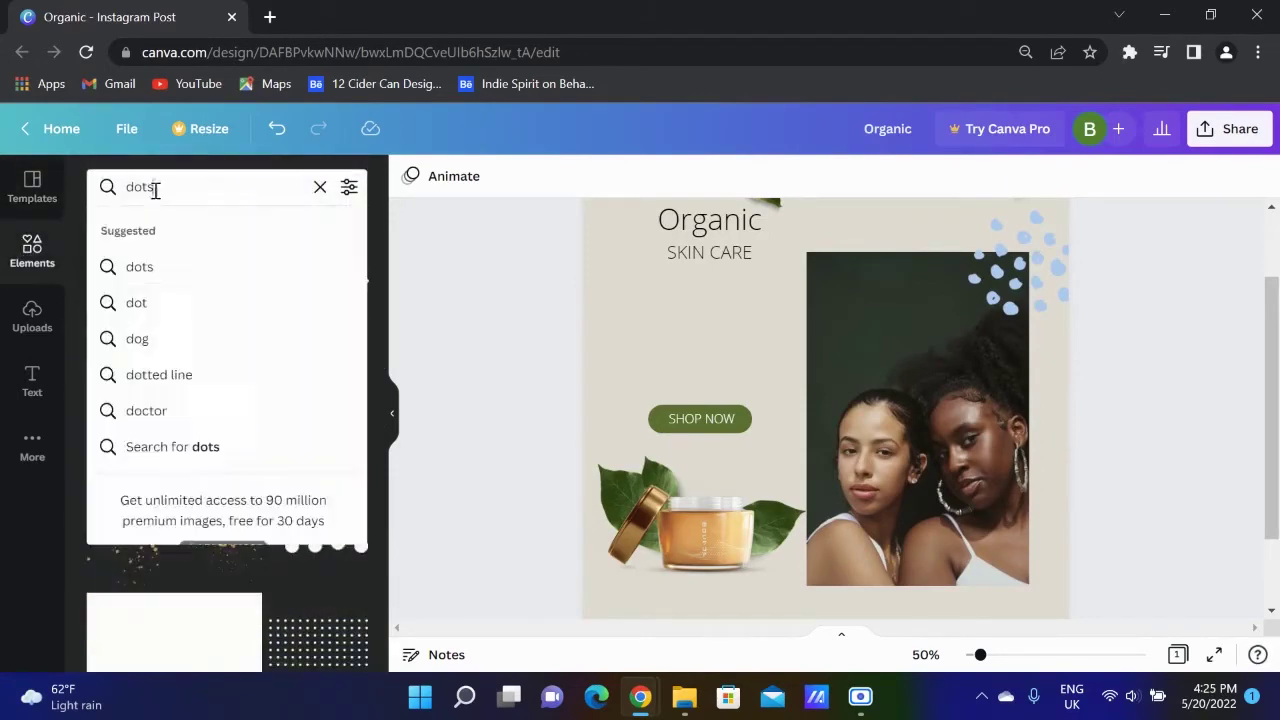
pyautogui.click(150, 186)
pyautogui.write('wavey line')
pyautogui.press('Return')
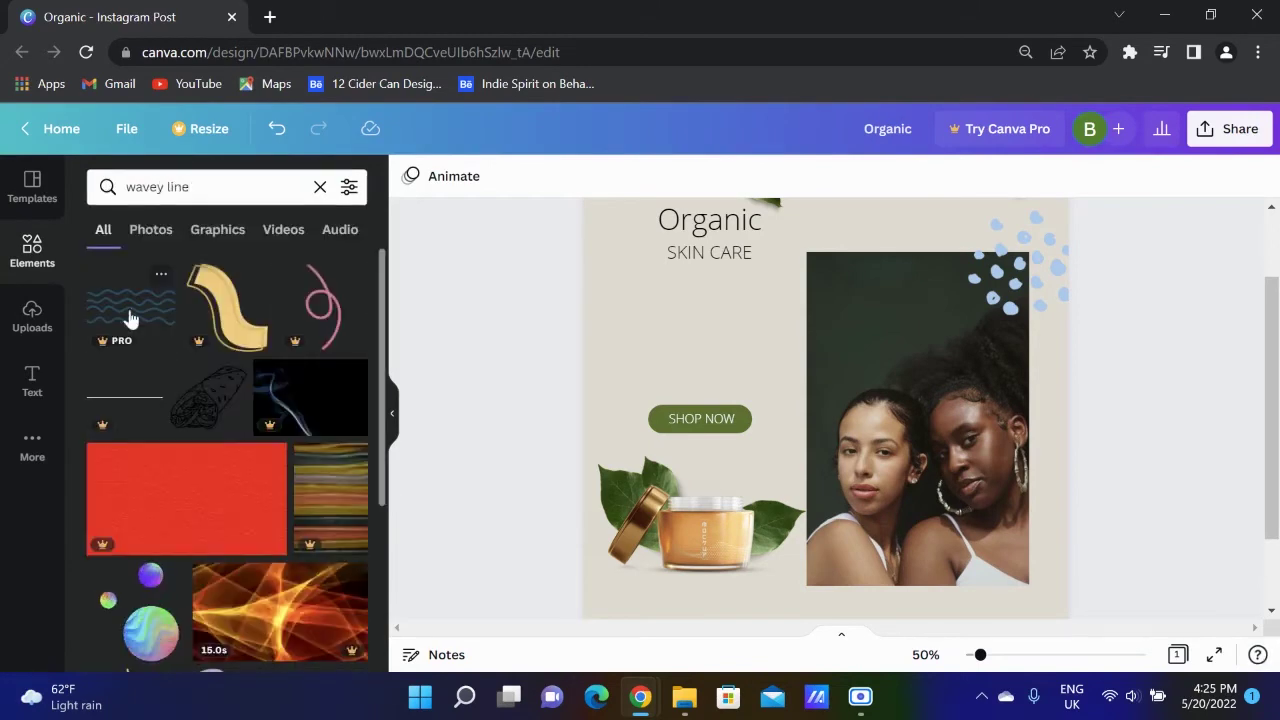
pyautogui.scroll(-5, 263, 434)
pyautogui.scroll(-10, 262, 432)
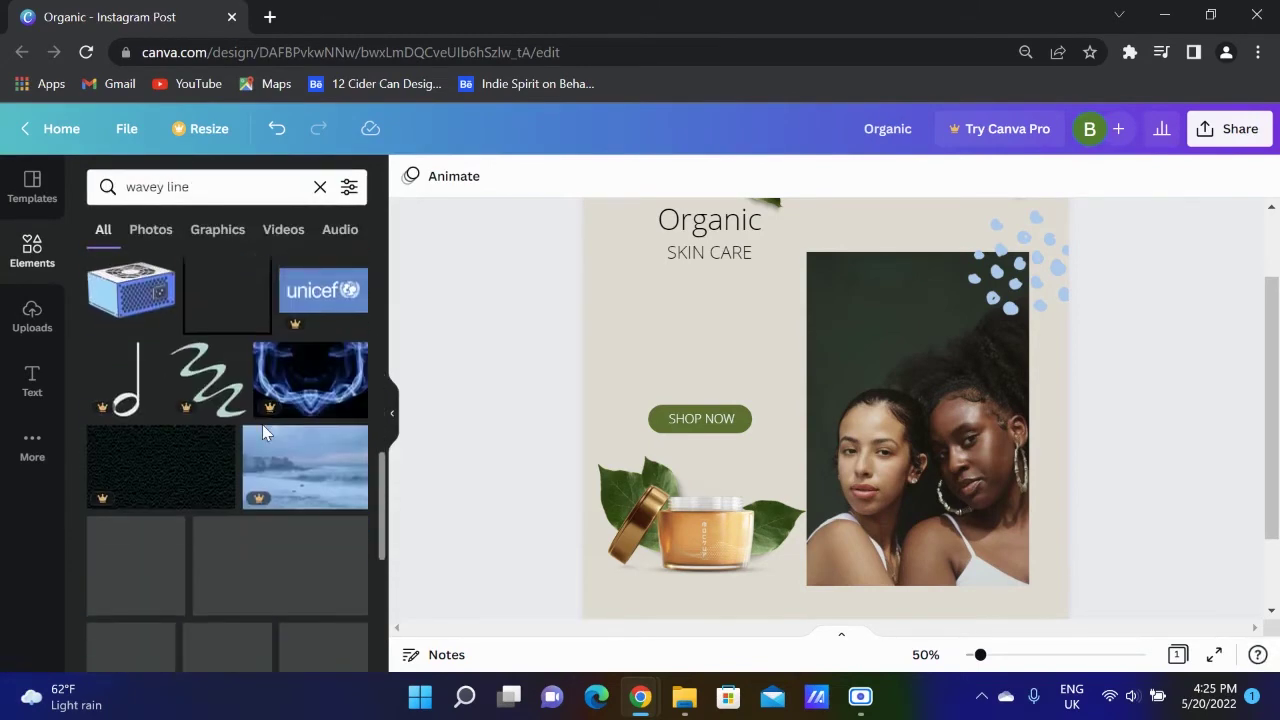
pyautogui.scroll(-10, 263, 434)
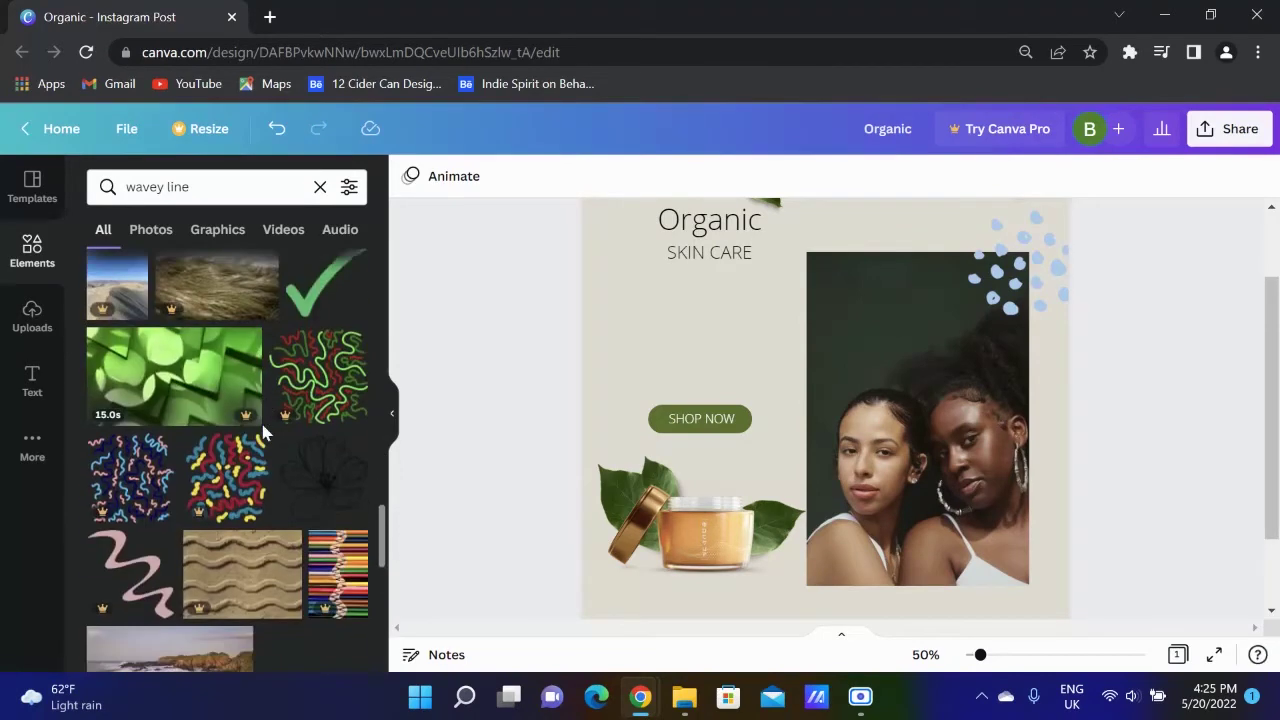
pyautogui.scroll(5, 263, 434)
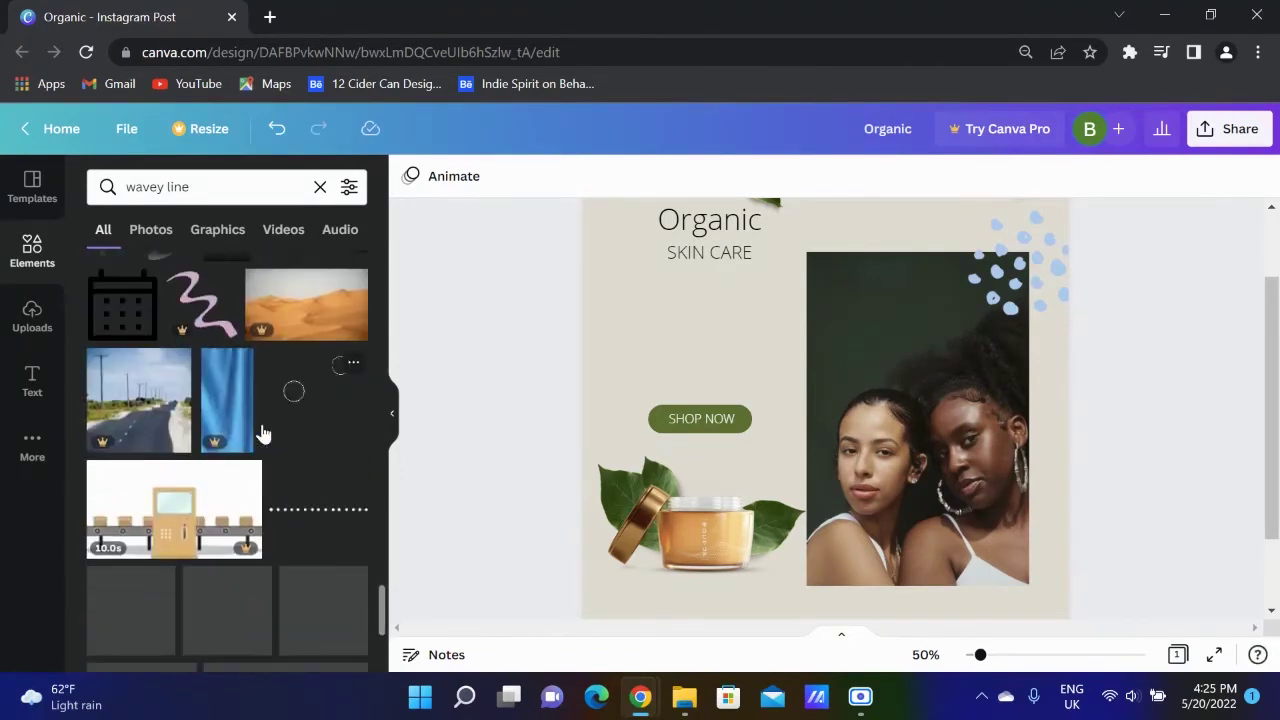
# Try the thin orange wavy stroke as an underline beneath SKIN CARE, recoloured green.
pyautogui.click(240, 318)
pyautogui.moveTo(899, 410)
pyautogui.mouseDown()
pyautogui.moveTo(882, 568)
pyautogui.moveTo(831, 586)
pyautogui.moveTo(814, 451)
pyautogui.moveTo(720, 445)
pyautogui.moveTo(843, 274)
pyautogui.moveTo(776, 264)
pyautogui.mouseUp()
pyautogui.click(723, 506)
pyautogui.click(409, 176)
pyautogui.click(202, 270)
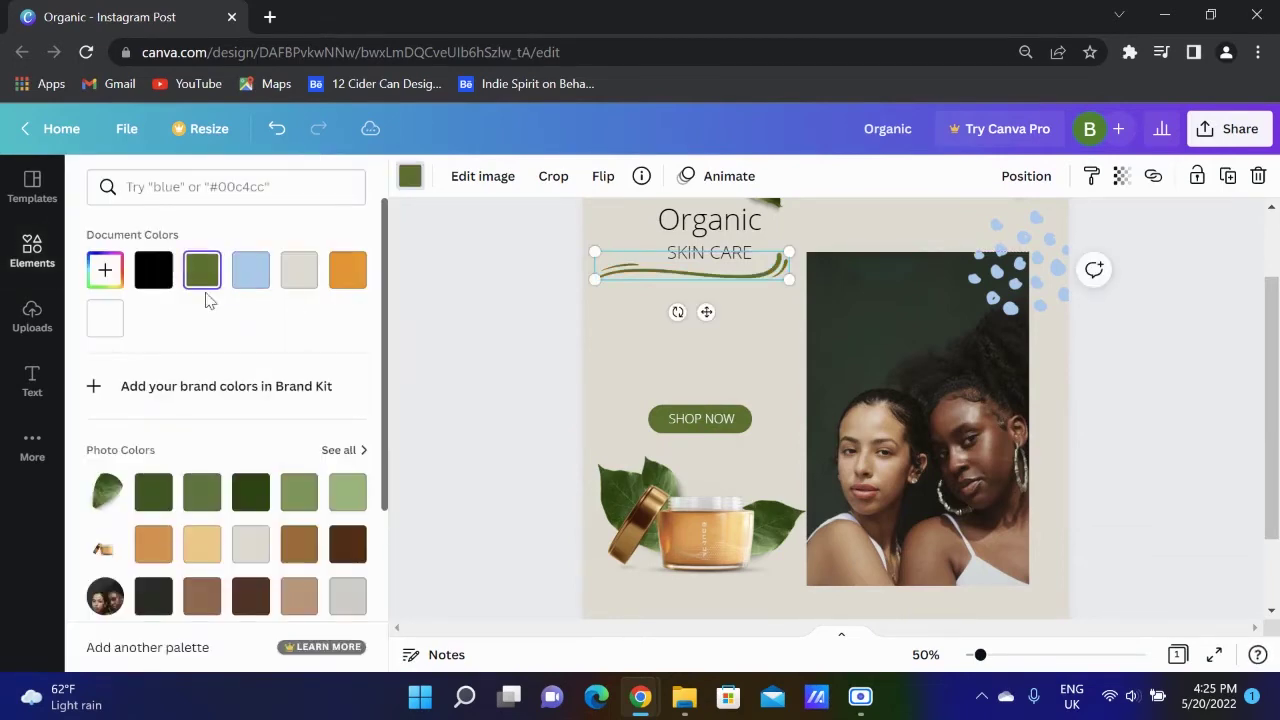
# Try tan, orange, brown and light blue as colours for the wavy underline beneath SKIN CARE.
pyautogui.click(201, 544)
pyautogui.click(153, 544)
pyautogui.click(201, 597)
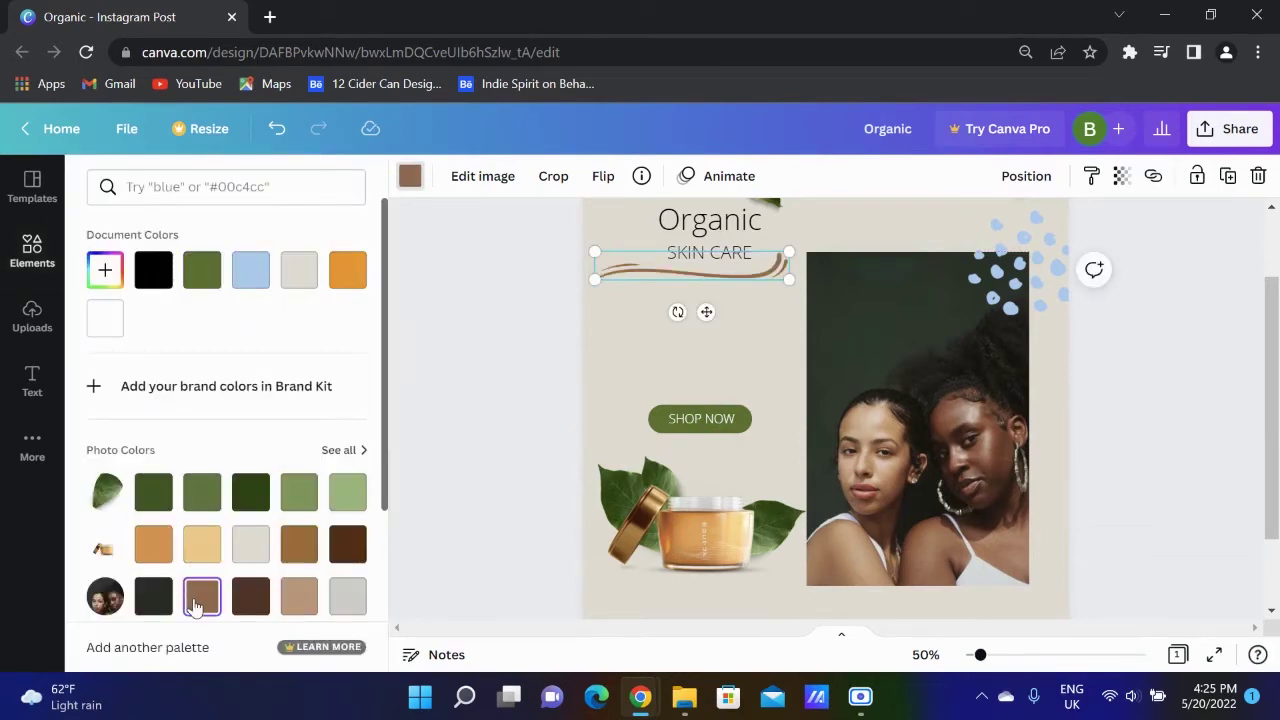
pyautogui.click(483, 358)
pyautogui.click(418, 177)
pyautogui.click(299, 270)
pyautogui.click(466, 357)
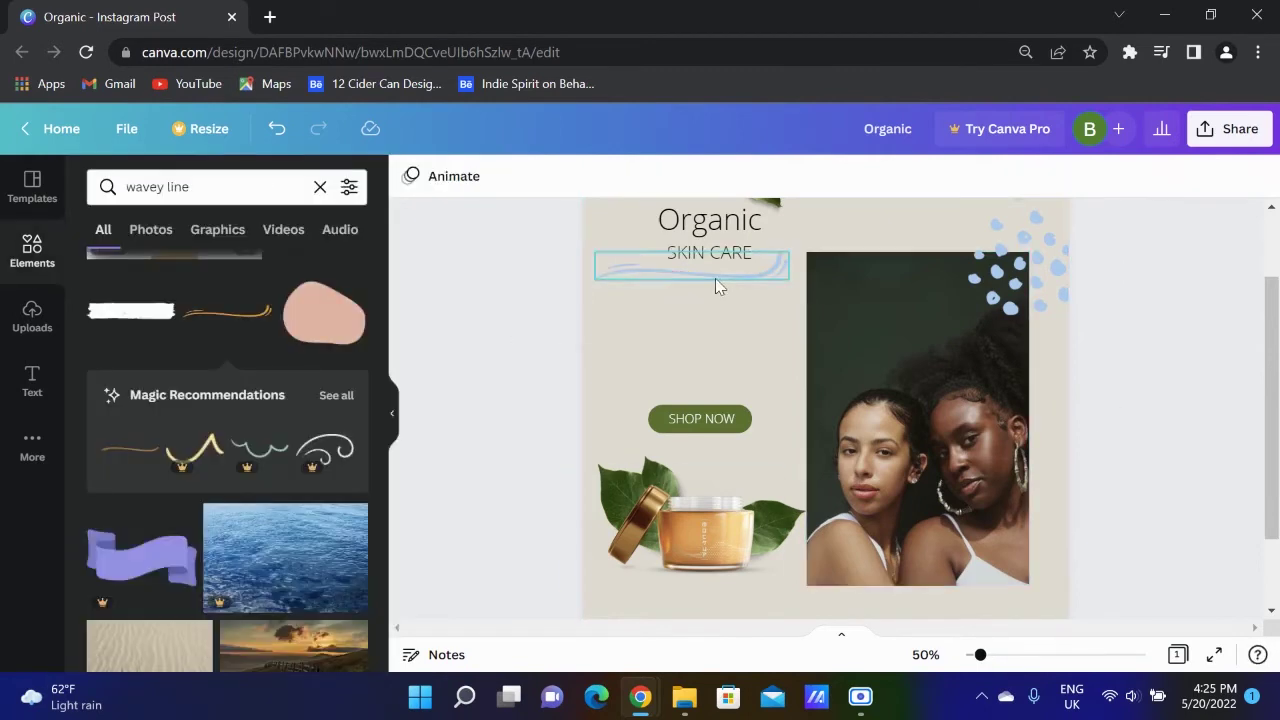
# Add the flowing multi-line wave graphic over the photo's lower outer corner and delete the wavy underline beneath SKIN CARE.
pyautogui.scroll(-15, 276, 468)
pyautogui.scroll(3, 276, 468)
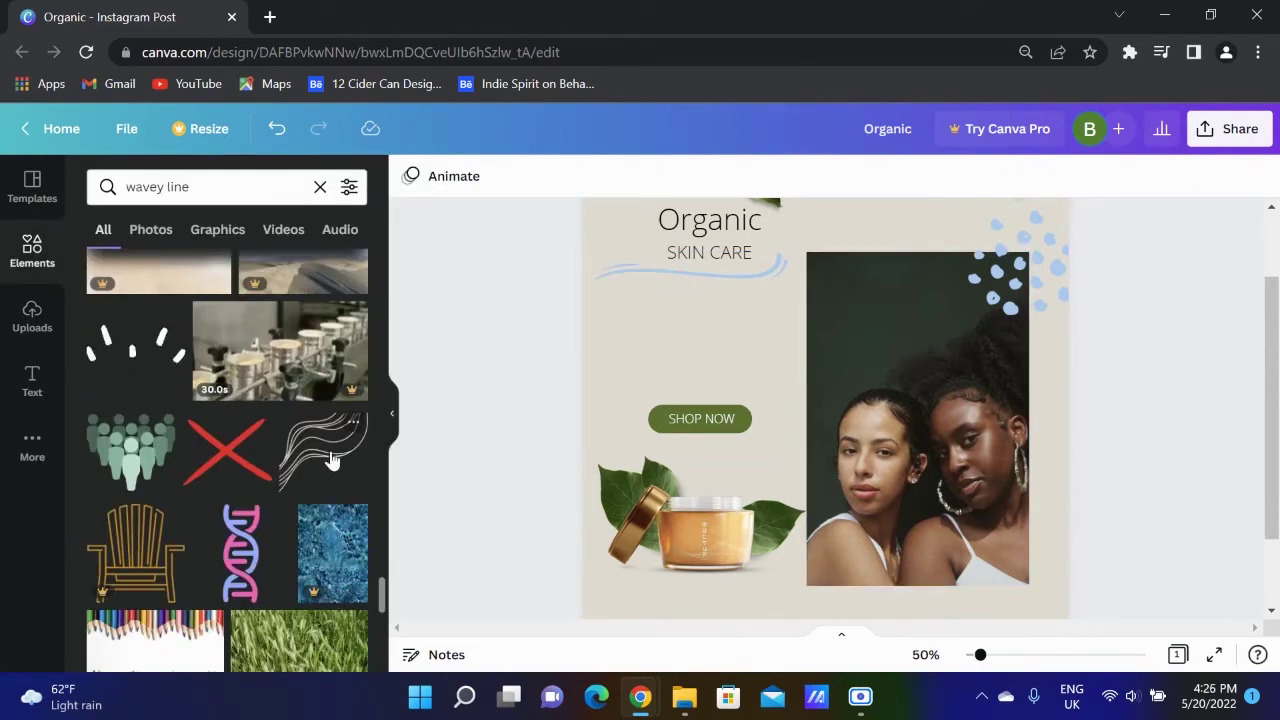
pyautogui.click(325, 447)
pyautogui.moveTo(829, 409)
pyautogui.mouseDown()
pyautogui.moveTo(957, 529)
pyautogui.moveTo(1000, 545)
pyautogui.mouseUp()
pyautogui.click(742, 274)
pyautogui.press('Delete')
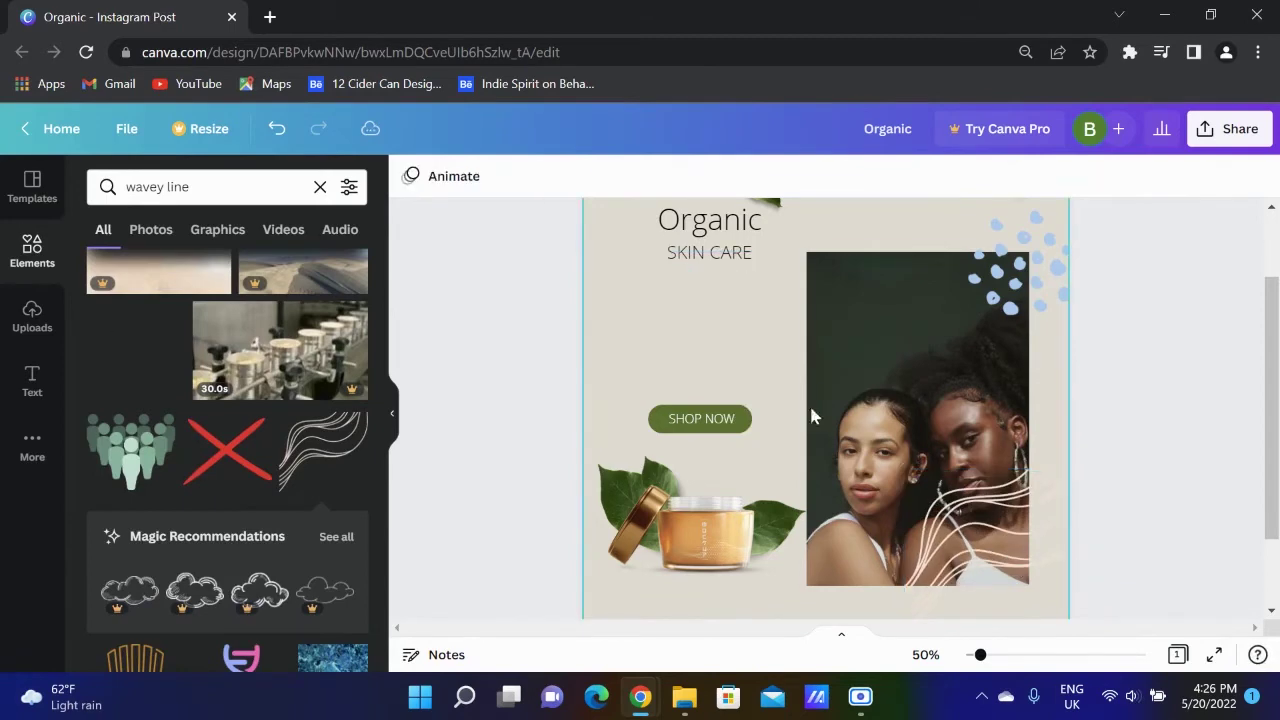
# Shift the wave graphic further toward the post's lower outer corner and enlarge it.
pyautogui.scroll(-1, 809, 403)
pyautogui.moveTo(1010, 442); pyautogui.dragTo(1019, 471)
pyautogui.press('super+space')
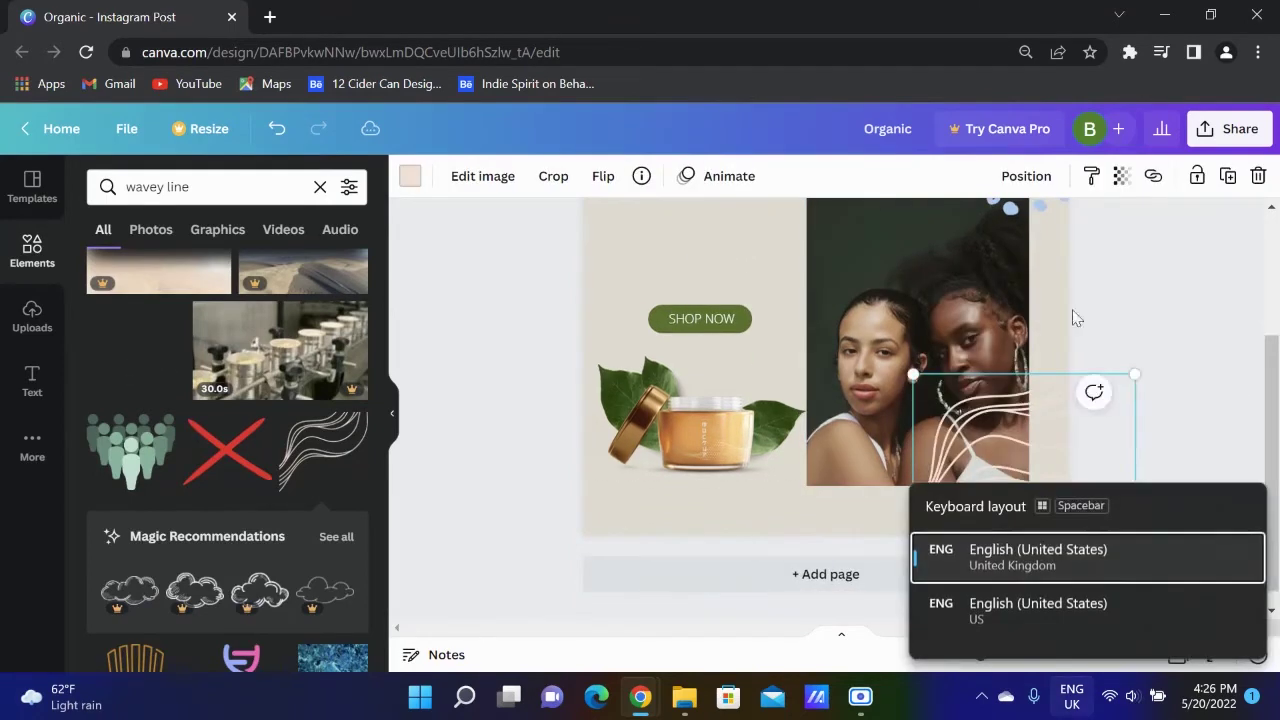
pyautogui.click(1042, 480)
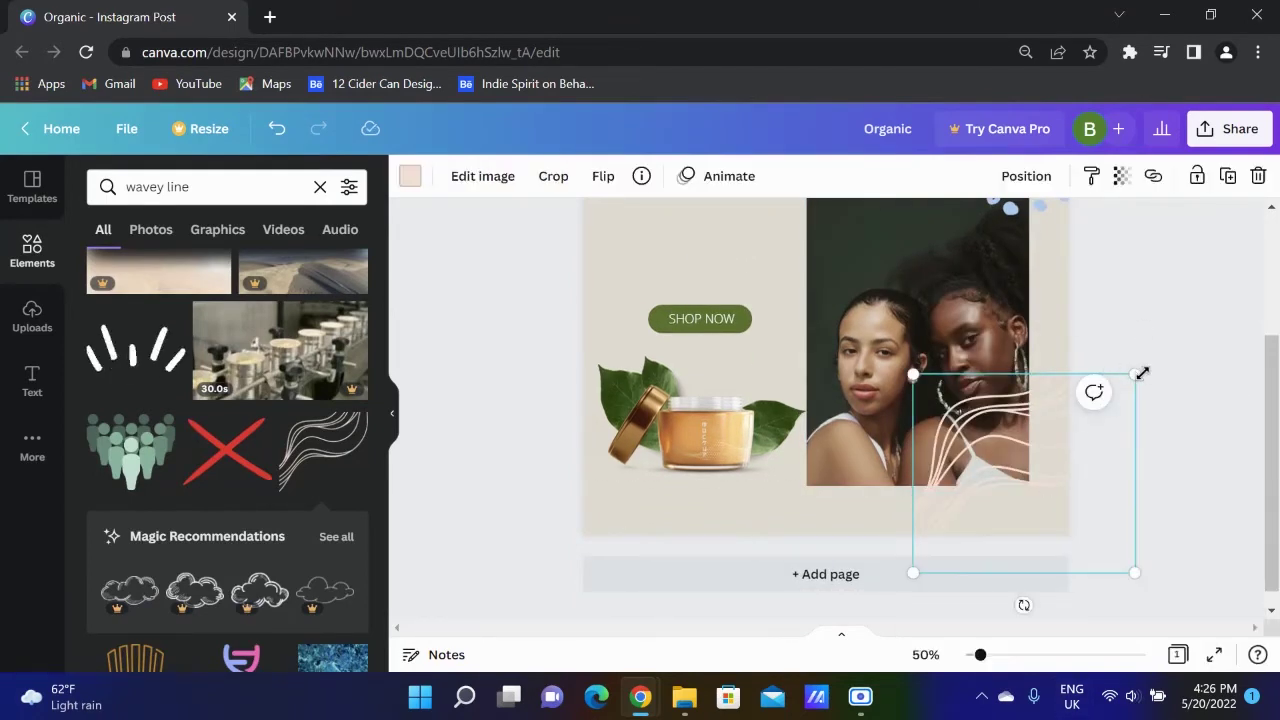
pyautogui.moveTo(1136, 373); pyautogui.dragTo(1179, 357)
# Recolour the wave graphic to the document's green and move it further into the post's lower corner.
pyautogui.click(409, 176)
pyautogui.click(245, 278)
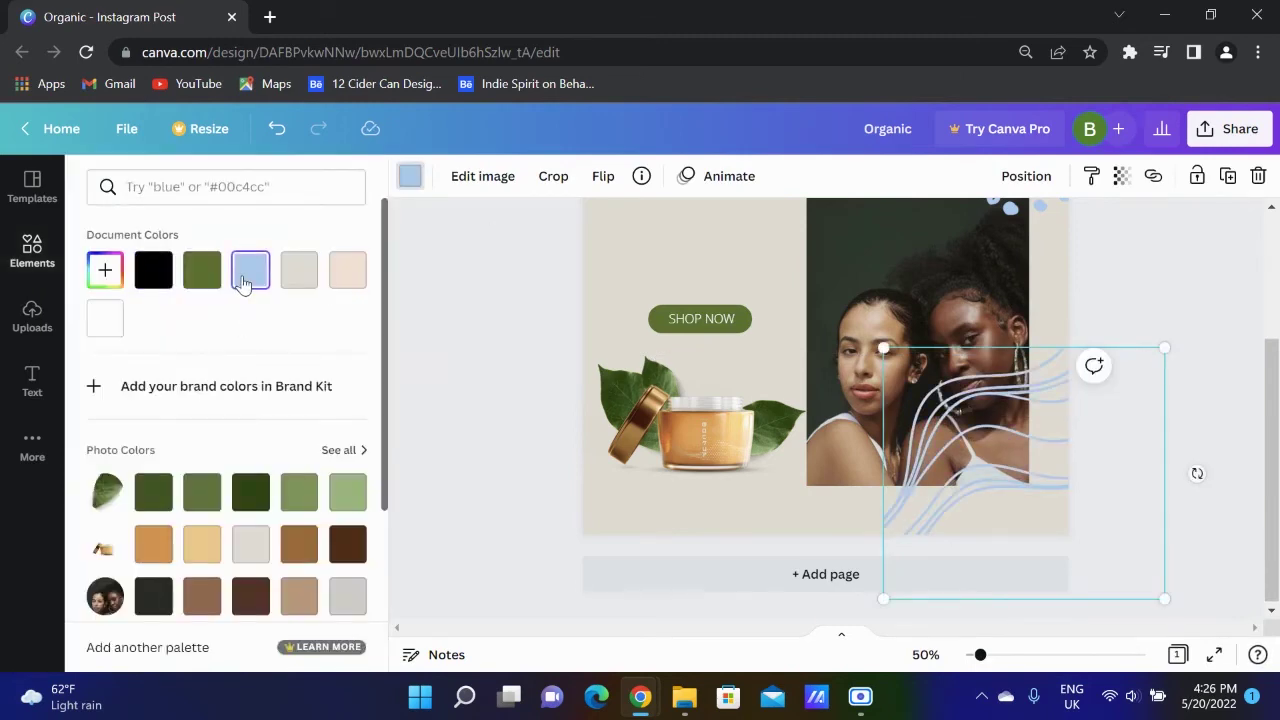
pyautogui.click(207, 284)
pyautogui.moveTo(1043, 458); pyautogui.dragTo(1072, 497)
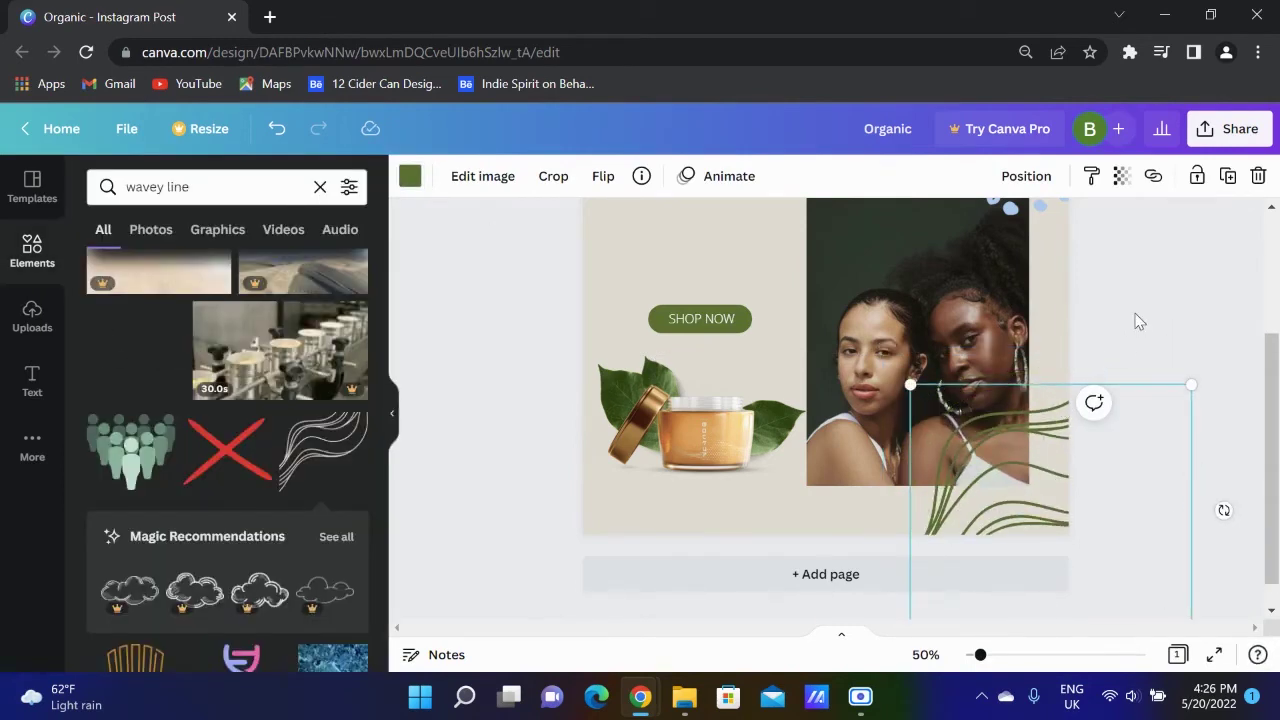
pyautogui.scroll(2, 1146, 460)
pyautogui.scroll(-2, 1148, 474)
pyautogui.click(1120, 371)
# Duplicate the green wave graphic, move the copy to the jar side of the post and flip it horizontally.
pyautogui.scroll(1, 1069, 417)
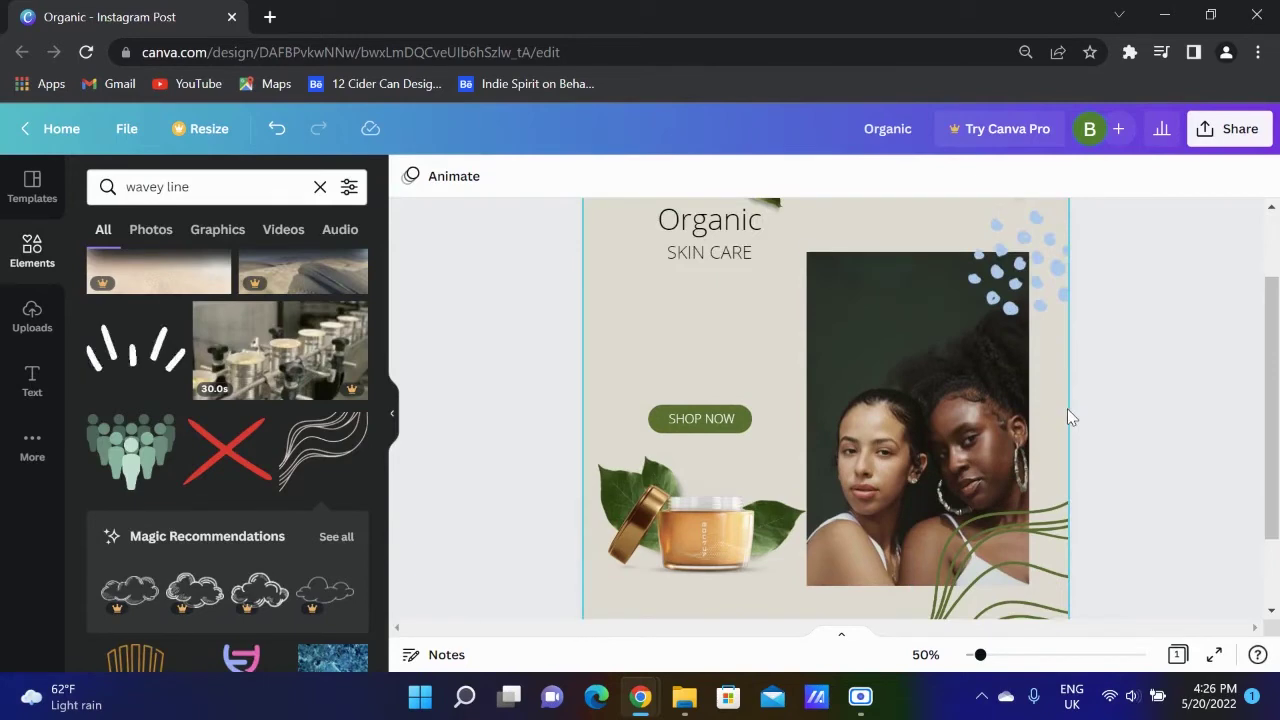
pyautogui.scroll(-1, 237, 475)
pyautogui.scroll(-3, 240, 471)
pyautogui.scroll(2, 240, 471)
pyautogui.click(1041, 555)
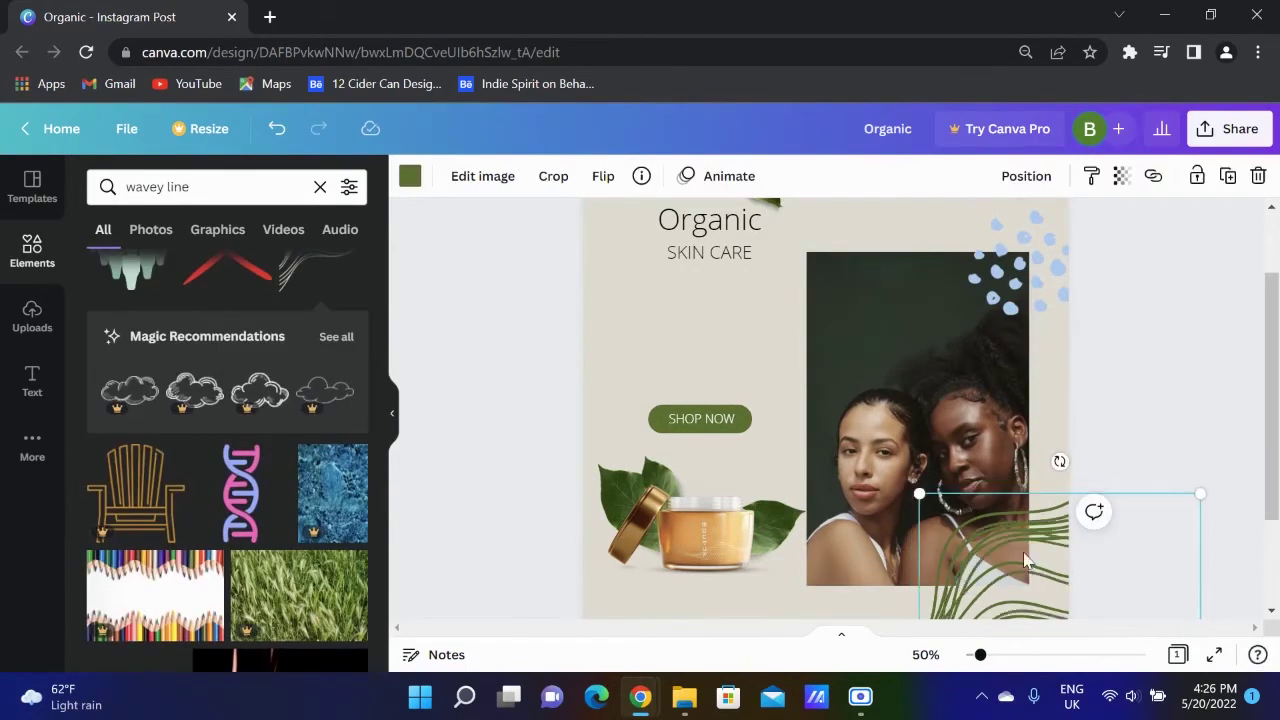
pyautogui.moveTo(1041, 555); pyautogui.dragTo(558, 316)
pyautogui.click(600, 177)
pyautogui.click(640, 221)
# Shrink the flipped wave copy, place it at the post's edge above the jar's lid and fine-tune its size.
pyautogui.moveTo(635, 305); pyautogui.dragTo(672, 482)
pyautogui.moveTo(744, 418)
pyautogui.mouseDown()
pyautogui.moveTo(685, 451)
pyautogui.moveTo(674, 474)
pyautogui.mouseUp()
pyautogui.moveTo(652, 542)
pyautogui.mouseDown()
pyautogui.moveTo(680, 464)
pyautogui.moveTo(680, 494)
pyautogui.mouseUp()
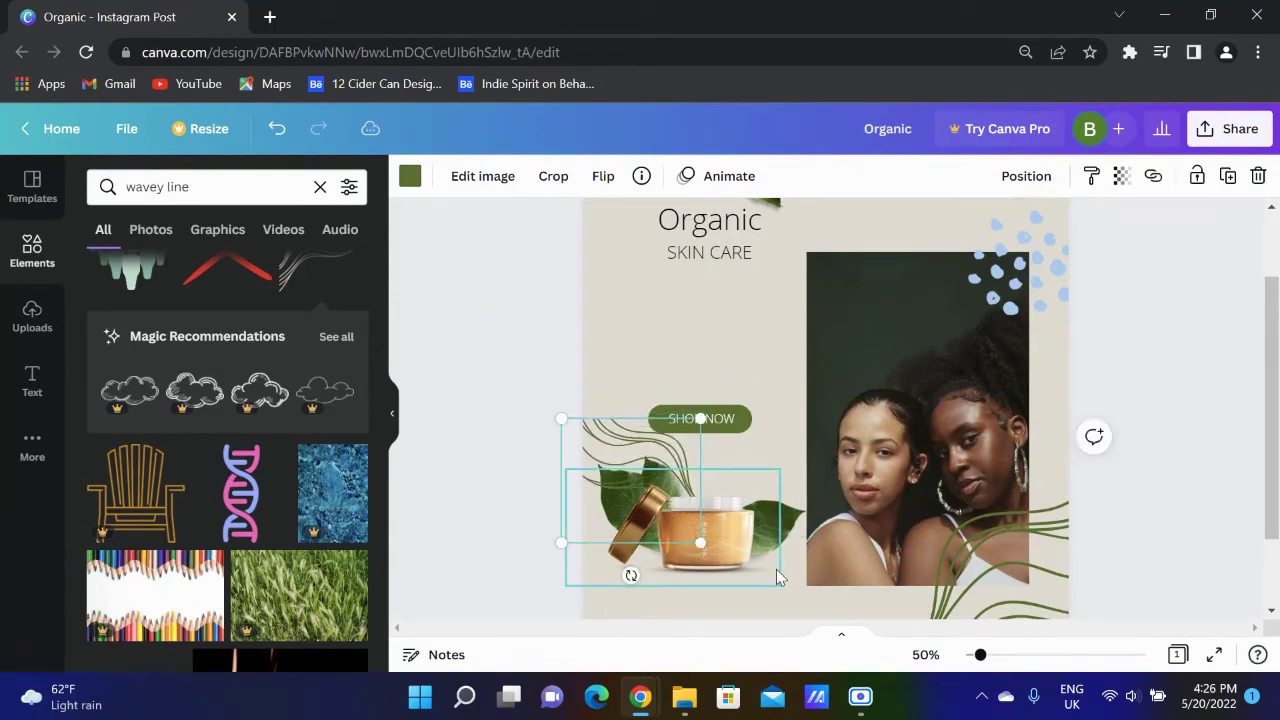
pyautogui.click(527, 430)
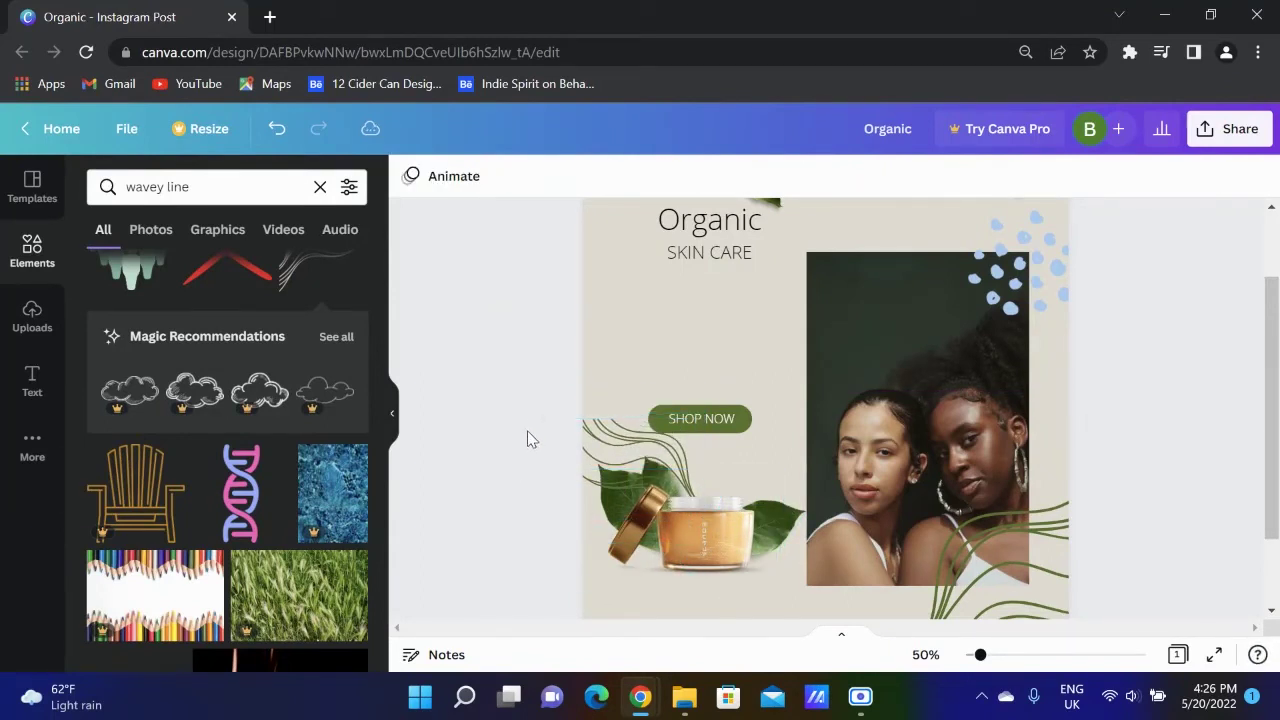
pyautogui.click(606, 432)
pyautogui.moveTo(561, 419); pyautogui.dragTo(540, 414)
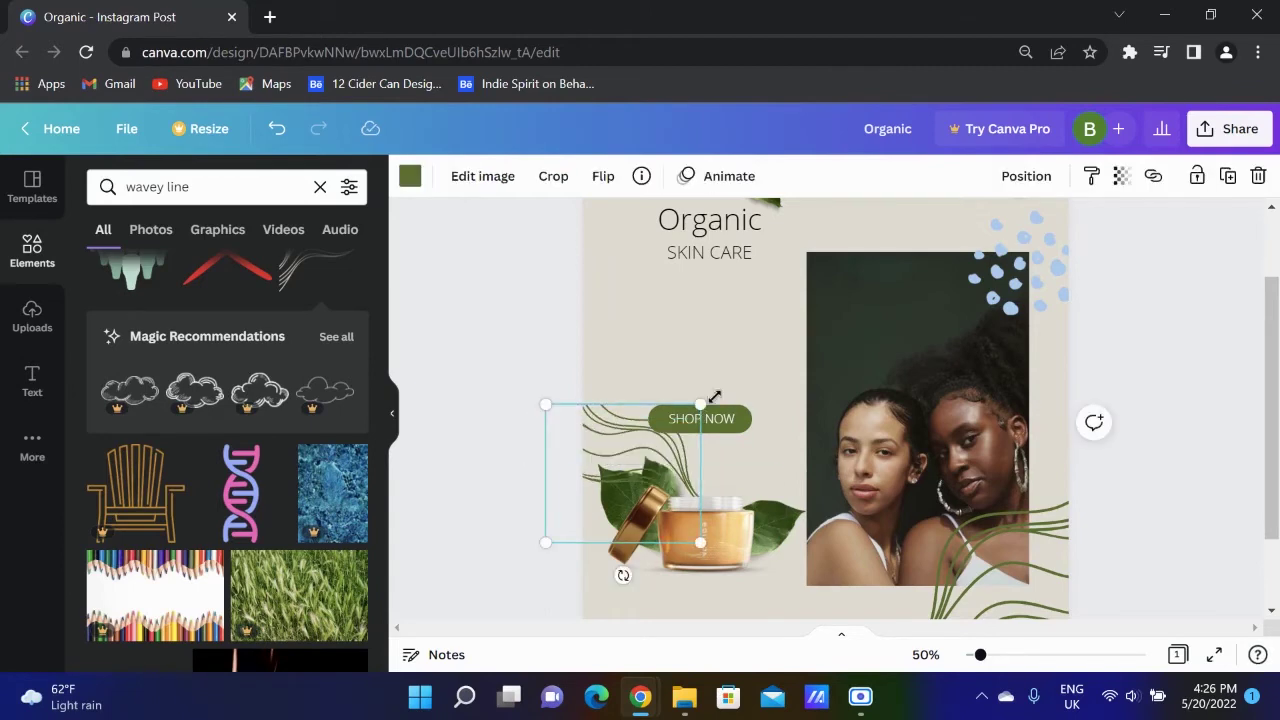
# Rotate the flipped wave copy slightly and move it up toward the Shop Now button.
pyautogui.moveTo(625, 575); pyautogui.dragTo(644, 573)
pyautogui.moveTo(642, 446)
pyautogui.mouseDown()
pyautogui.moveTo(631, 467)
pyautogui.moveTo(653, 431)
pyautogui.mouseUp()
pyautogui.click(465, 483)
pyautogui.click(506, 384)
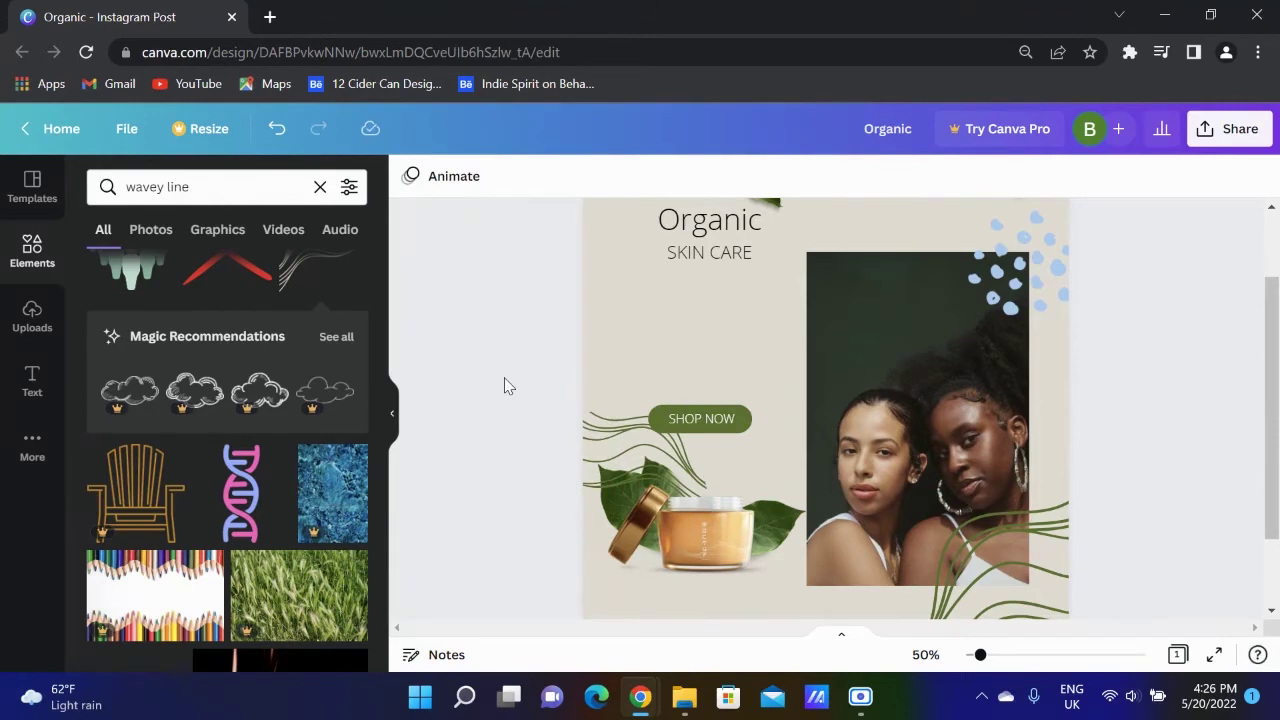
# Review the whole post and delete the flipped wave copy above the jar.
pyautogui.scroll(3, 511, 383)
pyautogui.scroll(-5, 704, 458)
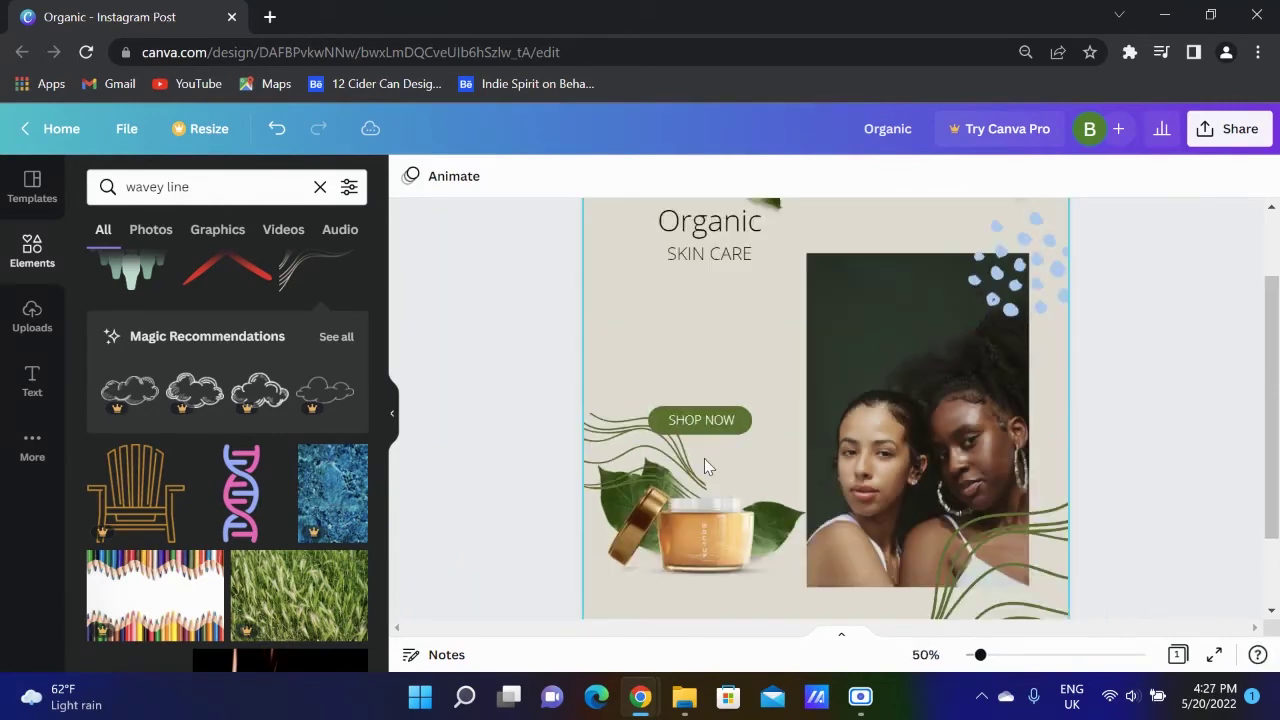
pyautogui.scroll(3, 704, 458)
pyautogui.scroll(-2, 1094, 409)
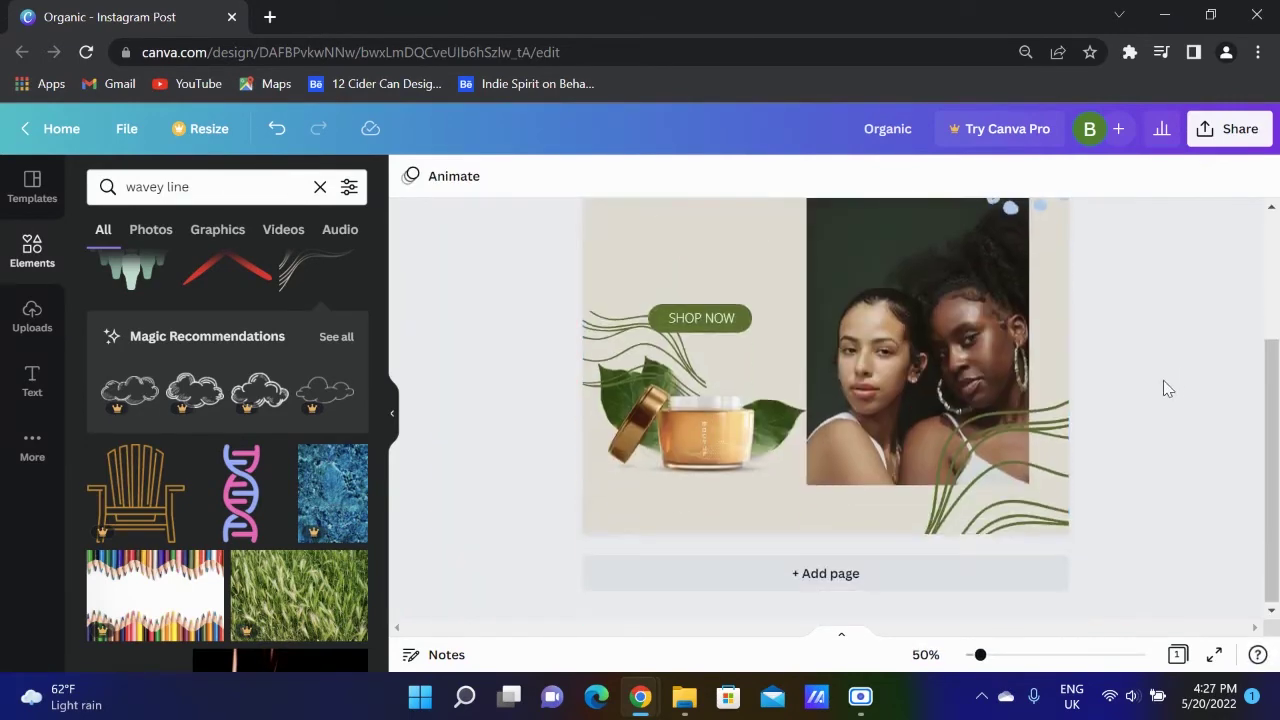
pyautogui.click(607, 330)
pyautogui.press('Delete')
# Add a new text box to the post and begin it with "Don't miss out on ou".
pyautogui.scroll(3, 609, 340)
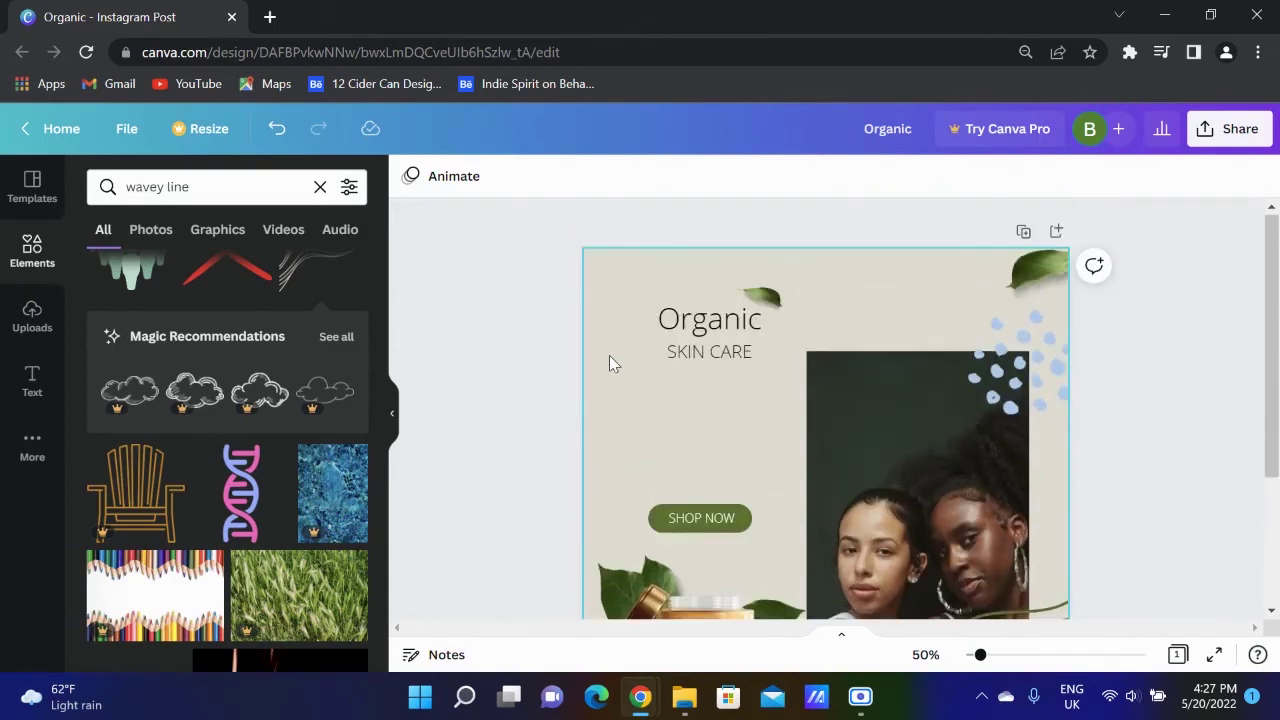
pyautogui.press('t')
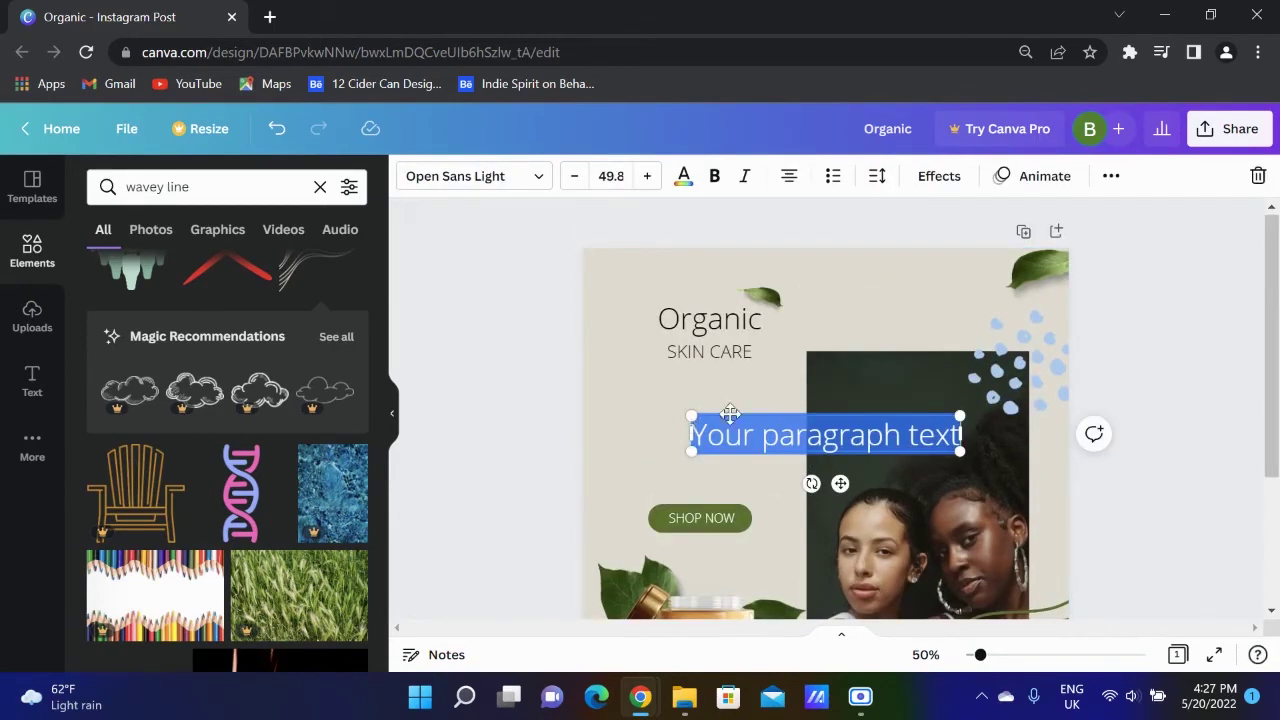
pyautogui.write('don')
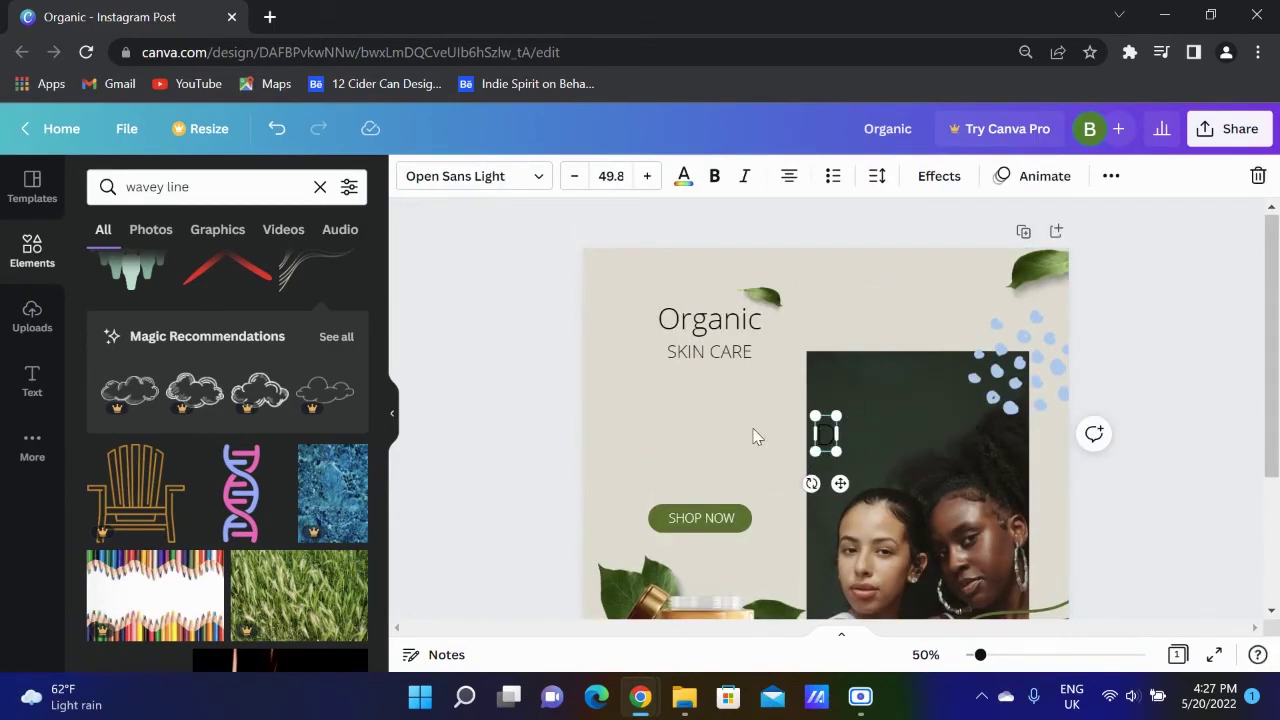
pyautogui.write("'t miss")
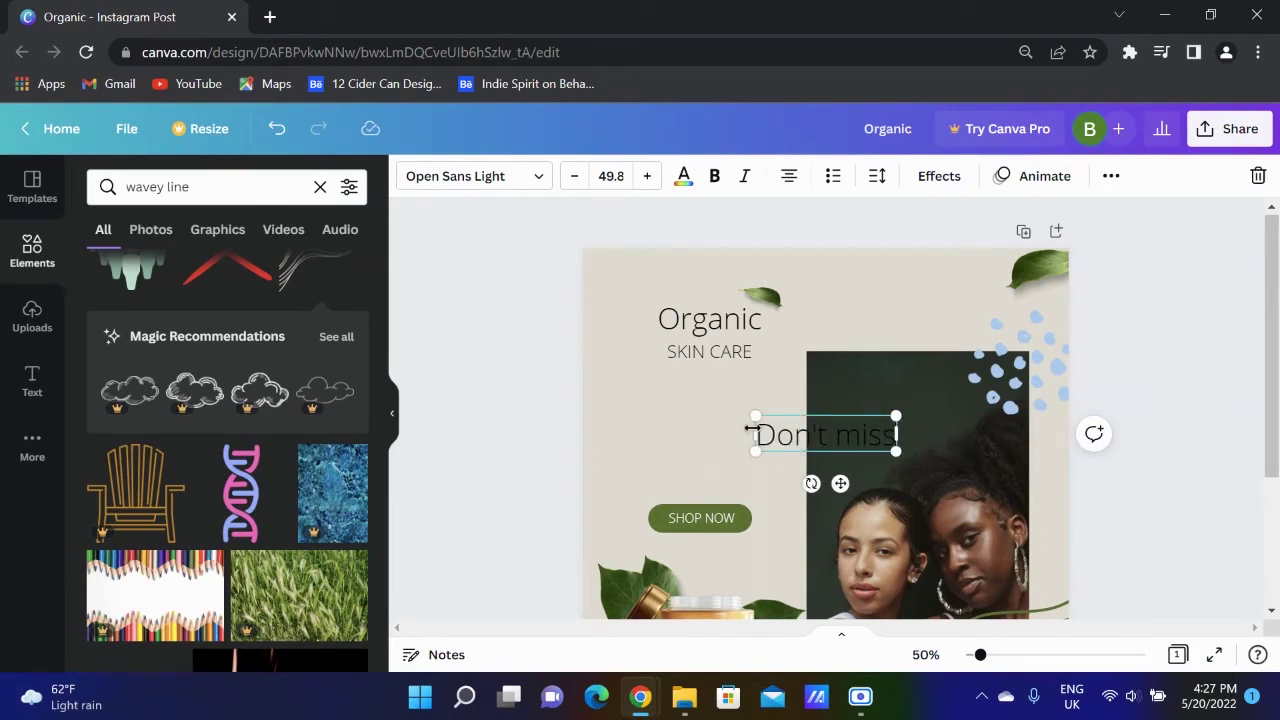
pyautogui.write(' out on ou')
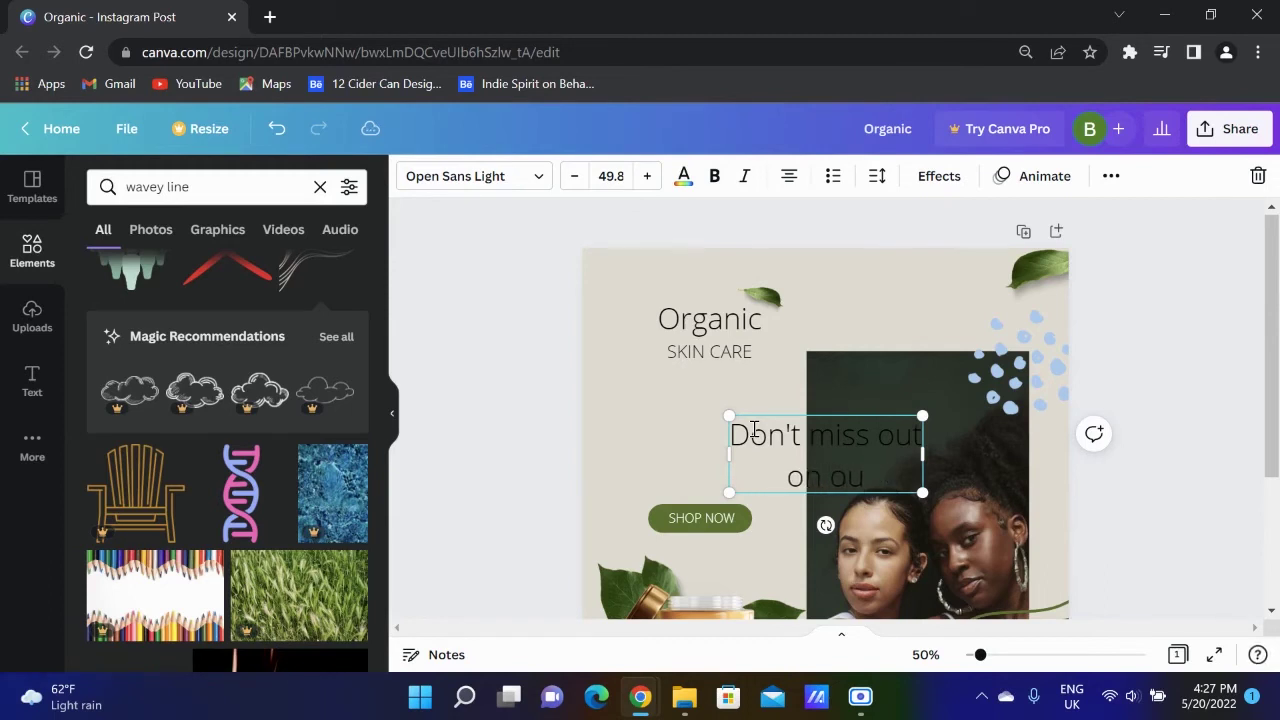
# Replace the new text box's wording with "Get your skin looking healthier this winter" on three lines.
pyautogui.hotkey('ctrl', 'a')
pyautogui.press('BackSpace')
pyautogui.write('Get your skin ')
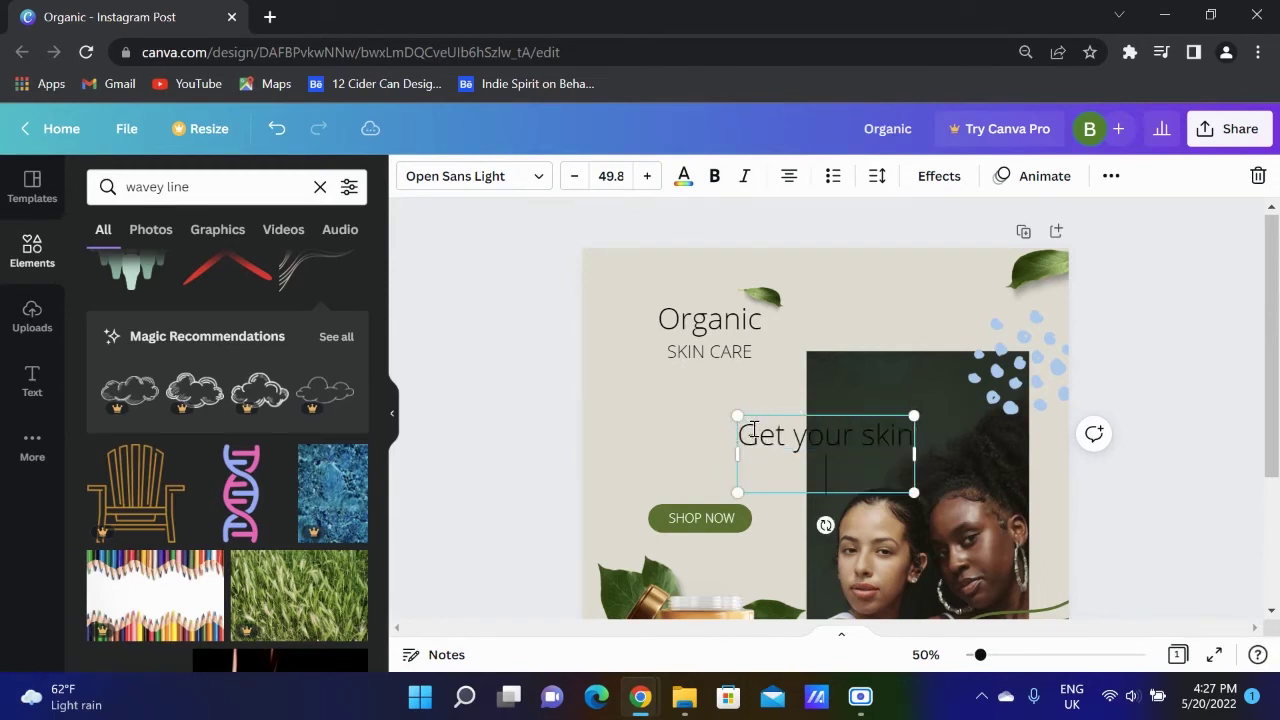
pyautogui.write('looking healthier')
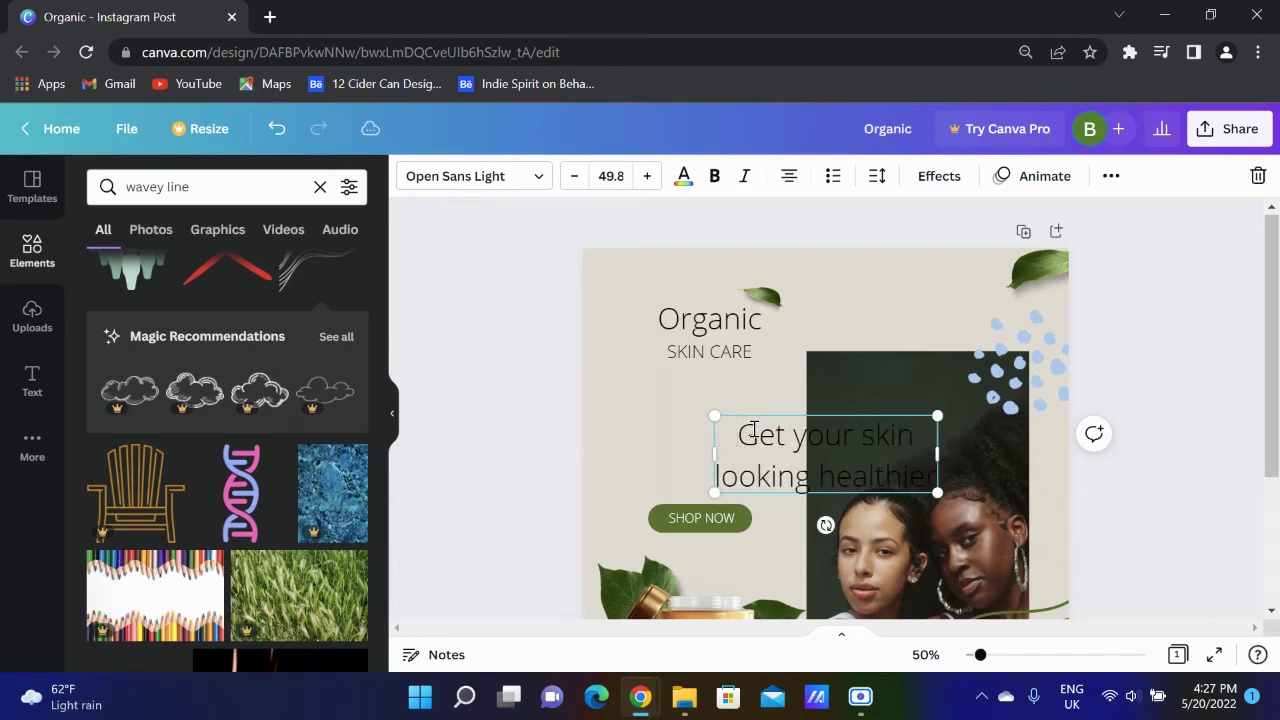
pyautogui.press('Return')
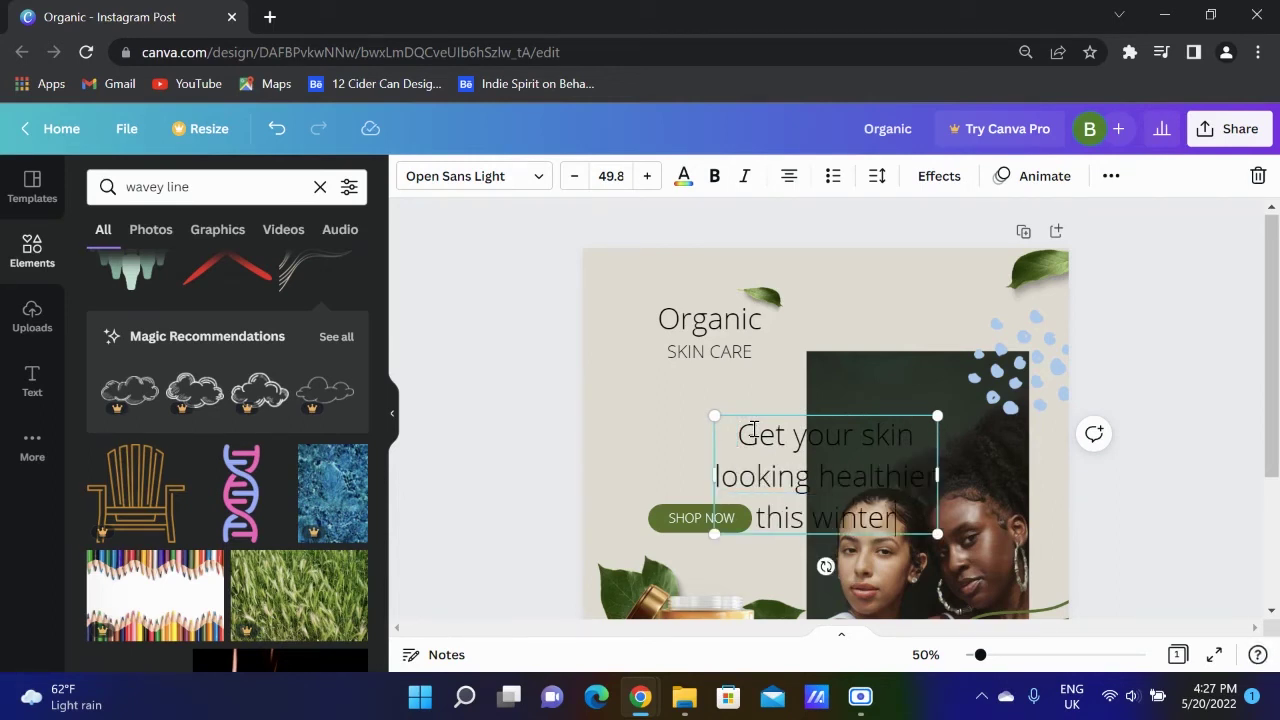
# Move the "Get your skin looking healthier this winter" text between SKIN CARE and the Shop Now button and shrink it to clear the photo.
pyautogui.click(592, 391)
pyautogui.moveTo(862, 495); pyautogui.dragTo(737, 452)
pyautogui.moveTo(812, 372); pyautogui.dragTo(789, 385)
pyautogui.click(511, 369)
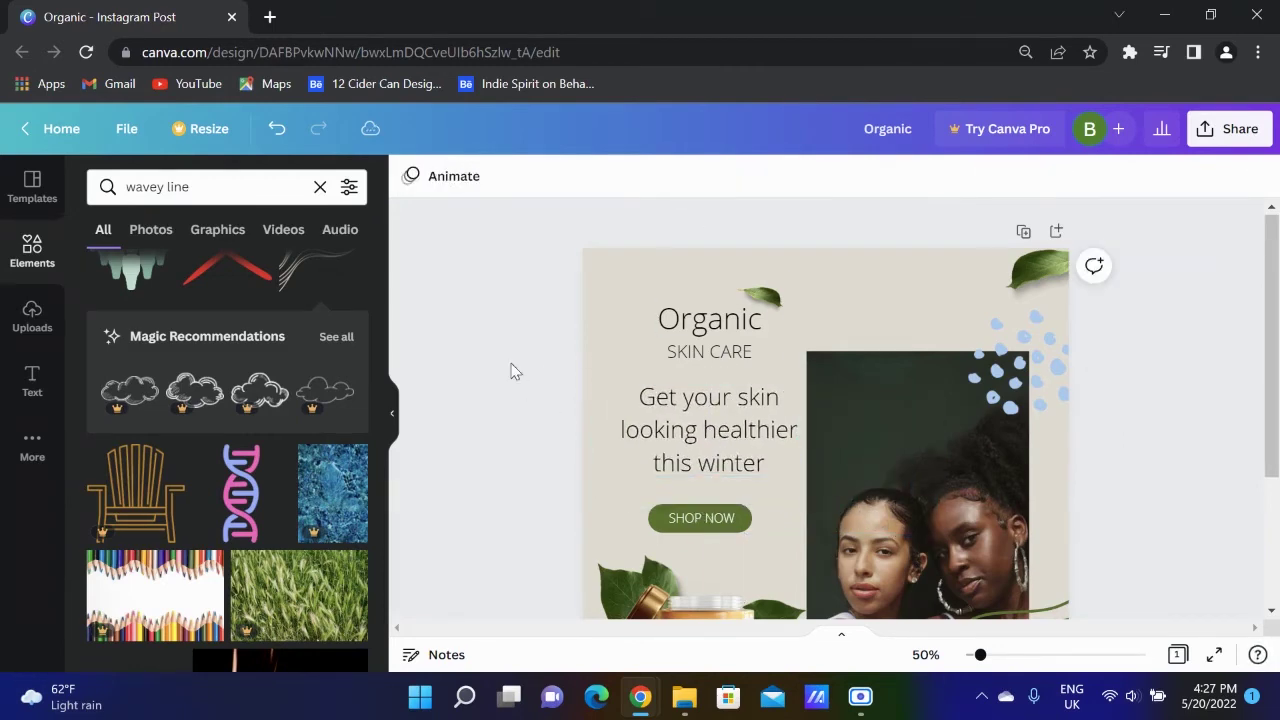
pyautogui.press('t')
pyautogui.click(551, 403)
pyautogui.click(866, 444)
pyautogui.press('Delete')
pyautogui.press('t')
pyautogui.click(556, 408)
pyautogui.click(868, 437)
pyautogui.press('Delete')
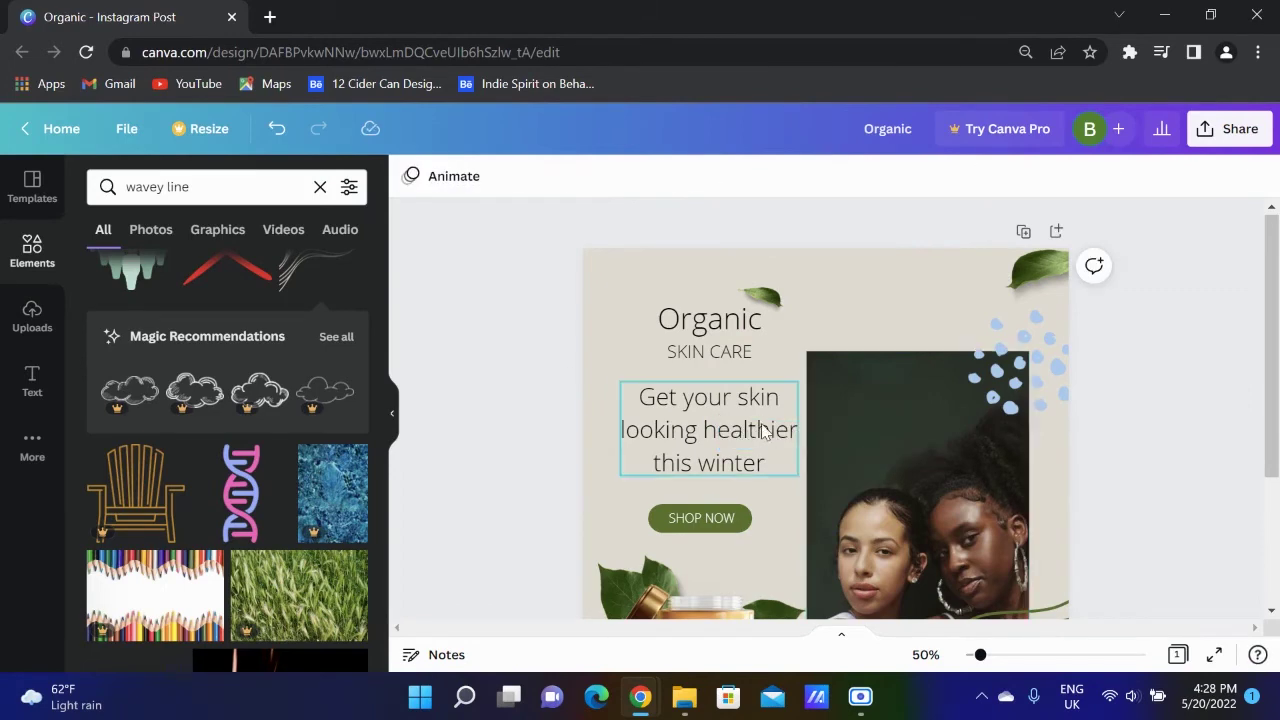
# Make the word "healthier" bold in the tagline and reduce the tagline's size slightly.
pyautogui.click(757, 430)
pyautogui.moveTo(706, 430); pyautogui.dragTo(685, 400)
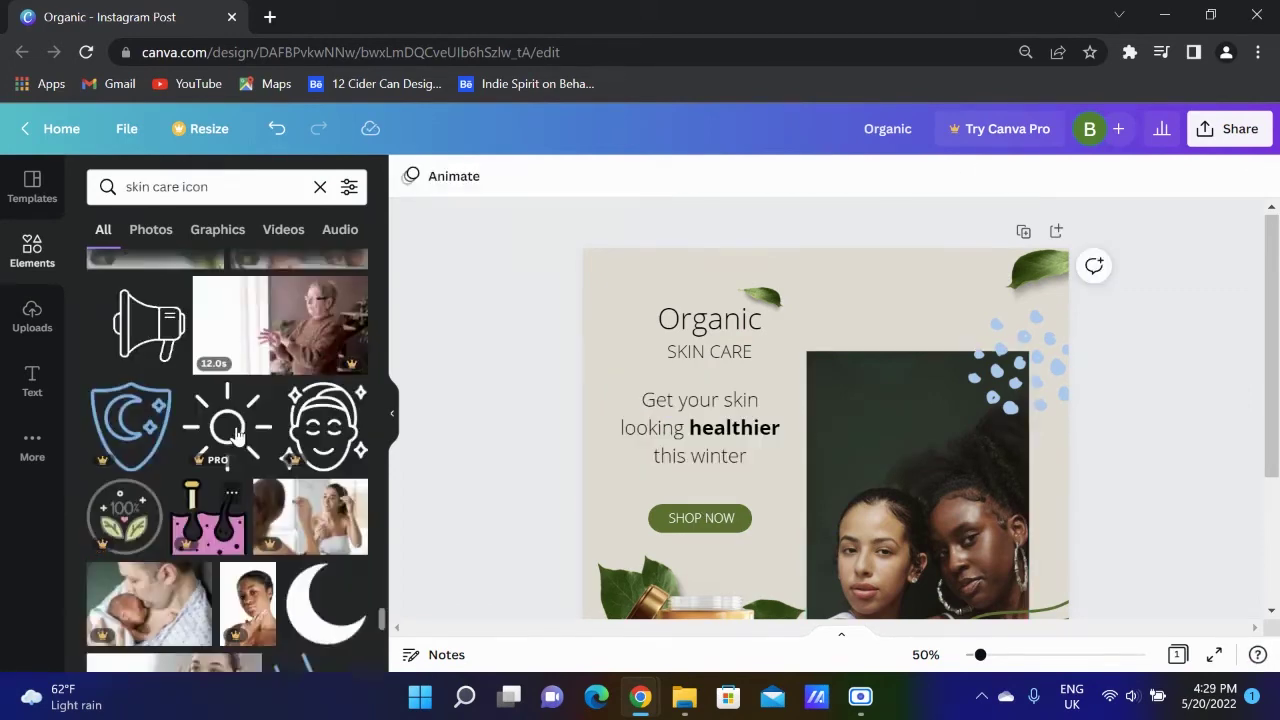
# Add the line icon of a person with a heart, shrink it, recolour it green and place it beside the large corner leaf.
pyautogui.scroll(-2, 237, 437)
pyautogui.scroll(-10, 237, 437)
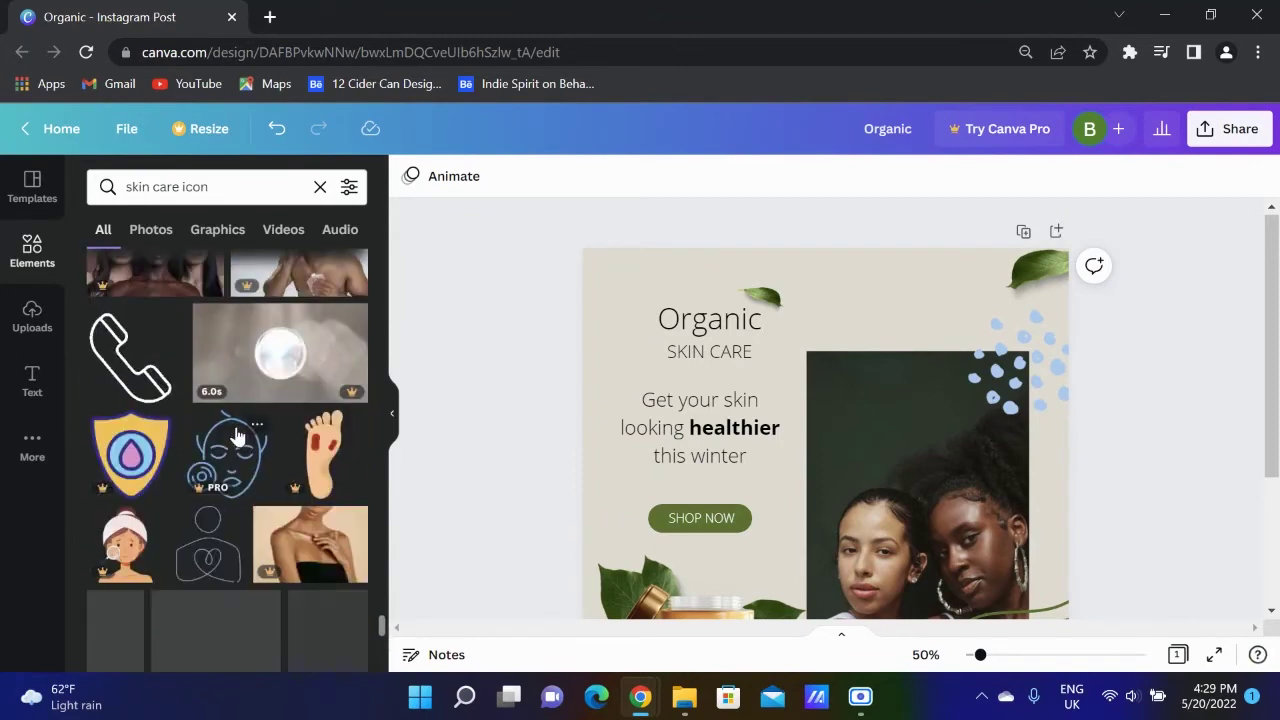
pyautogui.click(192, 362)
pyautogui.moveTo(909, 392); pyautogui.dragTo(968, 290)
pyautogui.click(409, 175)
pyautogui.click(297, 272)
pyautogui.moveTo(947, 320); pyautogui.dragTo(948, 305)
pyautogui.click(474, 185)
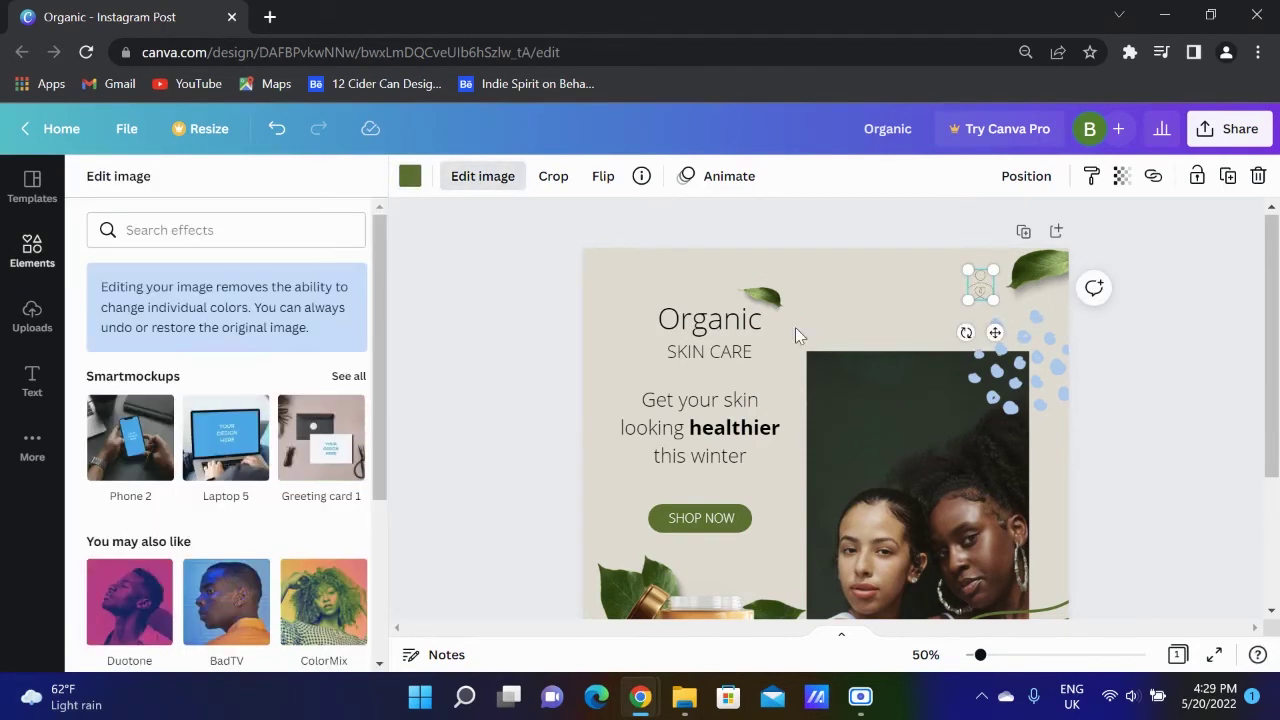
pyautogui.click(480, 182)
# Add the brand name "SKINO" in capitals and place it level with the person icon, beside it.
pyautogui.write('tskin')
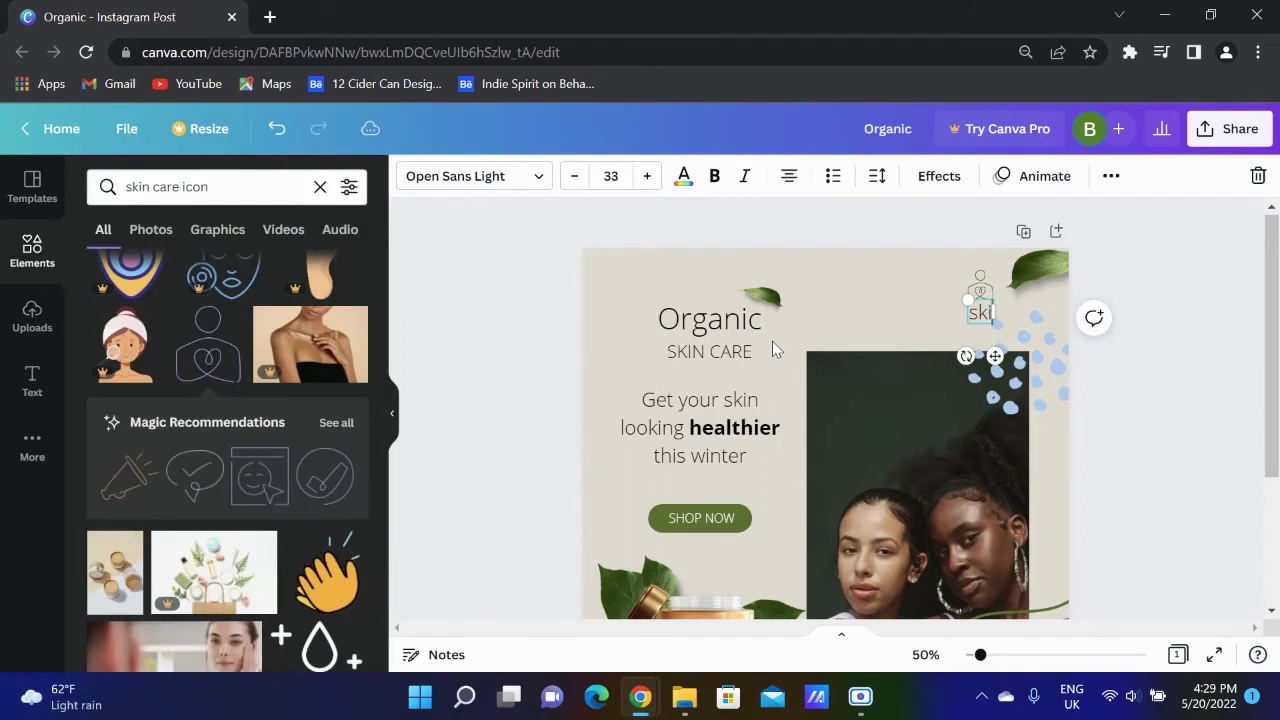
pyautogui.press('BackSpace')
pyautogui.press('BackSpace')
pyautogui.press('BackSpace')
pyautogui.press('BackSpace')
pyautogui.press('BackSpace')
pyautogui.press('BackSpace')
pyautogui.press('BackSpace')
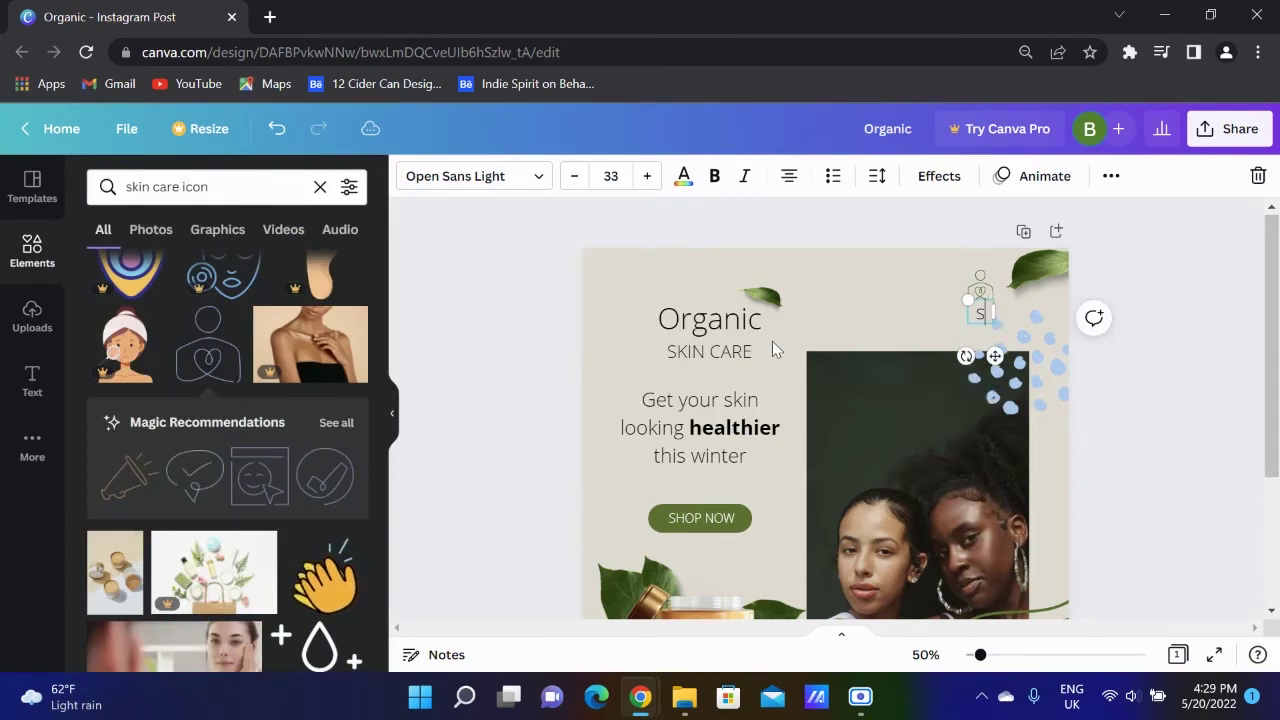
pyautogui.write('SKINO')
pyautogui.moveTo(966, 340); pyautogui.dragTo(941, 329)
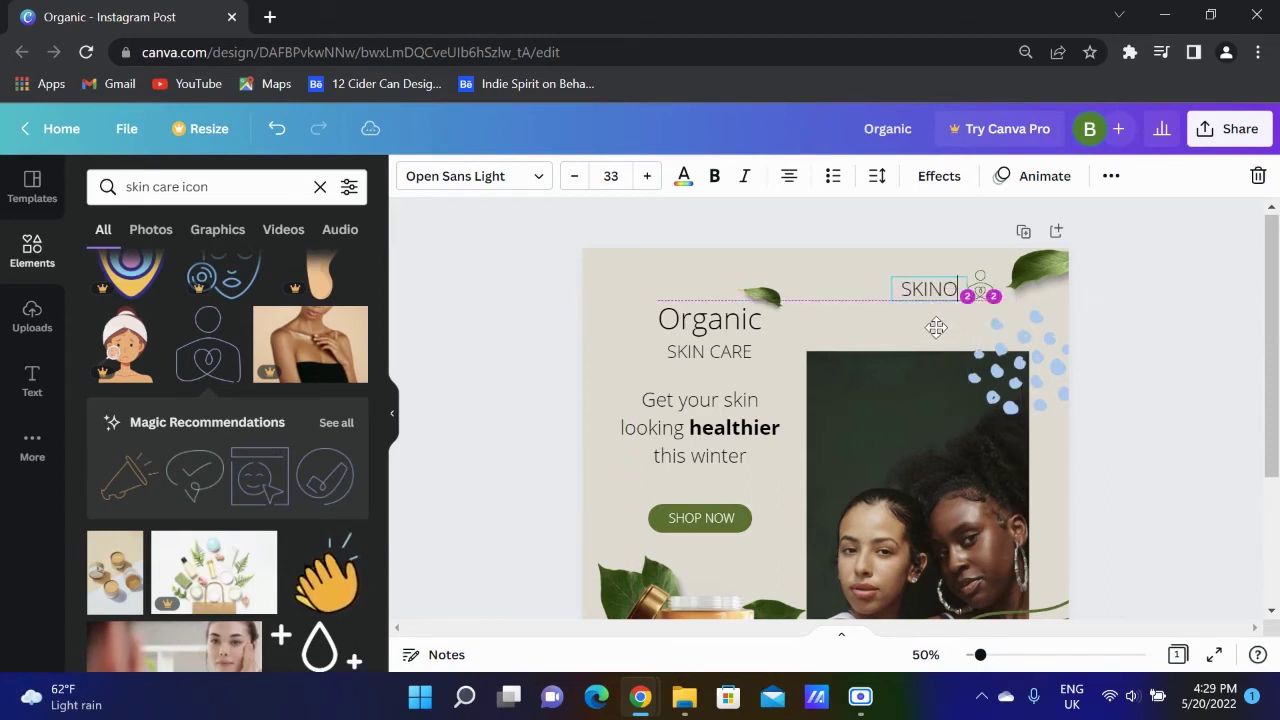
pyautogui.click(553, 326)
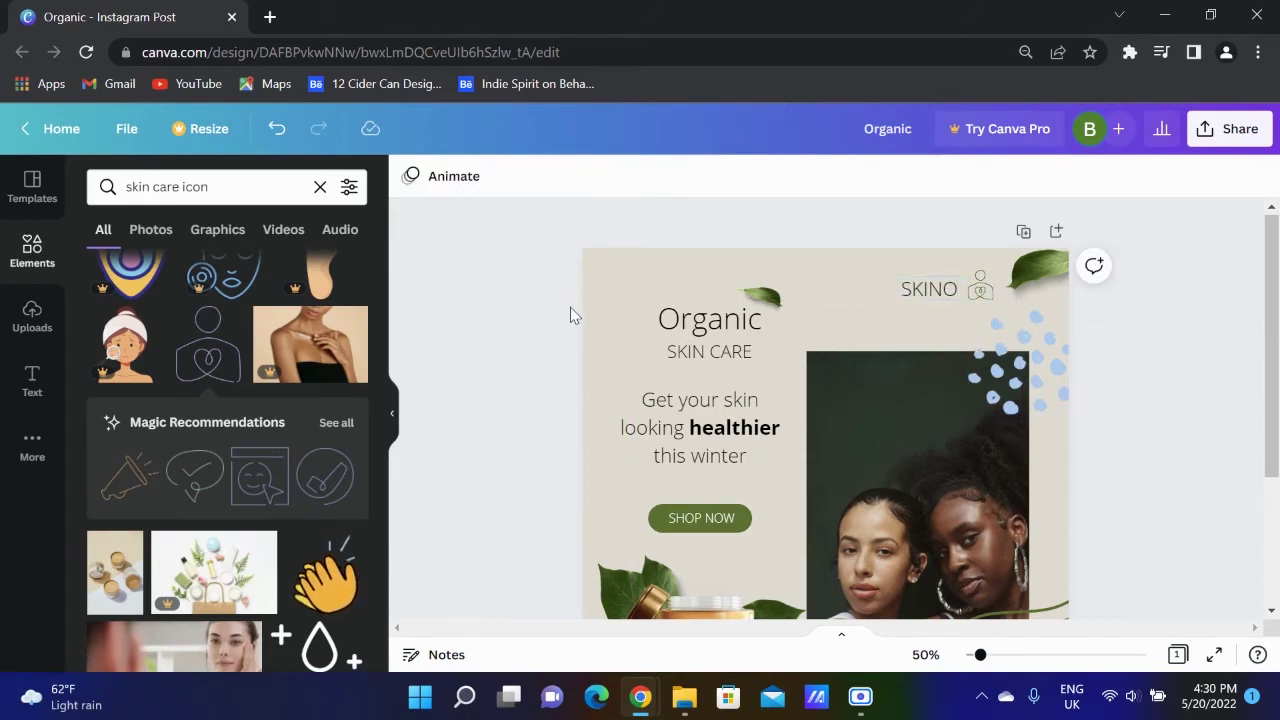
# Move the person icon and SKINO name above the Organic heading, and shift the Organic SKIN CARE text down to make room.
pyautogui.moveTo(980, 288); pyautogui.dragTo(634, 280)
pyautogui.moveTo(929, 289); pyautogui.dragTo(686, 290)
pyautogui.click(739, 328)
pyautogui.keyDown('shift'); pyautogui.click(727, 354); pyautogui.keyUp('shift')
pyautogui.moveTo(727, 354)
pyautogui.mouseDown()
pyautogui.moveTo(718, 384)
pyautogui.moveTo(719, 372)
pyautogui.mouseUp()
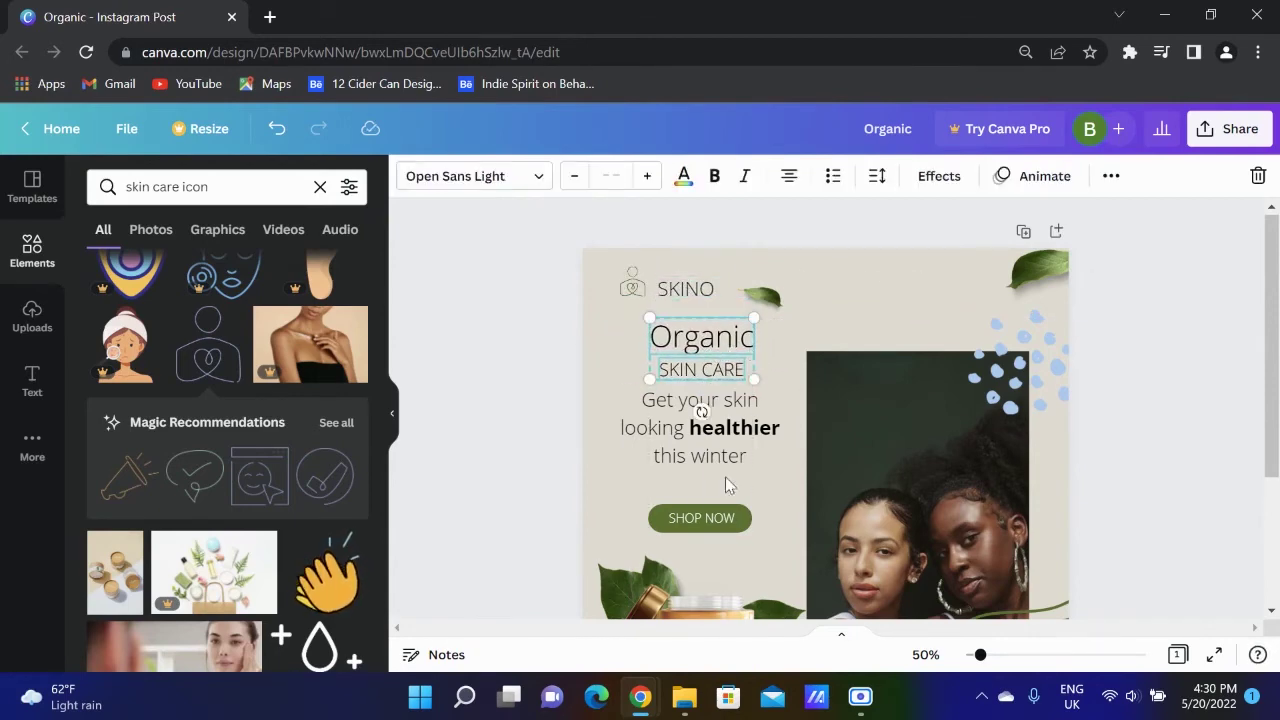
# Nudge the blue dots graphic slightly down and further toward the post's outer edge, and check the whole layout.
pyautogui.moveTo(1014, 368); pyautogui.dragTo(1025, 379)
pyautogui.click(1092, 264)
pyautogui.scroll(-2, 980, 400)
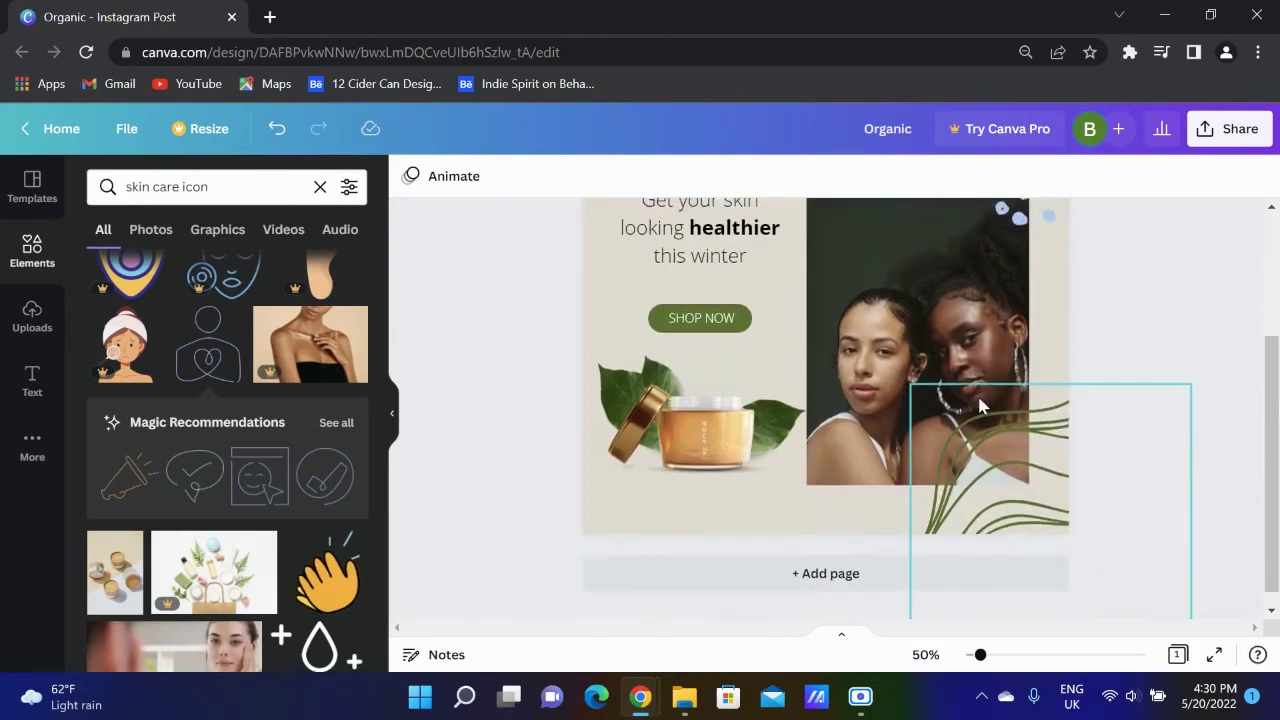
pyautogui.scroll(1, 1100, 415)
pyautogui.scroll(1, 1158, 406)
pyautogui.scroll(-1, 1159, 406)
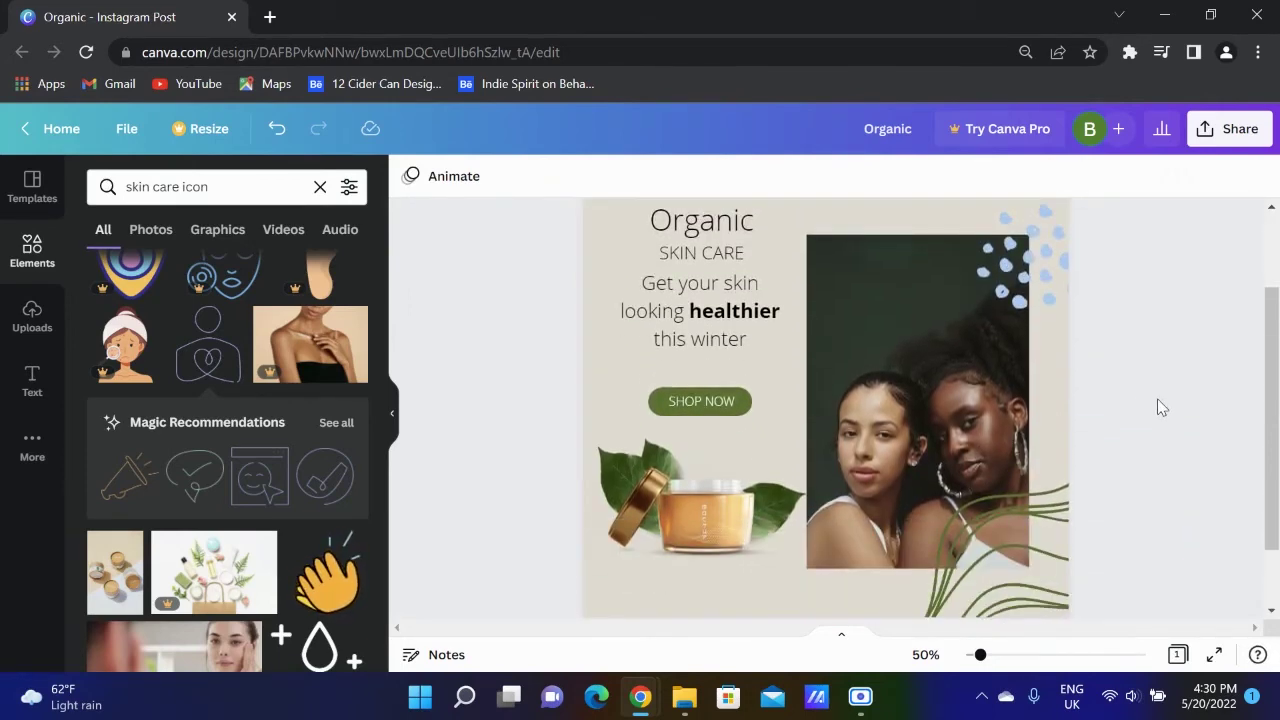
# Search the elements library for "green gradient fade".
pyautogui.click(31, 190)
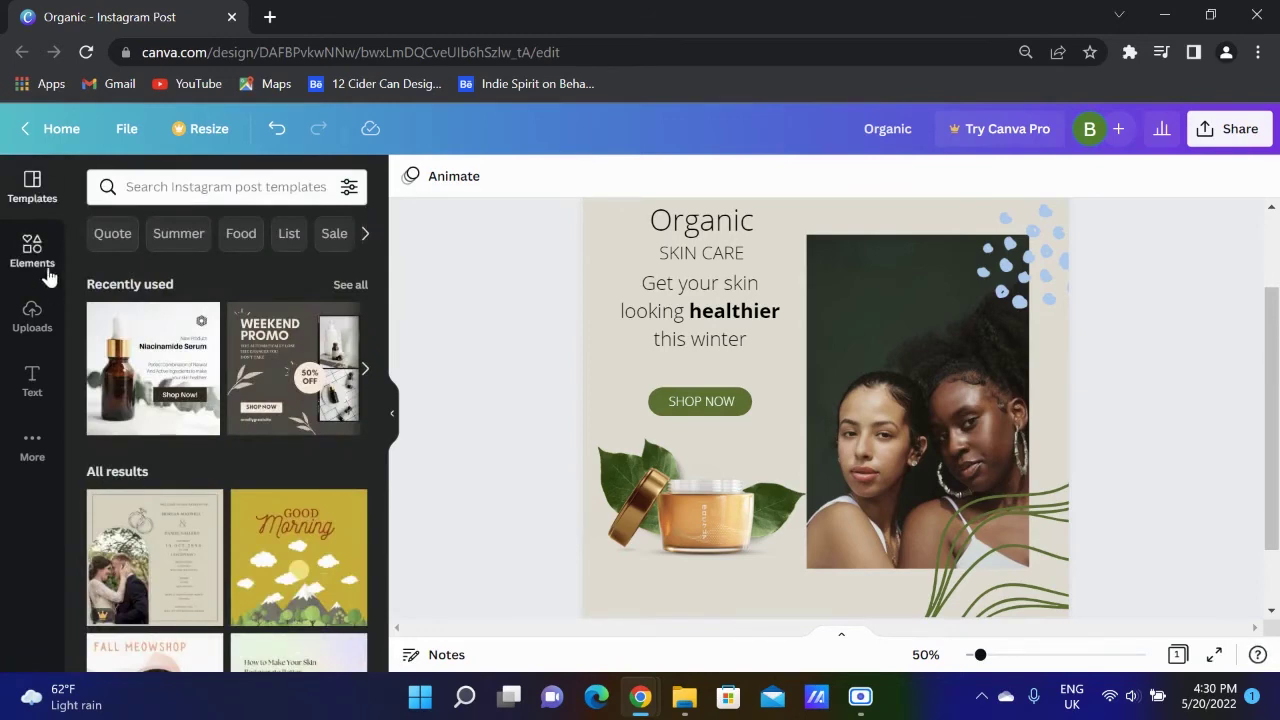
pyautogui.click(47, 272)
pyautogui.click(200, 188)
pyautogui.write('green gradient fade')
pyautogui.press('Return')
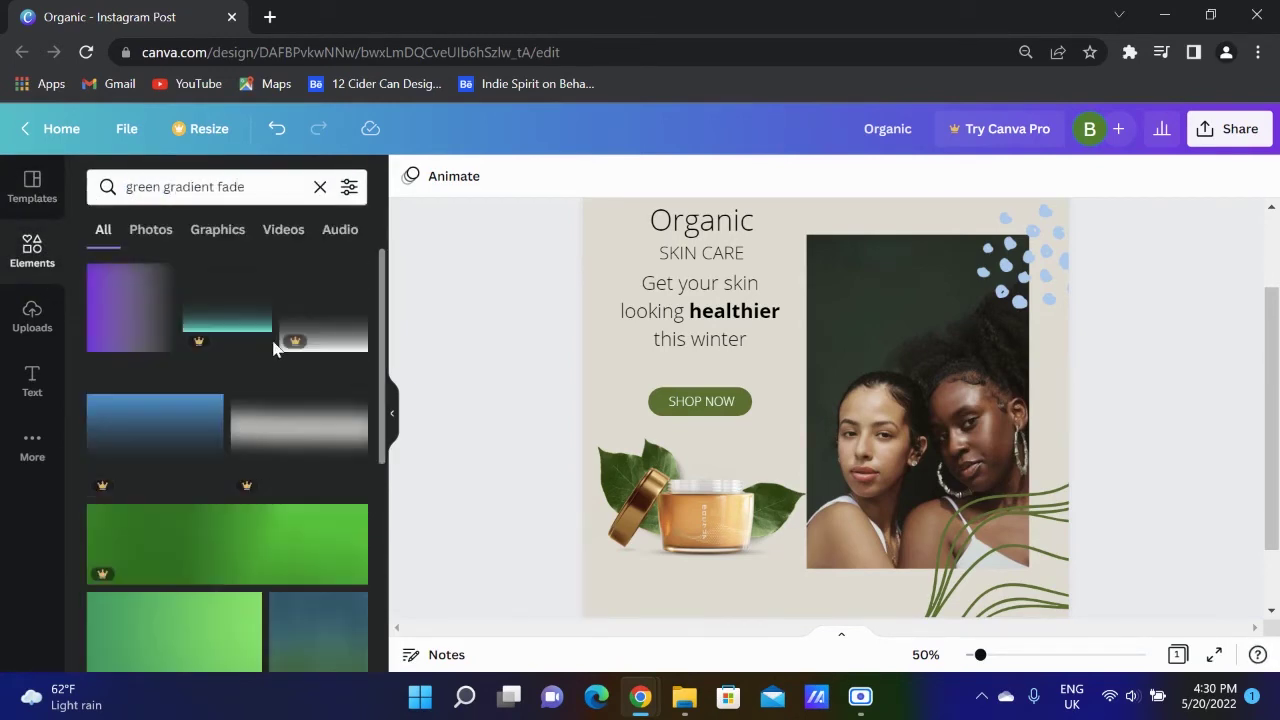
# Broaden the elements search to "gradient fade".
pyautogui.click(166, 186)
pyautogui.press('BackSpace')
pyautogui.press('BackSpace')
pyautogui.press('BackSpace')
pyautogui.press('BackSpace')
pyautogui.press('BackSpace')
pyautogui.press('BackSpace')
pyautogui.press('Return')
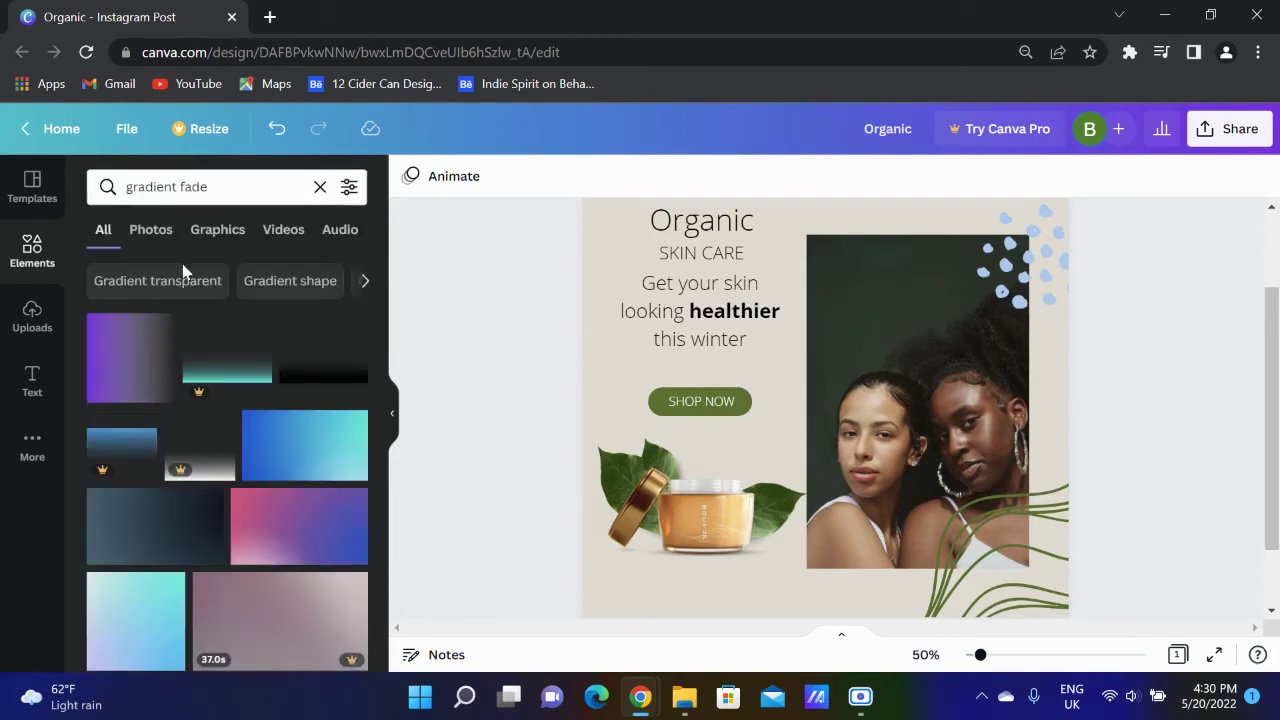
pyautogui.scroll(-2, 183, 272)
pyautogui.scroll(2, 286, 386)
pyautogui.click(303, 375)
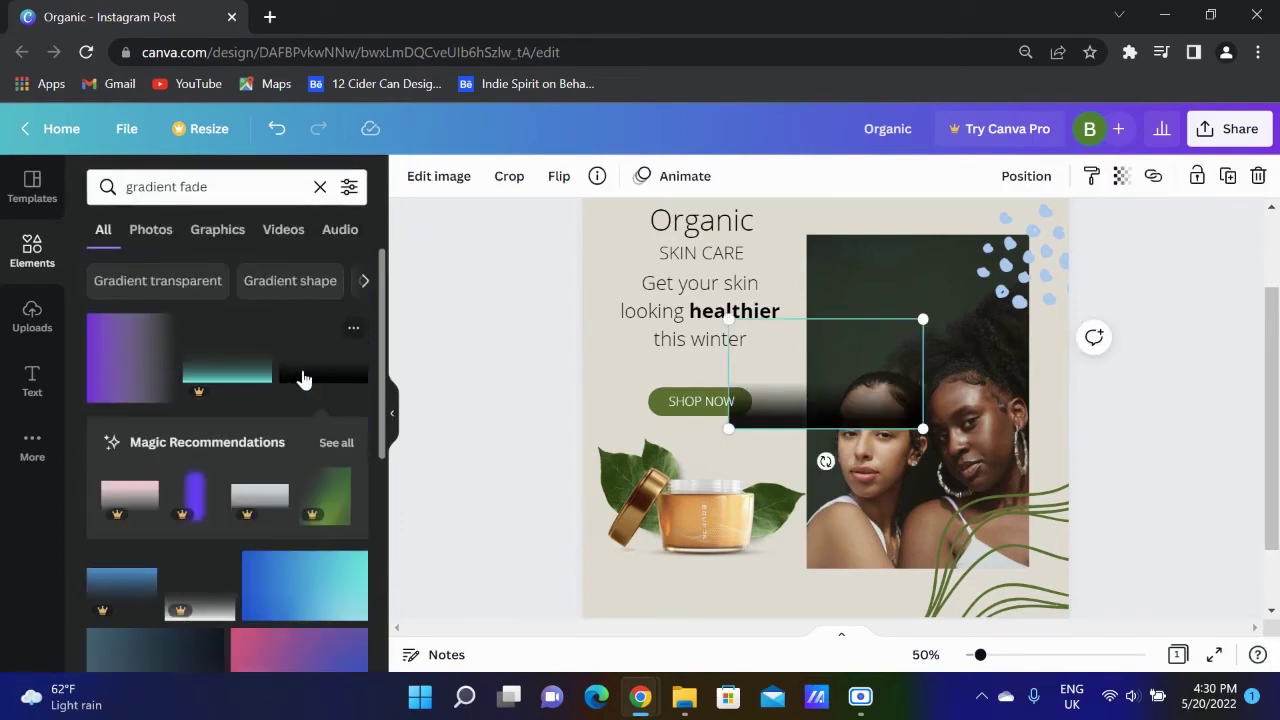
pyautogui.press('Delete')
# Add the purple fading gradient to the post and recolour it to the document's light blue.
pyautogui.scroll(-3, 198, 377)
pyautogui.click(127, 377)
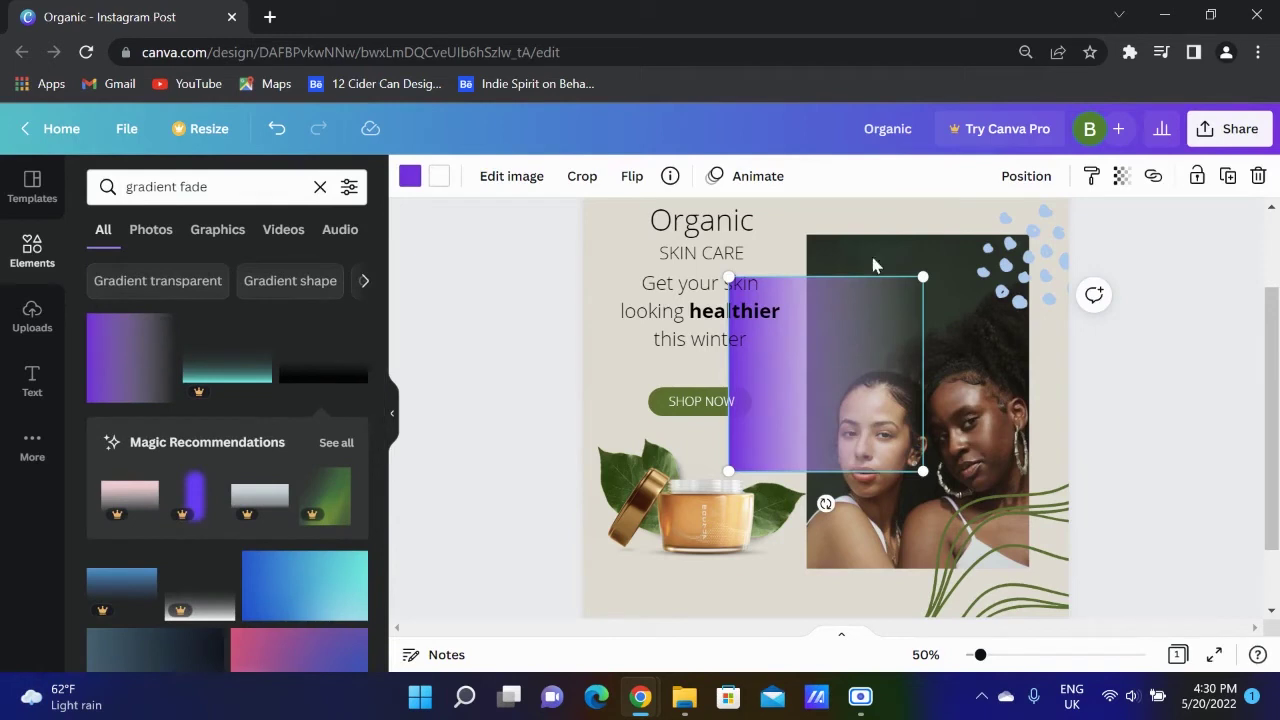
pyautogui.click(410, 176)
pyautogui.click(298, 270)
# Move the gradient to the post's lower corner over the jar and rotate it so the colour fades upward.
pyautogui.moveTo(766, 425); pyautogui.dragTo(609, 580)
pyautogui.moveTo(797, 532); pyautogui.dragTo(665, 417)
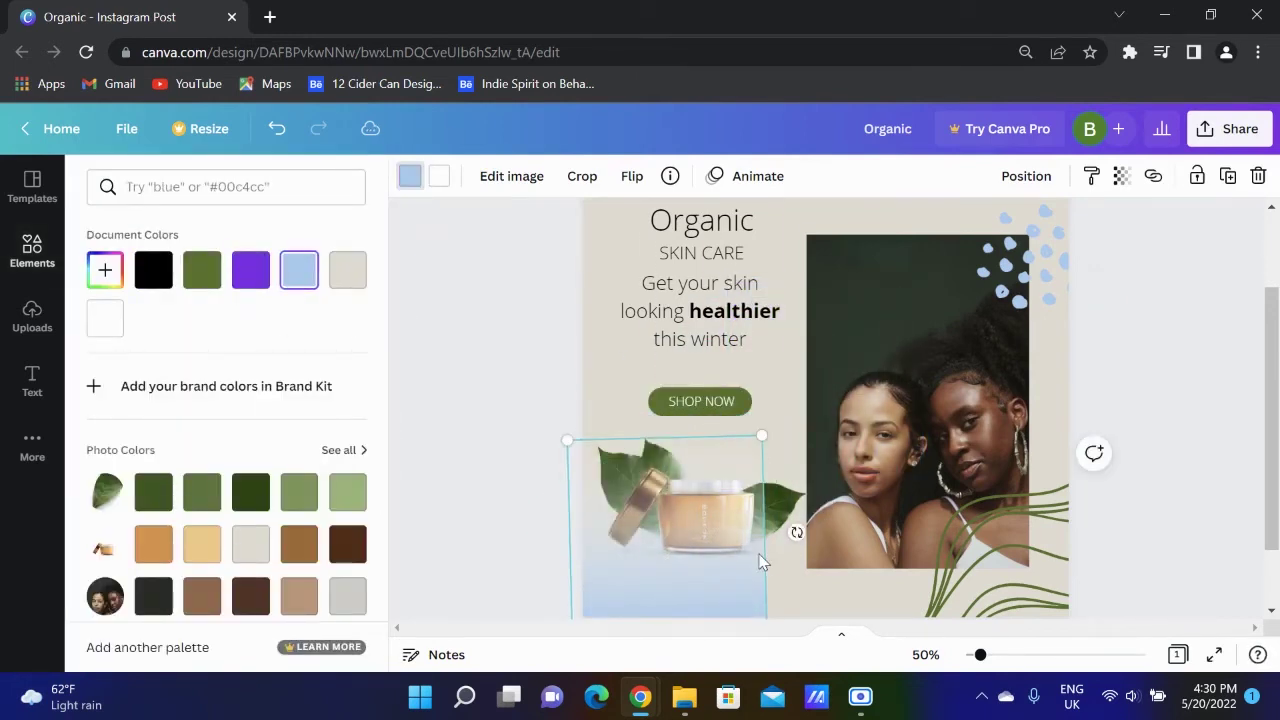
pyautogui.moveTo(741, 595)
pyautogui.mouseDown()
pyautogui.moveTo(783, 535)
pyautogui.moveTo(742, 613)
pyautogui.mouseUp()
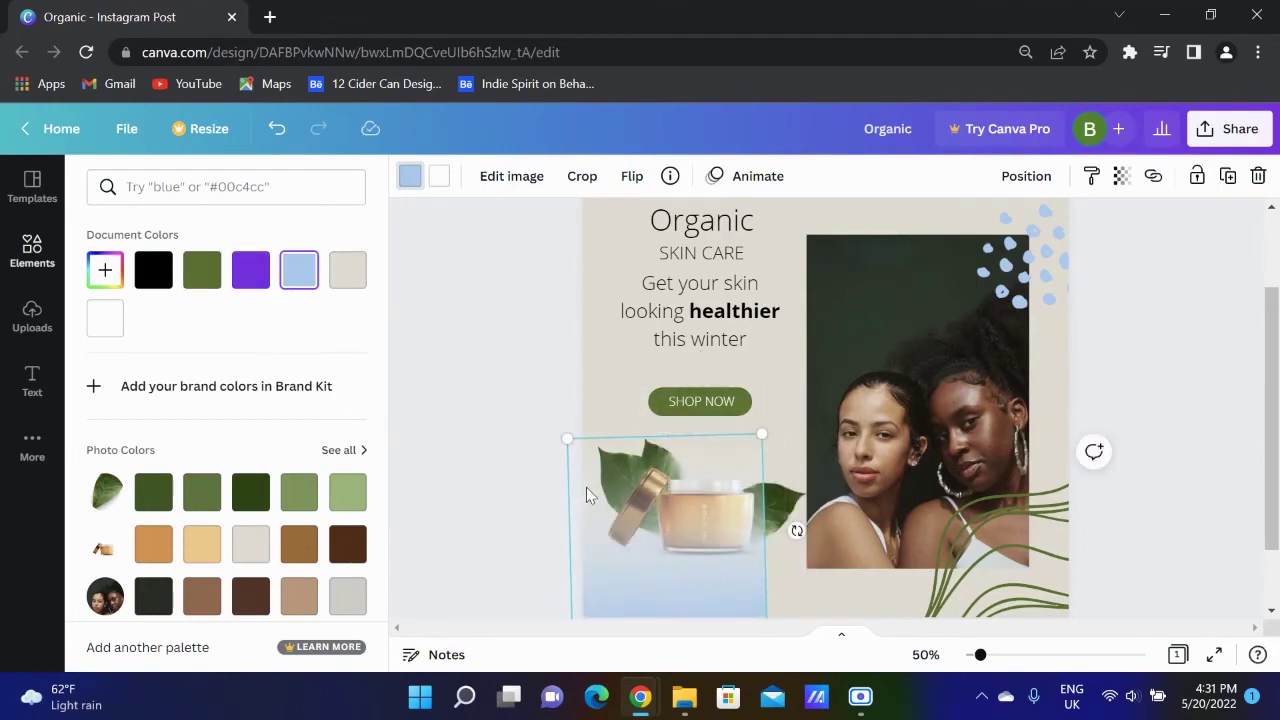
# Enlarge the gradient to span the post's full width and recolour it with the jar photo's light tan.
pyautogui.moveTo(762, 511); pyautogui.dragTo(1222, 682)
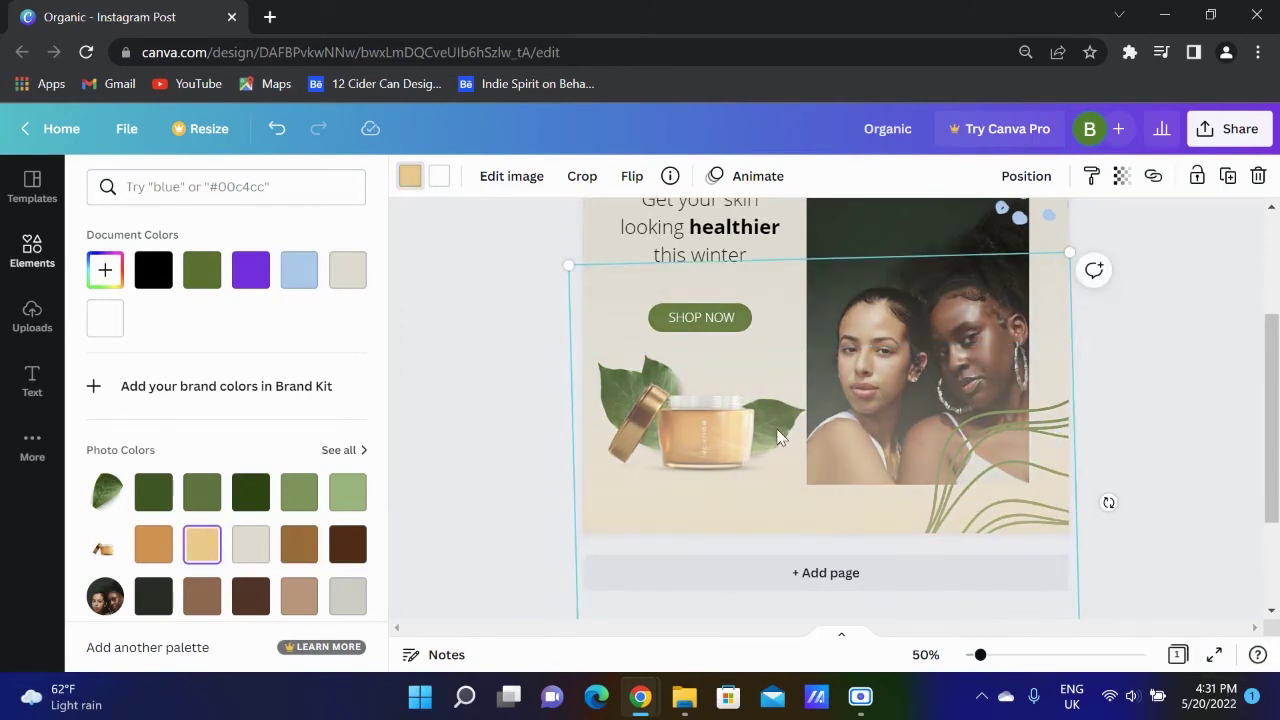
pyautogui.scroll(-3, 779, 437)
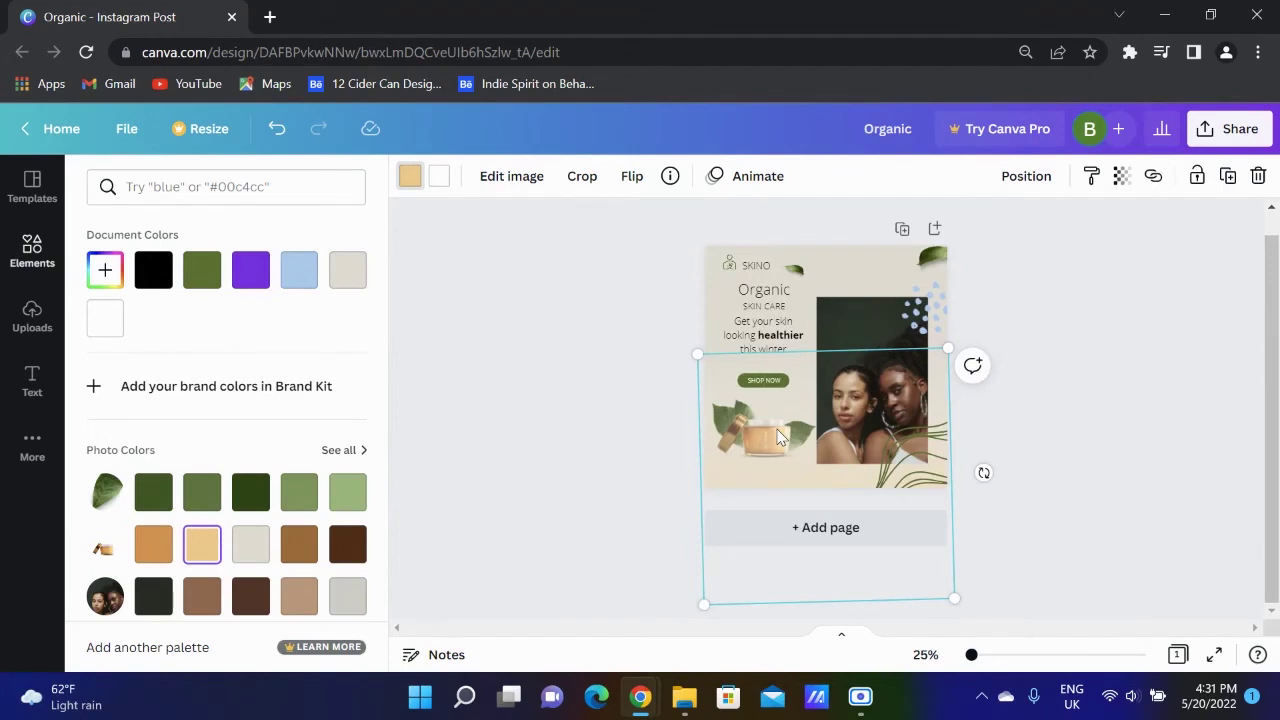
pyautogui.scroll(3, 779, 437)
# Recolour the gradient with the jar photo's orange-brown and move it higher up the post.
pyautogui.click(151, 543)
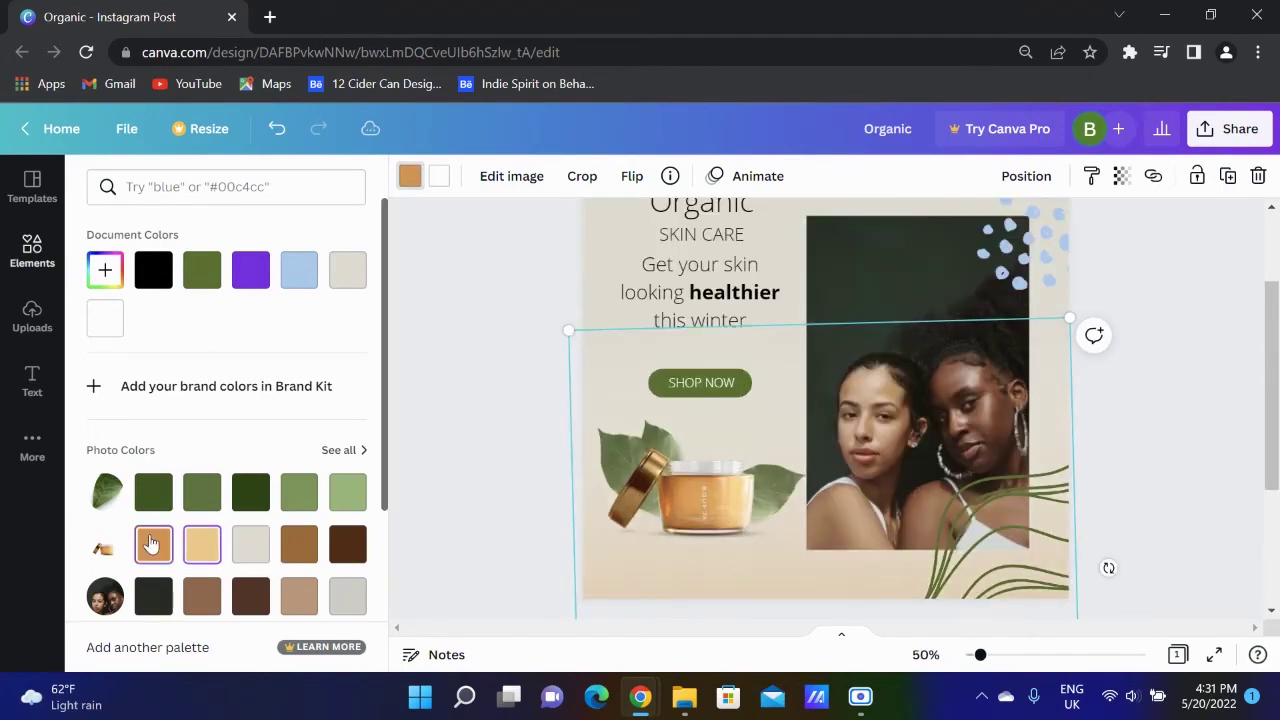
pyautogui.moveTo(700, 590)
pyautogui.mouseDown()
pyautogui.moveTo(700, 538)
pyautogui.moveTo(694, 577)
pyautogui.mouseUp()
pyautogui.click(465, 437)
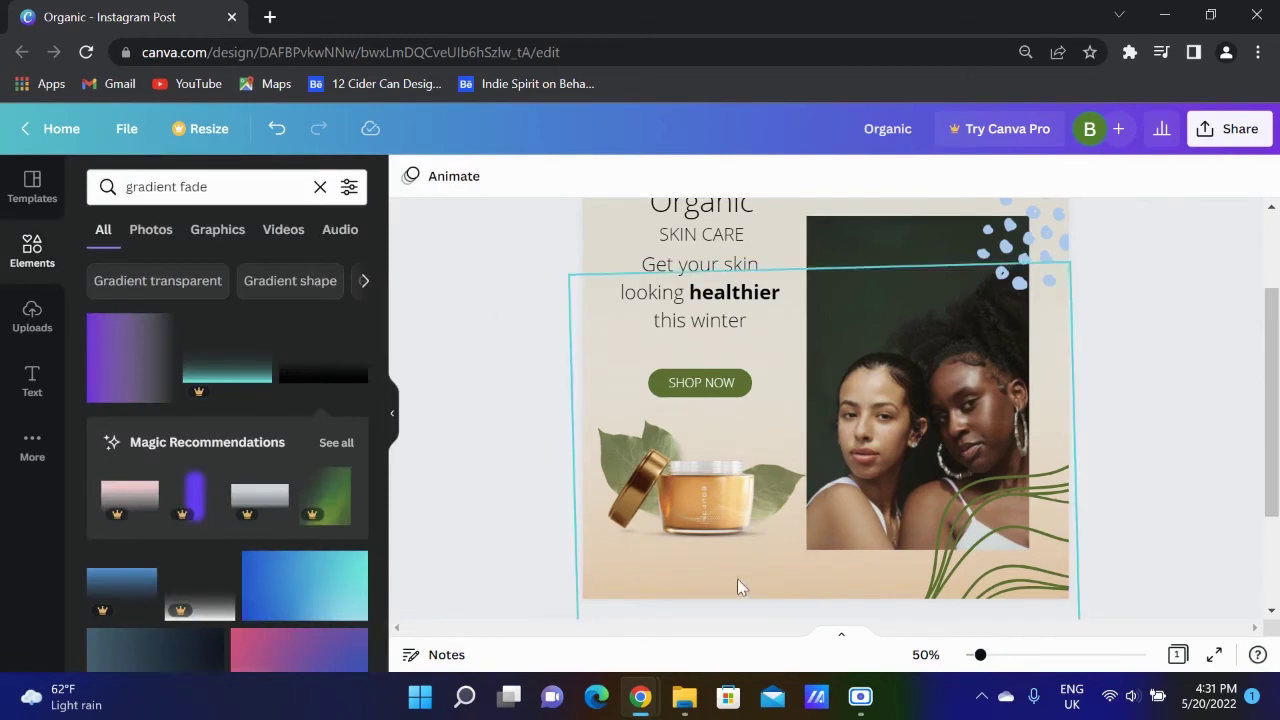
pyautogui.click(770, 591)
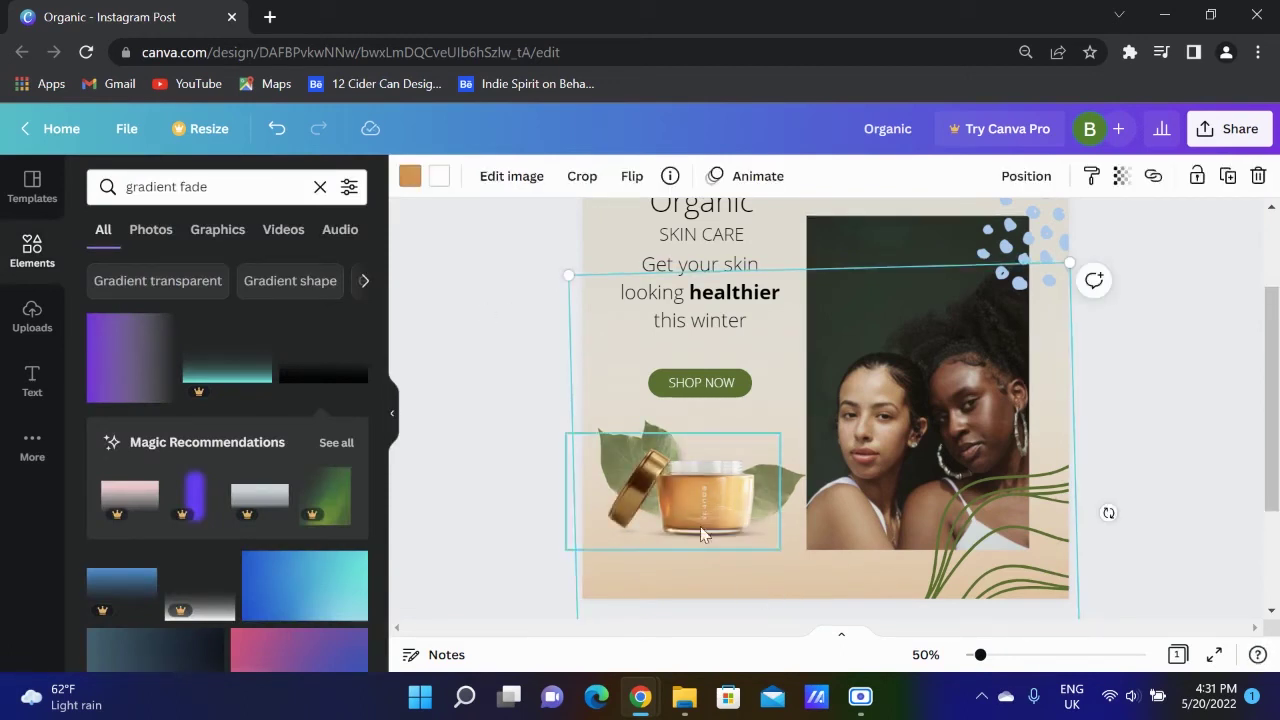
# Move the portrait photo slightly closer to the post's right edge.
pyautogui.click(520, 337)
pyautogui.scroll(-1, 1147, 380)
pyautogui.scroll(-3, 1151, 385)
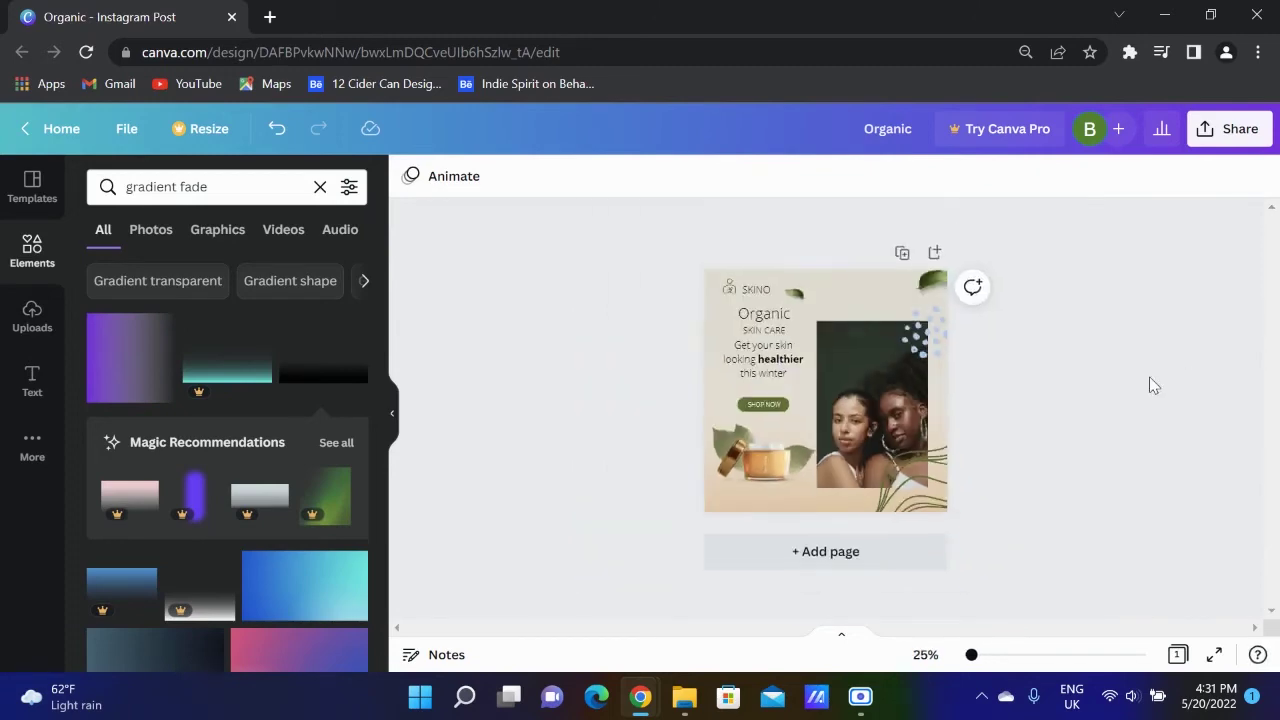
pyautogui.scroll(1, 1151, 385)
pyautogui.click(881, 411)
pyautogui.moveTo(880, 408); pyautogui.dragTo(891, 398)
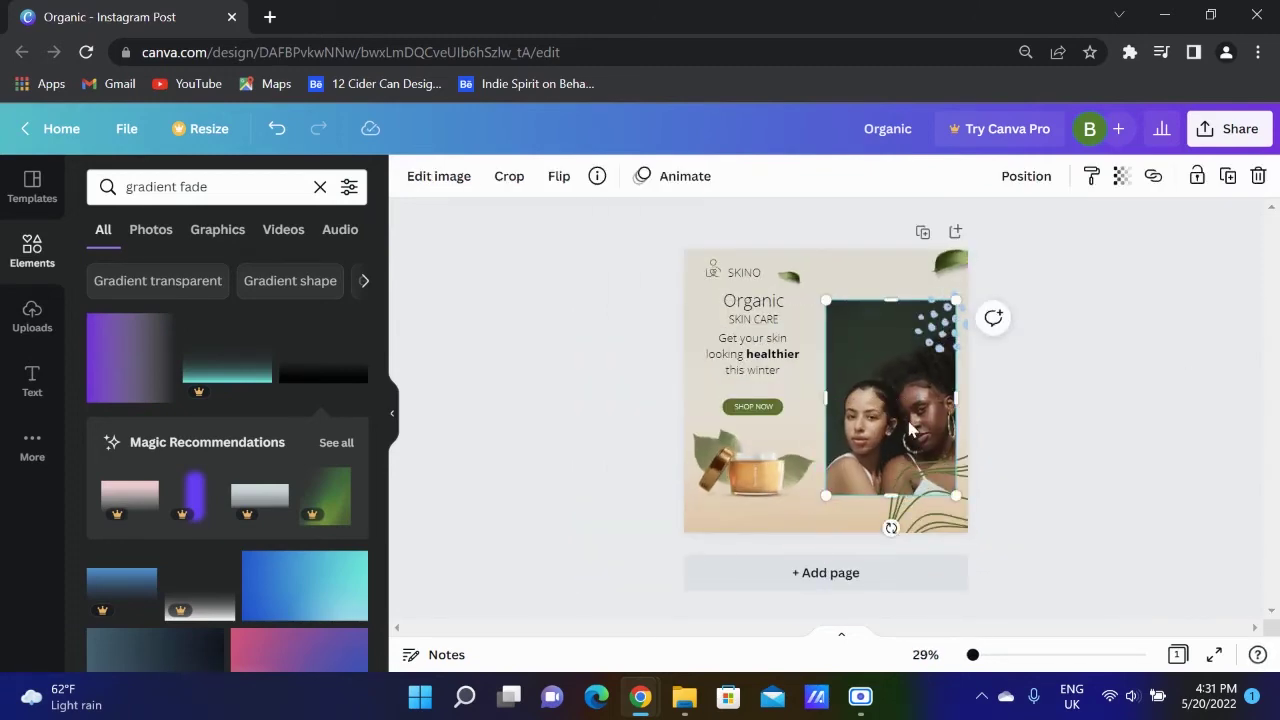
# Search the elements library for "shape".
pyautogui.moveTo(221, 196); pyautogui.dragTo(37, 202)
pyautogui.click(119, 182)
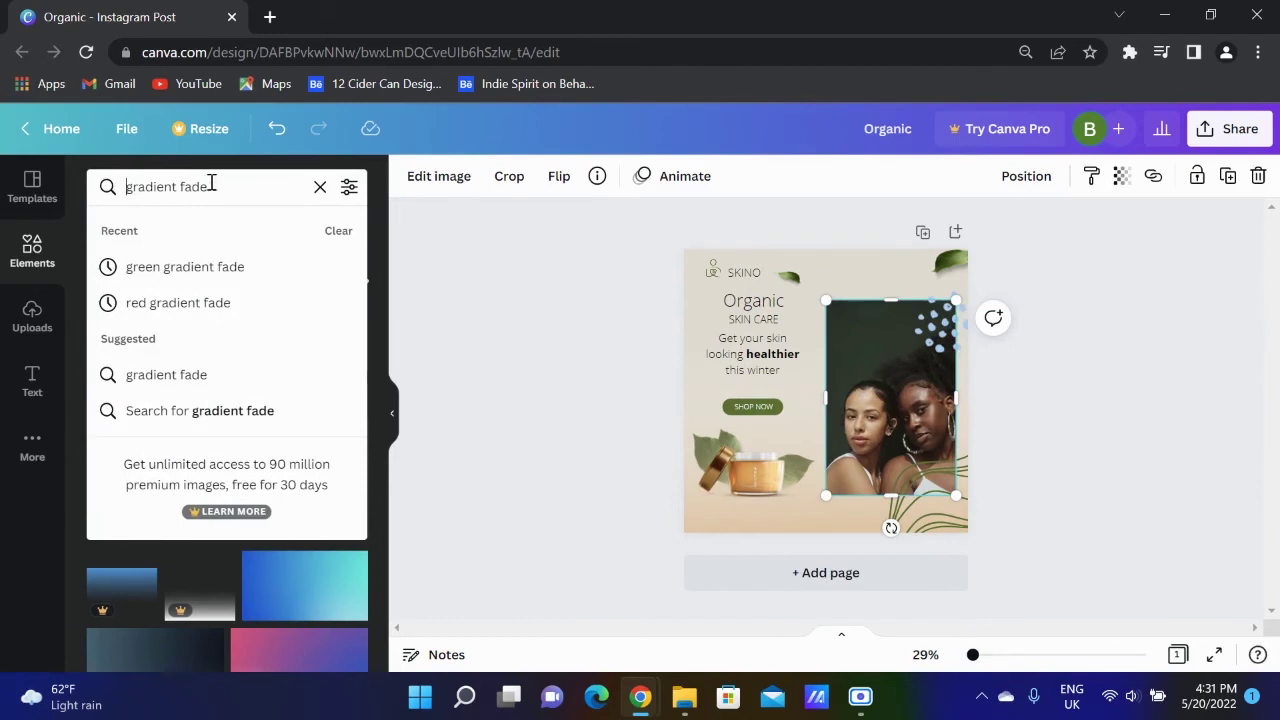
pyautogui.moveTo(211, 184); pyautogui.dragTo(117, 180)
pyautogui.write('shape')
pyautogui.press('Return')
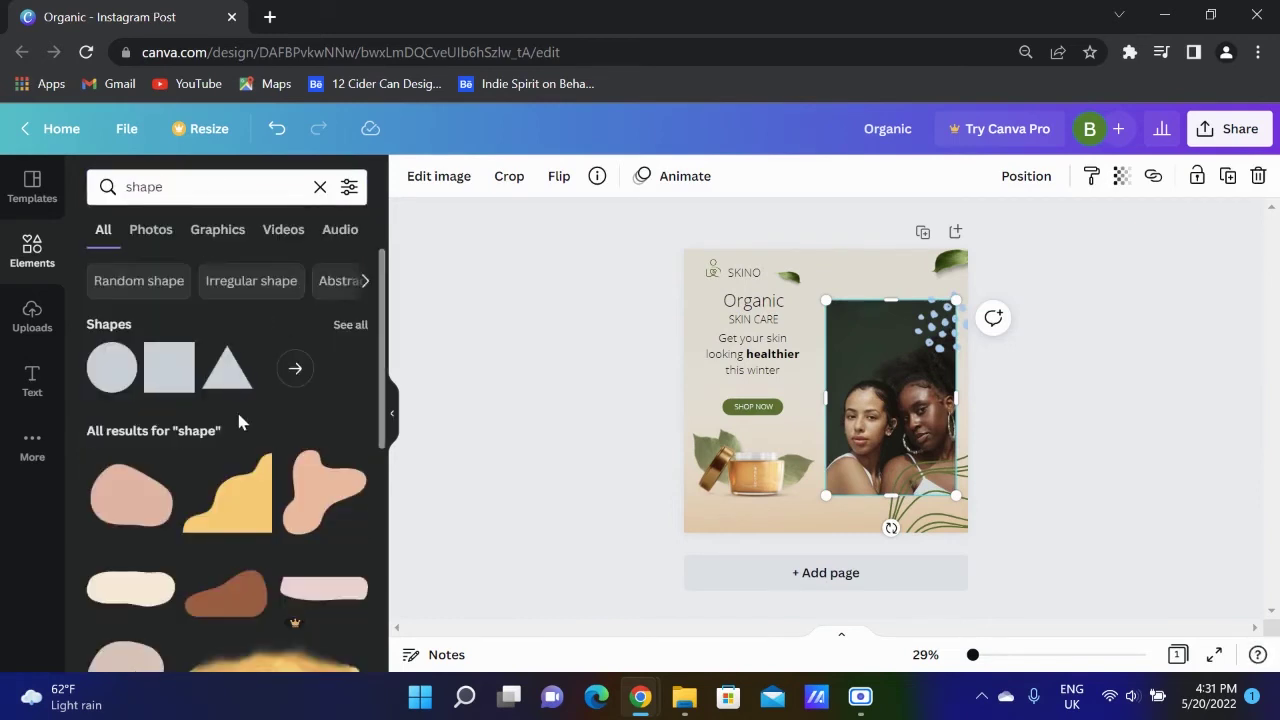
# Search the elements library for "frame" and show the full Frames collection.
pyautogui.click(110, 186)
pyautogui.write('frame')
pyautogui.press('Return')
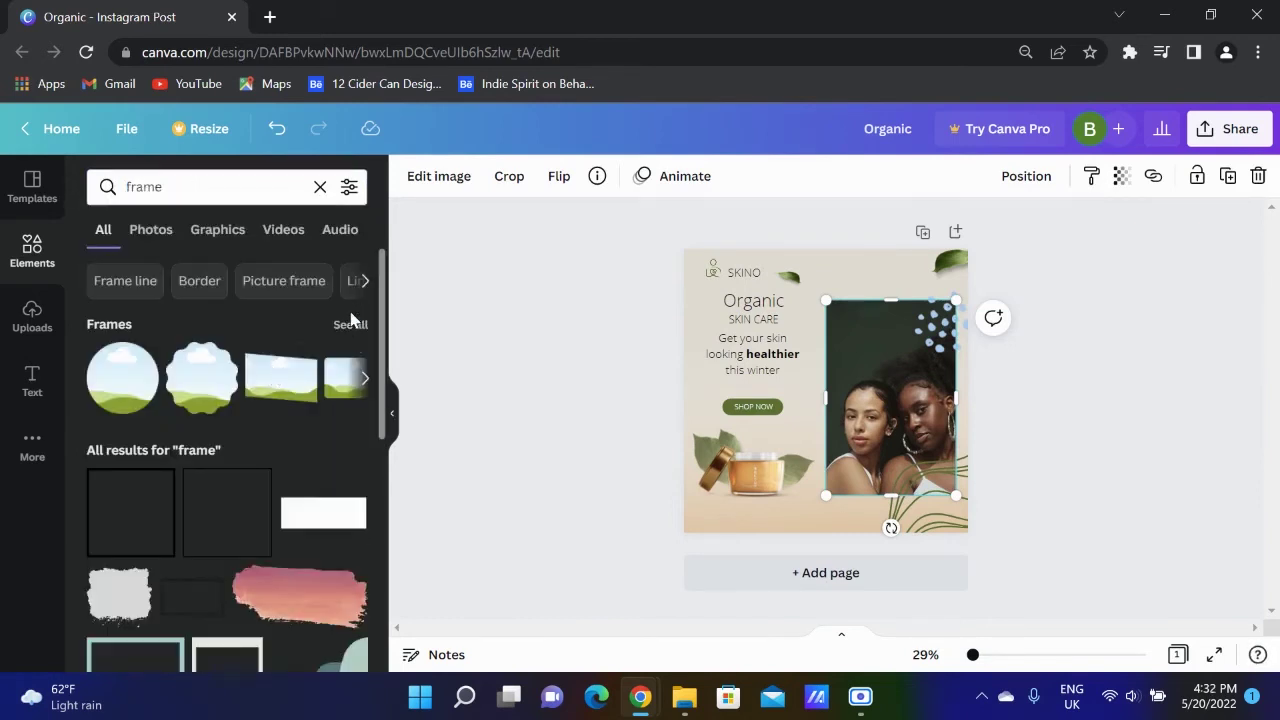
pyautogui.click(344, 322)
# Add the rounded triangular blob frame to the post, enlarge it and fill it with the portrait photo.
pyautogui.scroll(-5, 330, 400)
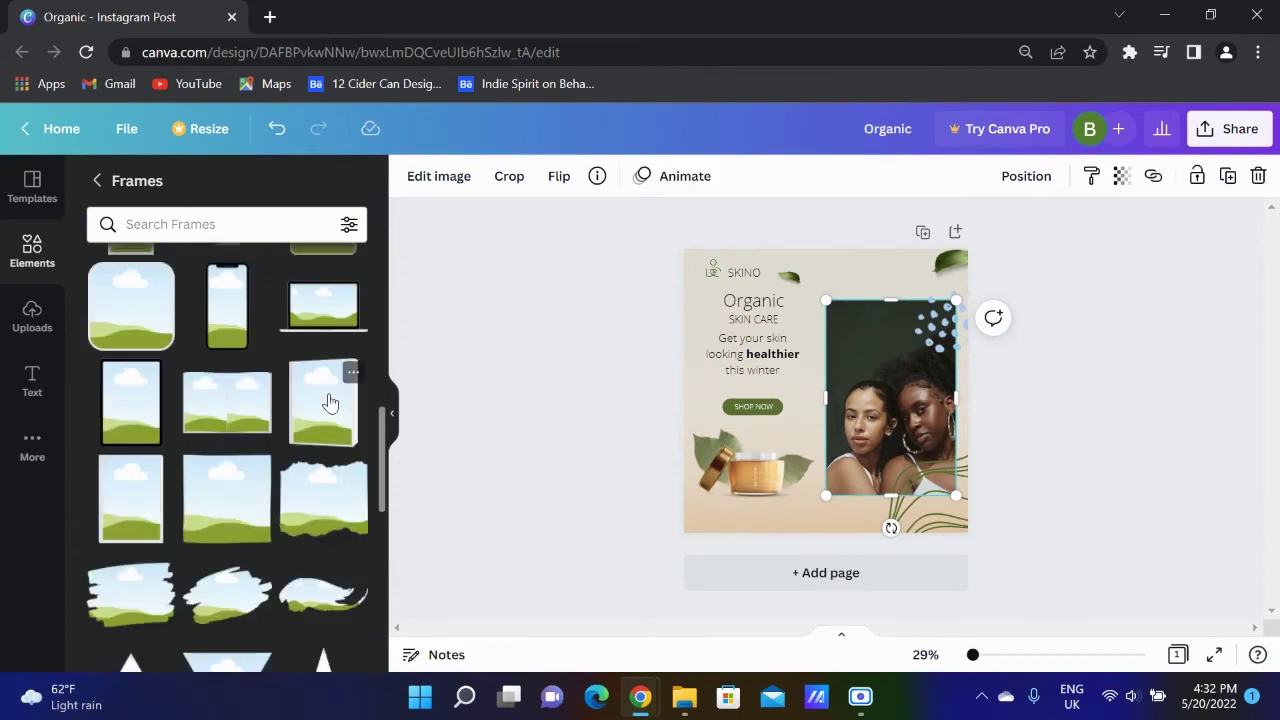
pyautogui.scroll(-10, 330, 400)
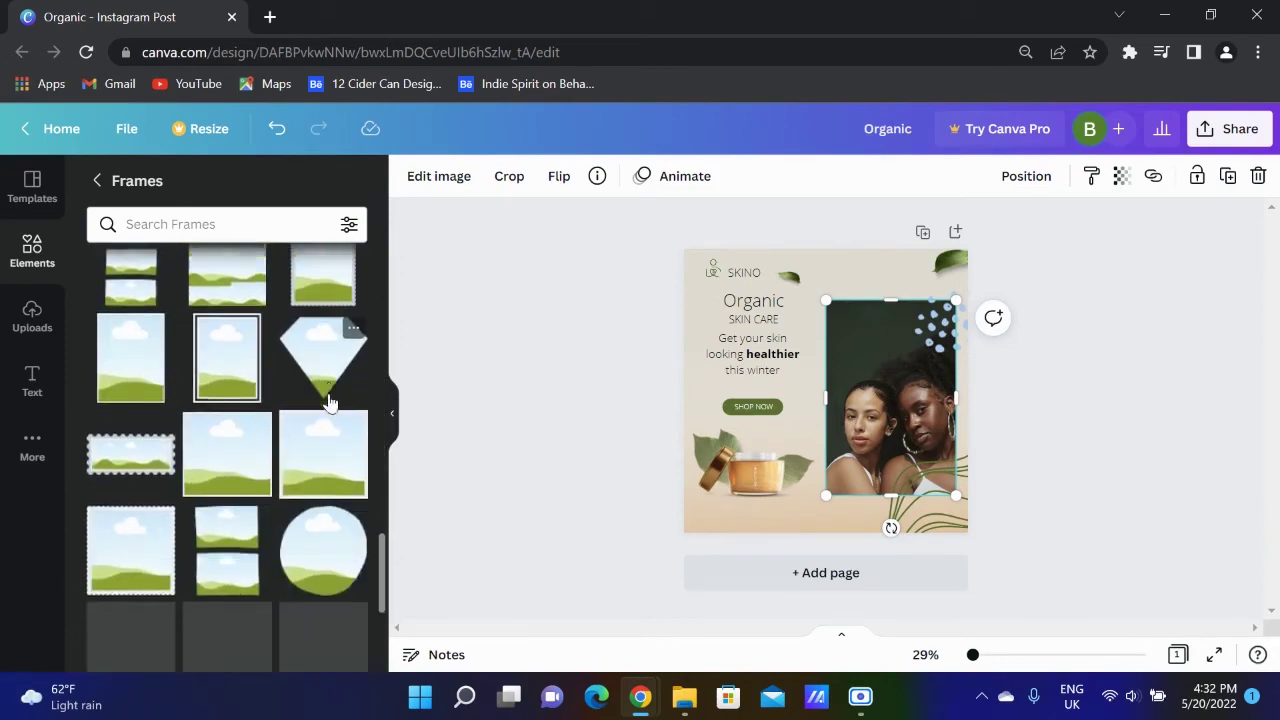
pyautogui.scroll(-10, 327, 401)
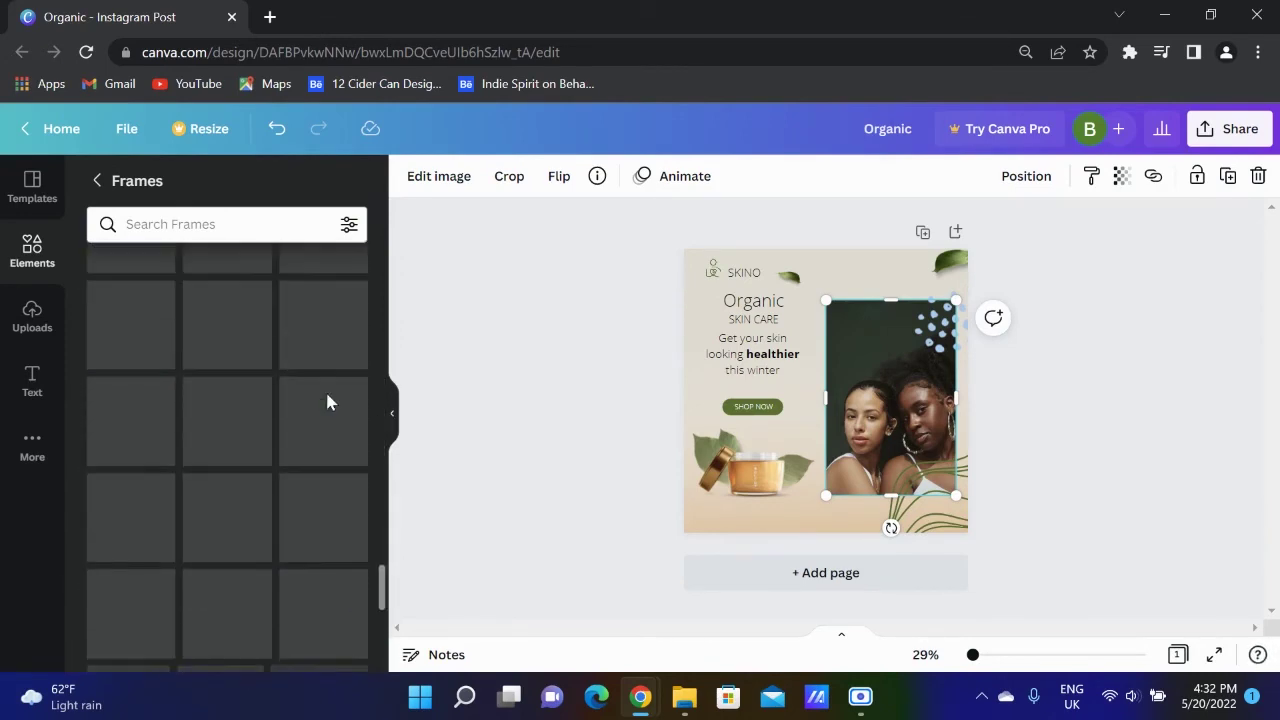
pyautogui.scroll(-10, 327, 401)
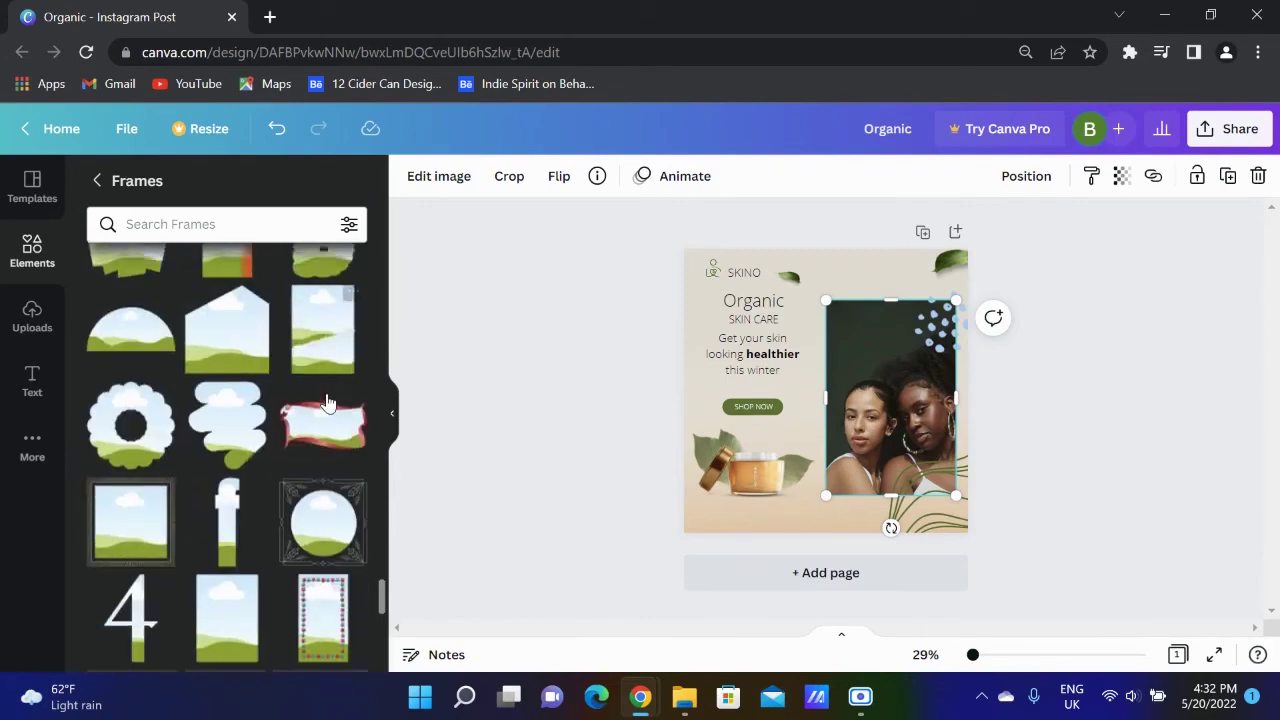
pyautogui.scroll(-10, 327, 401)
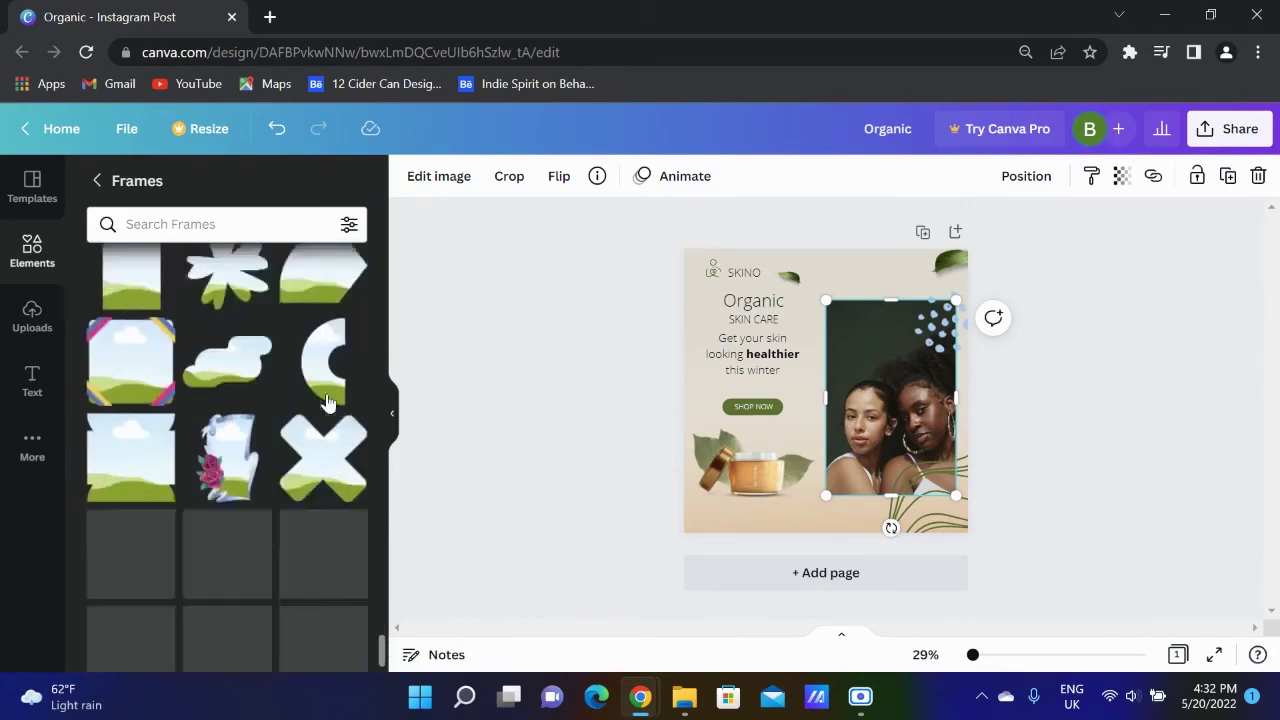
pyautogui.scroll(-2, 327, 401)
pyautogui.moveTo(229, 310); pyautogui.dragTo(838, 382)
pyautogui.moveTo(896, 323); pyautogui.dragTo(929, 291)
pyautogui.moveTo(872, 432); pyautogui.dragTo(957, 420)
# Check the portrait photo's crop inside the rounded triangular blob frame.
pyautogui.doubleClick(923, 411)
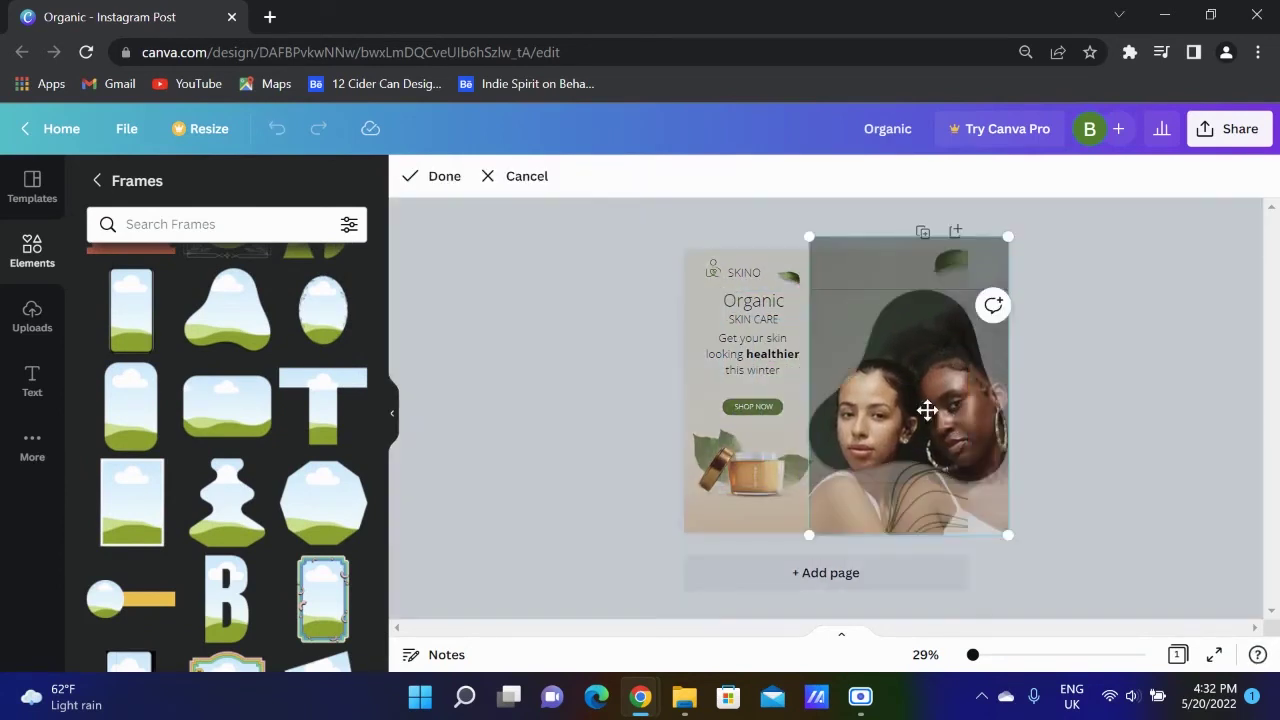
pyautogui.click(1057, 490)
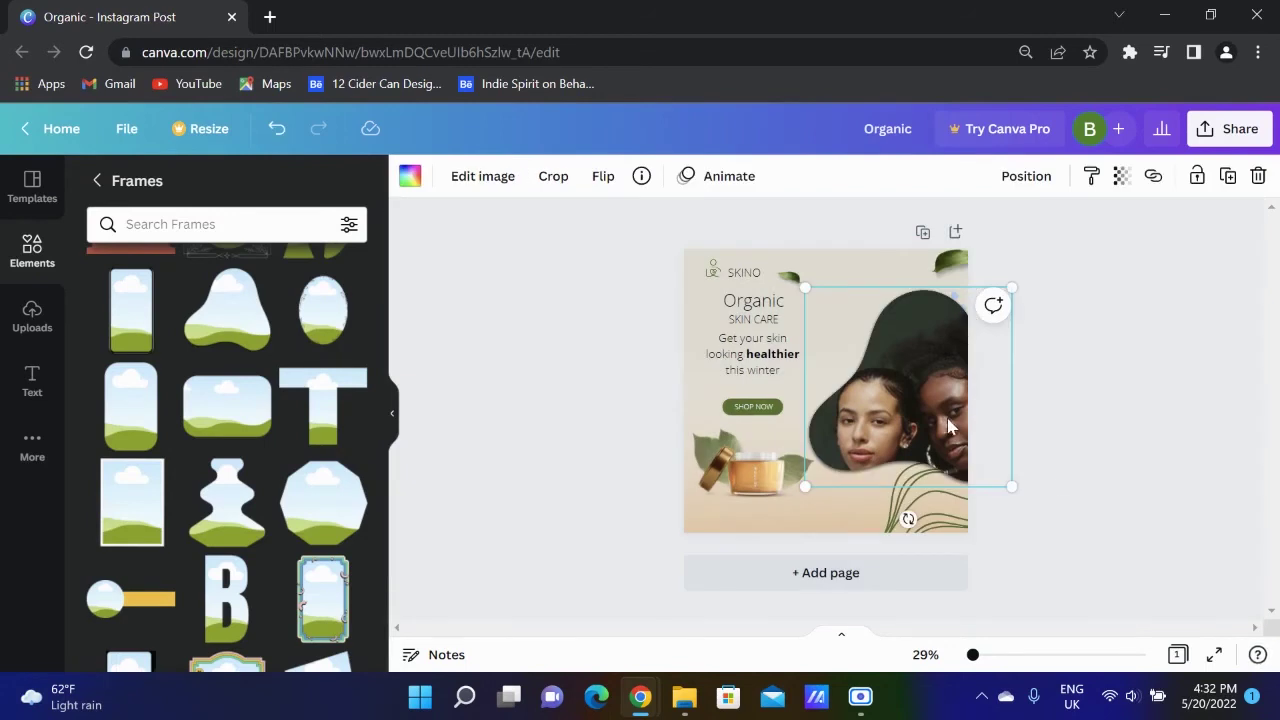
pyautogui.doubleClick(931, 403)
pyautogui.click(1134, 529)
pyautogui.click(1137, 531)
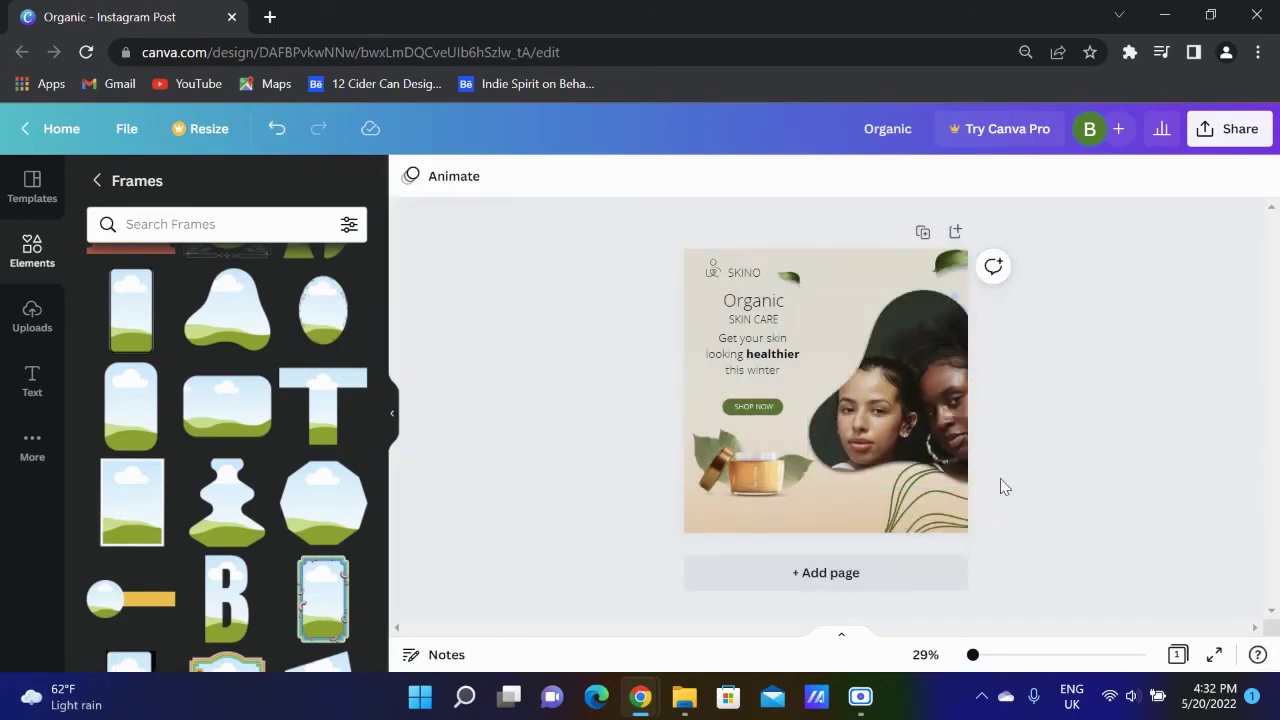
# Add the curved teardrop frame, detach the portrait photo from the blob frame and place it in the new one.
pyautogui.scroll(-10, 226, 485)
pyautogui.scroll(-3, 226, 489)
pyautogui.click(229, 430)
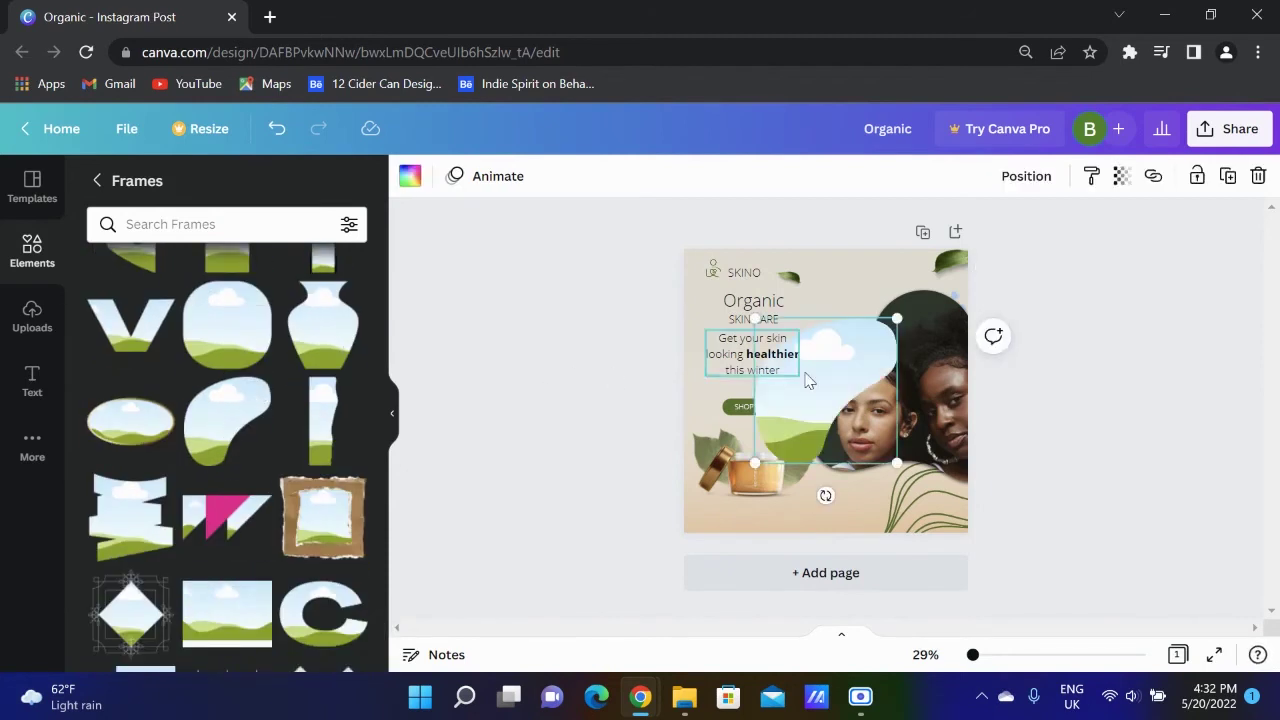
pyautogui.rightClick(930, 408)
pyautogui.click(993, 546)
pyautogui.moveTo(844, 402); pyautogui.dragTo(810, 394)
# Delete the emptied blob frame and move the teardrop frame to the post's right edge.
pyautogui.click(932, 440)
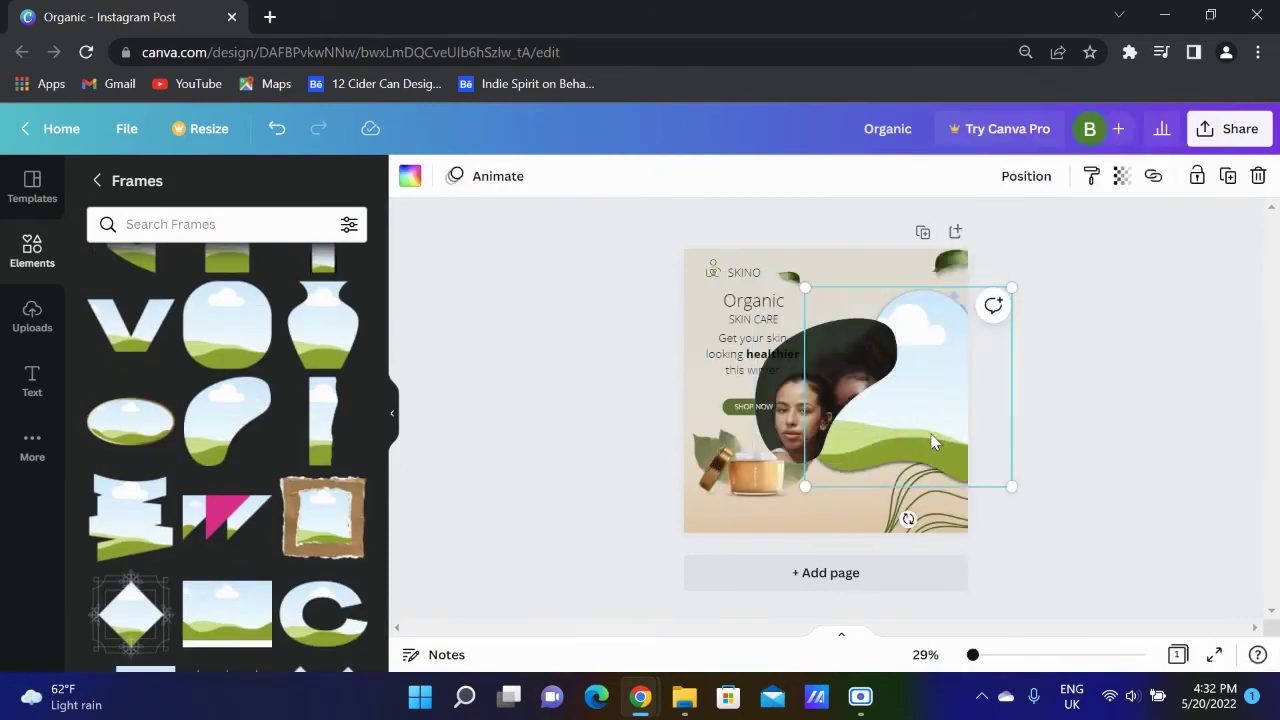
pyautogui.moveTo(932, 443); pyautogui.dragTo(932, 443)
pyautogui.moveTo(837, 383); pyautogui.dragTo(942, 383)
# Add the tall wavy blob frame, detach the portrait photo from the teardrop frame and place it in the new one.
pyautogui.scroll(-10, 254, 508)
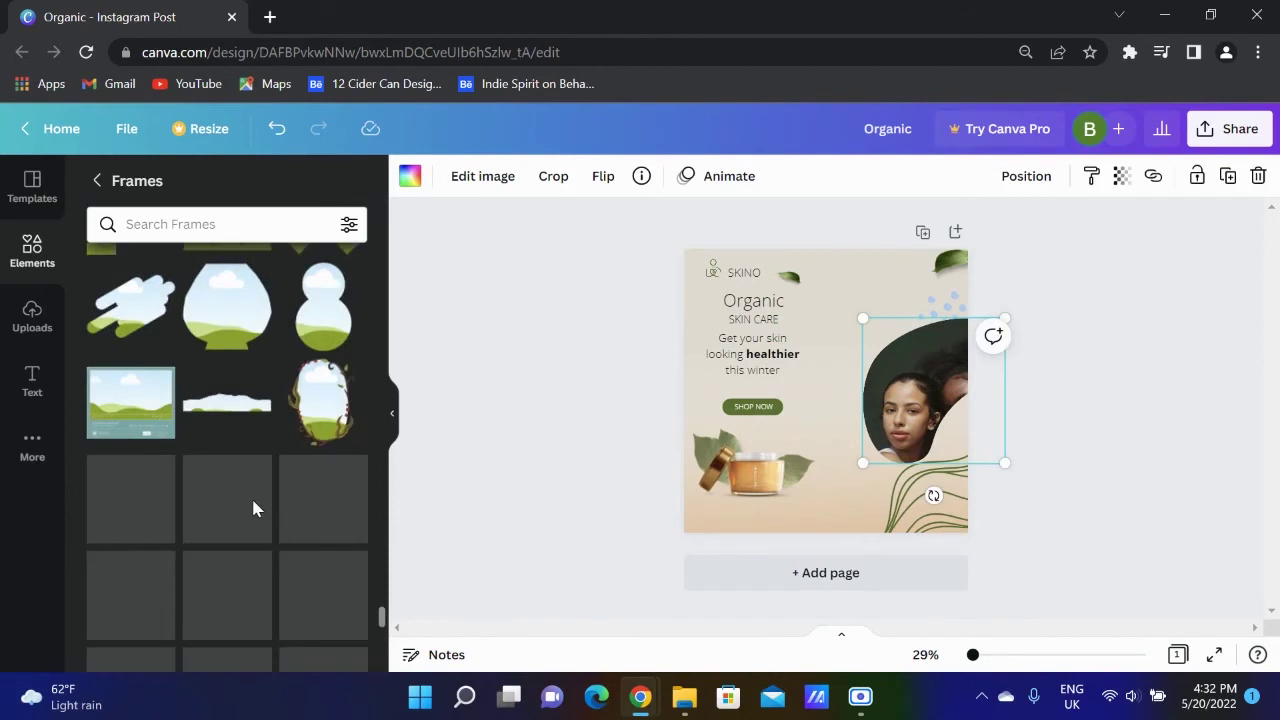
pyautogui.scroll(-10, 254, 508)
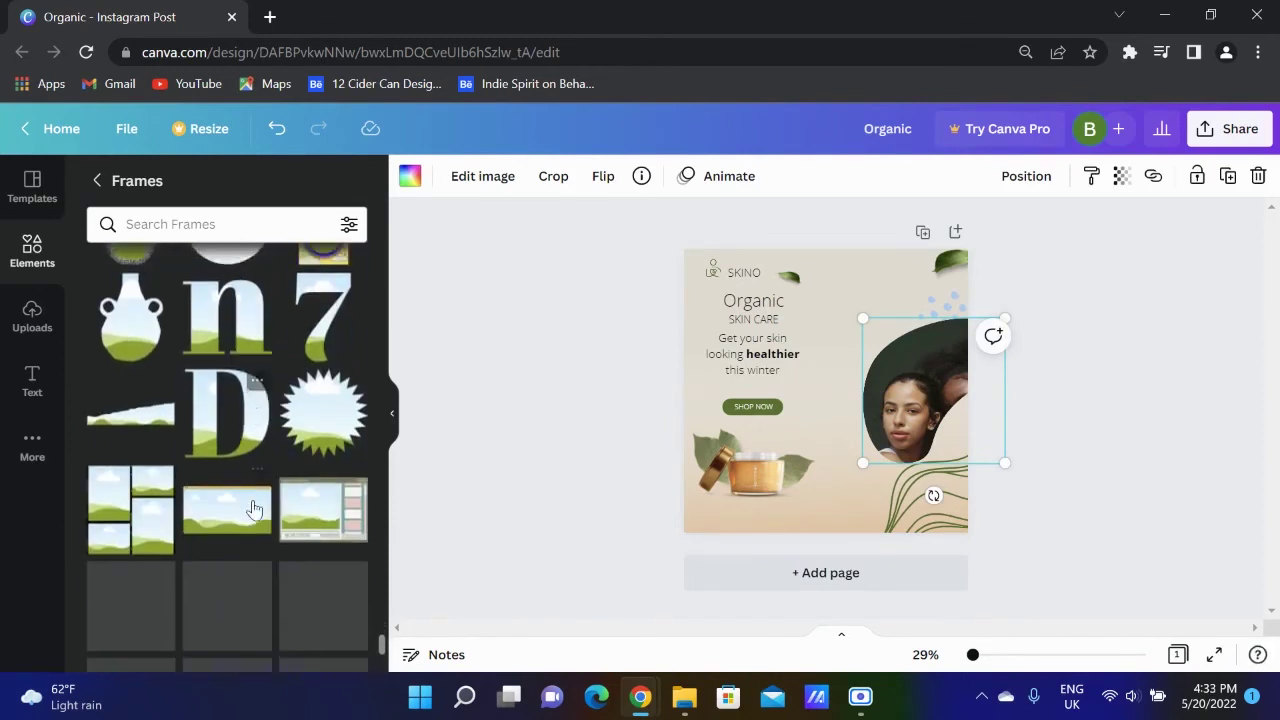
pyautogui.scroll(-10, 253, 508)
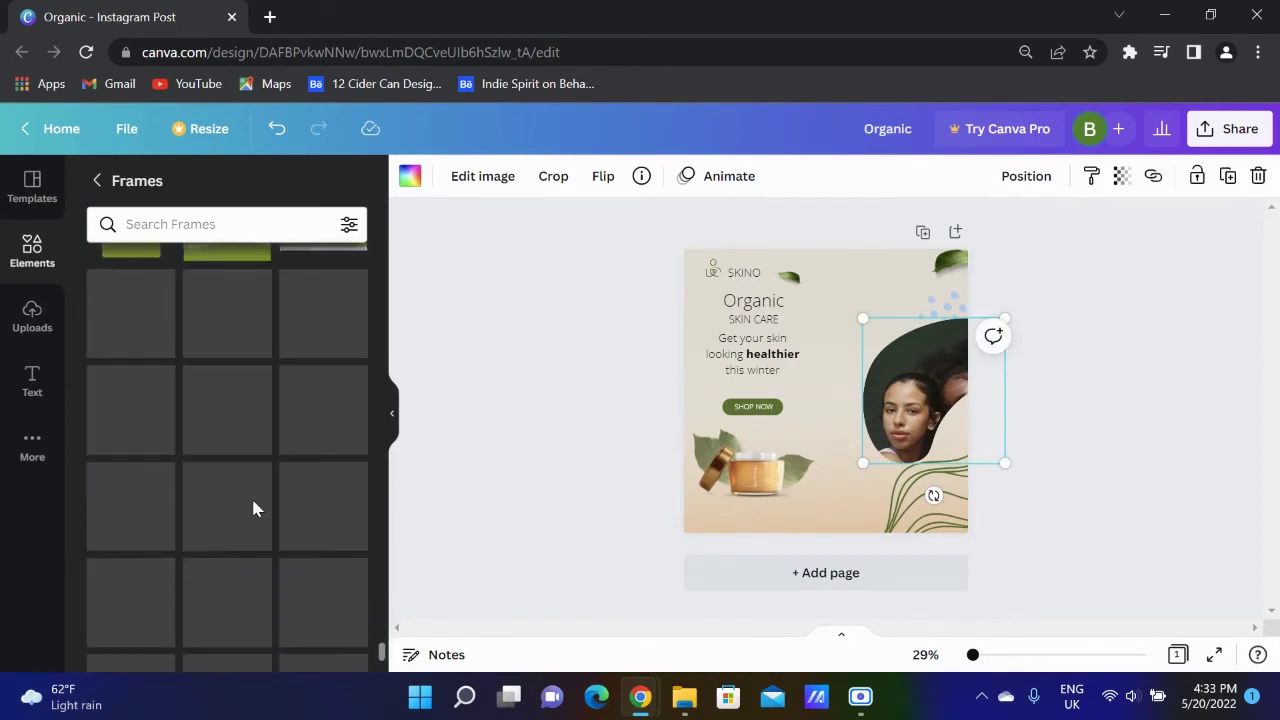
pyautogui.scroll(-10, 253, 508)
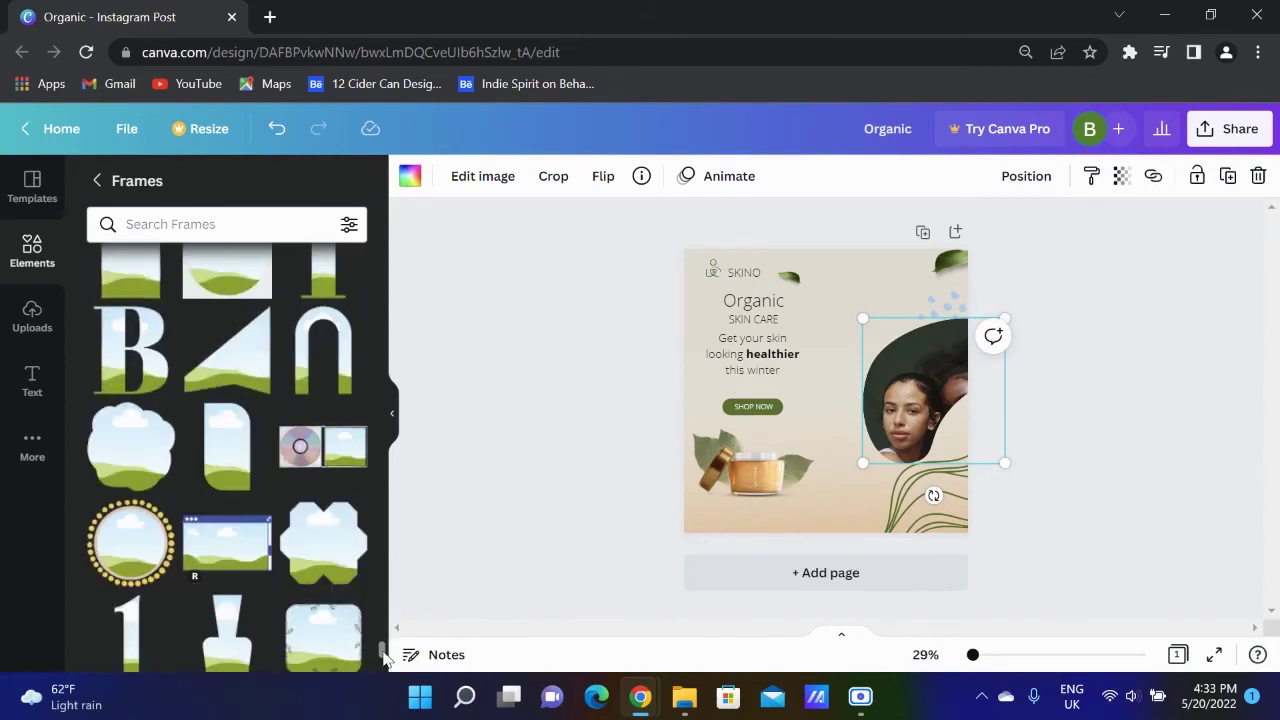
pyautogui.moveTo(381, 651); pyautogui.dragTo(380, 659)
pyautogui.scroll(-1, 229, 486)
pyautogui.click(220, 505)
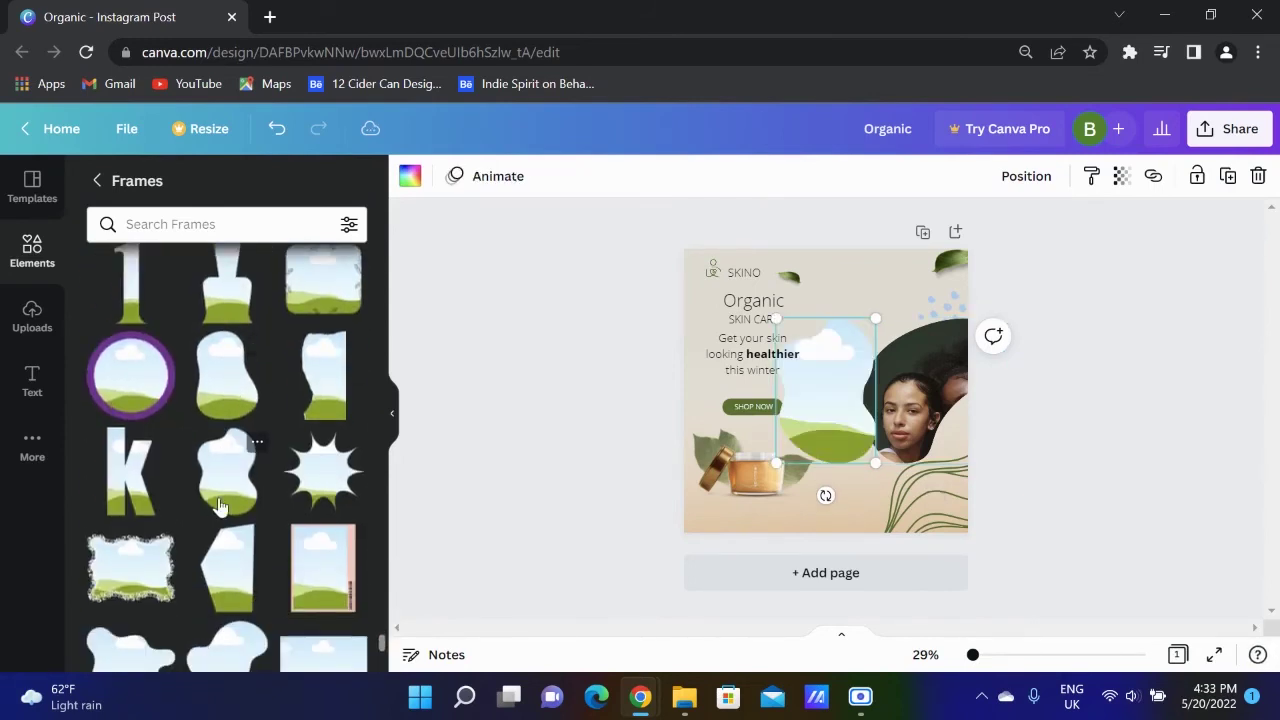
pyautogui.rightClick(907, 415)
pyautogui.click(992, 591)
pyautogui.moveTo(854, 391); pyautogui.dragTo(810, 398)
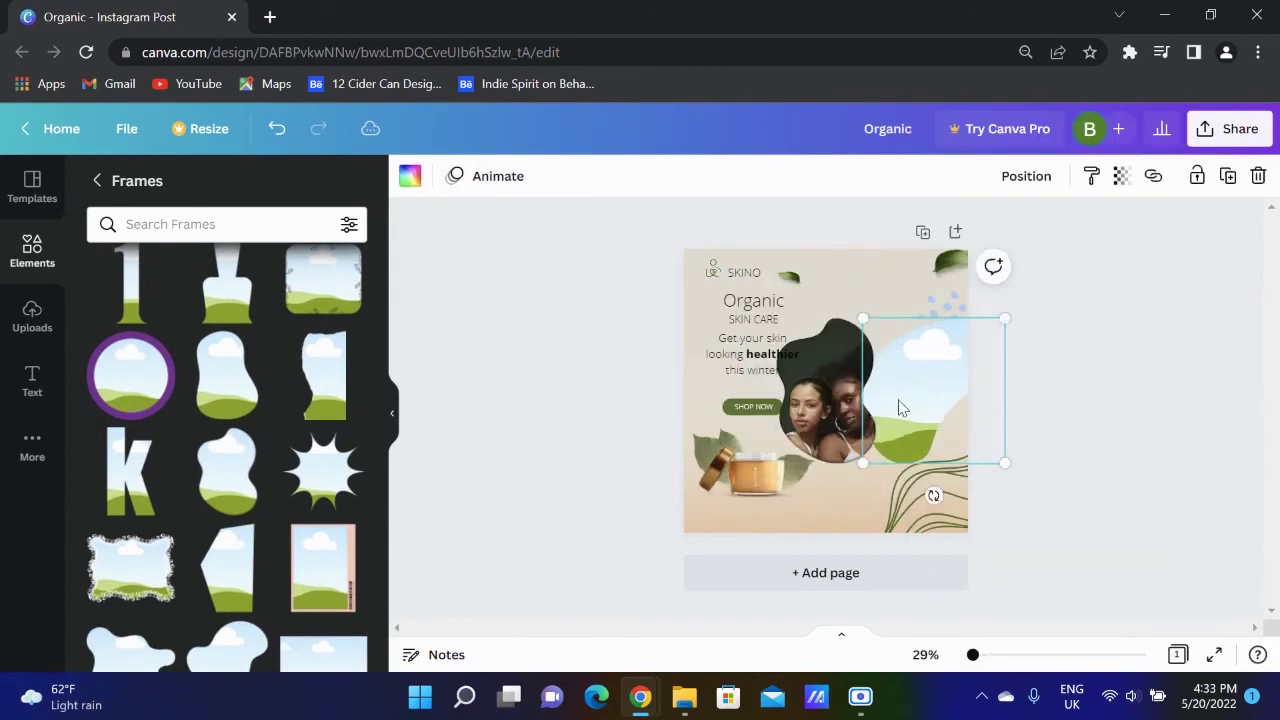
# Delete the emptied teardrop frame and enlarge the wavy framed portrait to cover the post's right side.
pyautogui.click(899, 404)
pyautogui.press('Delete')
pyautogui.click(864, 420)
pyautogui.moveTo(875, 318); pyautogui.dragTo(905, 278)
pyautogui.moveTo(823, 416); pyautogui.dragTo(906, 420)
pyautogui.moveTo(969, 294); pyautogui.dragTo(1005, 261)
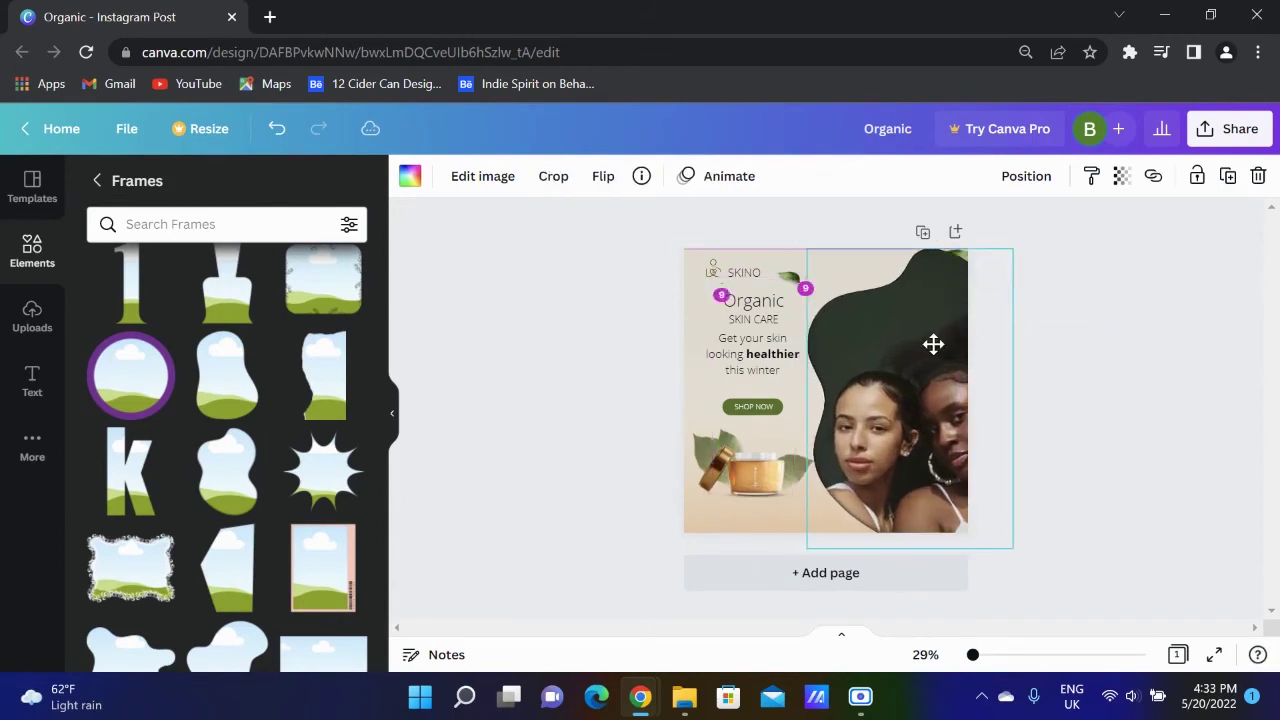
# Reposition the portrait photo inside the wavy blob frame.
pyautogui.doubleClick(898, 373)
pyautogui.moveTo(898, 373); pyautogui.dragTo(858, 370)
pyautogui.click(1040, 378)
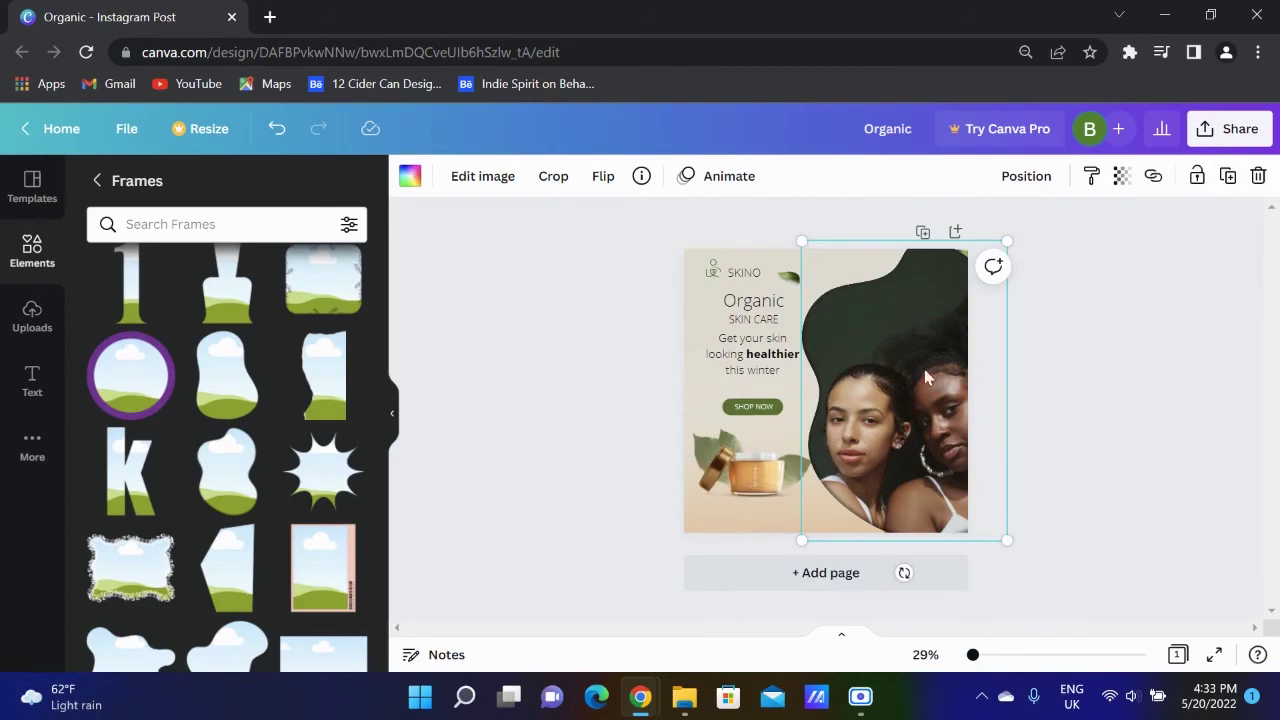
# Nudge the framed portrait up and to the right and send it behind the leaf, dots and wavy lines.
pyautogui.click(1081, 407)
pyautogui.scroll(2, 1081, 407)
pyautogui.scroll(-2, 1081, 407)
pyautogui.moveTo(925, 477); pyautogui.dragTo(932, 460)
pyautogui.hotkey('ctrl', '[')
pyautogui.hotkey('ctrl', '[')
pyautogui.hotkey('ctrl', '[')
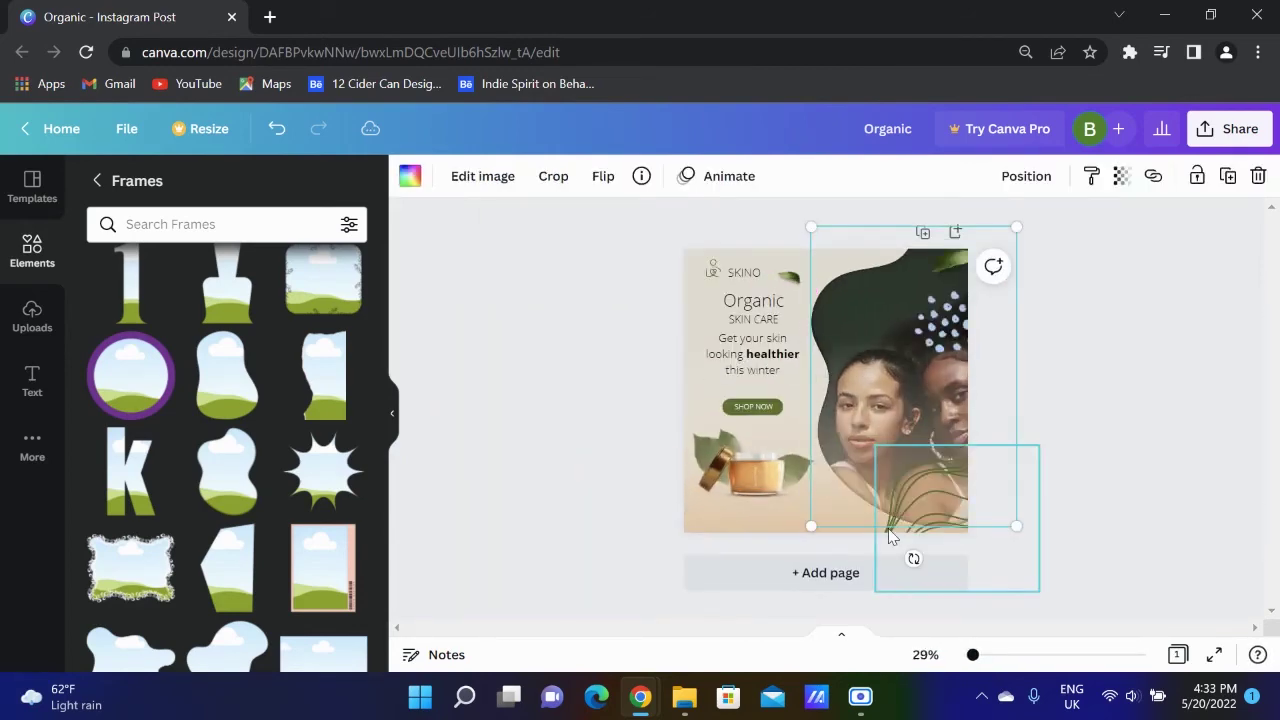
# Recolour the wavy lines in the post's lower corner with the leaf photo's muted light green.
pyautogui.click(942, 492)
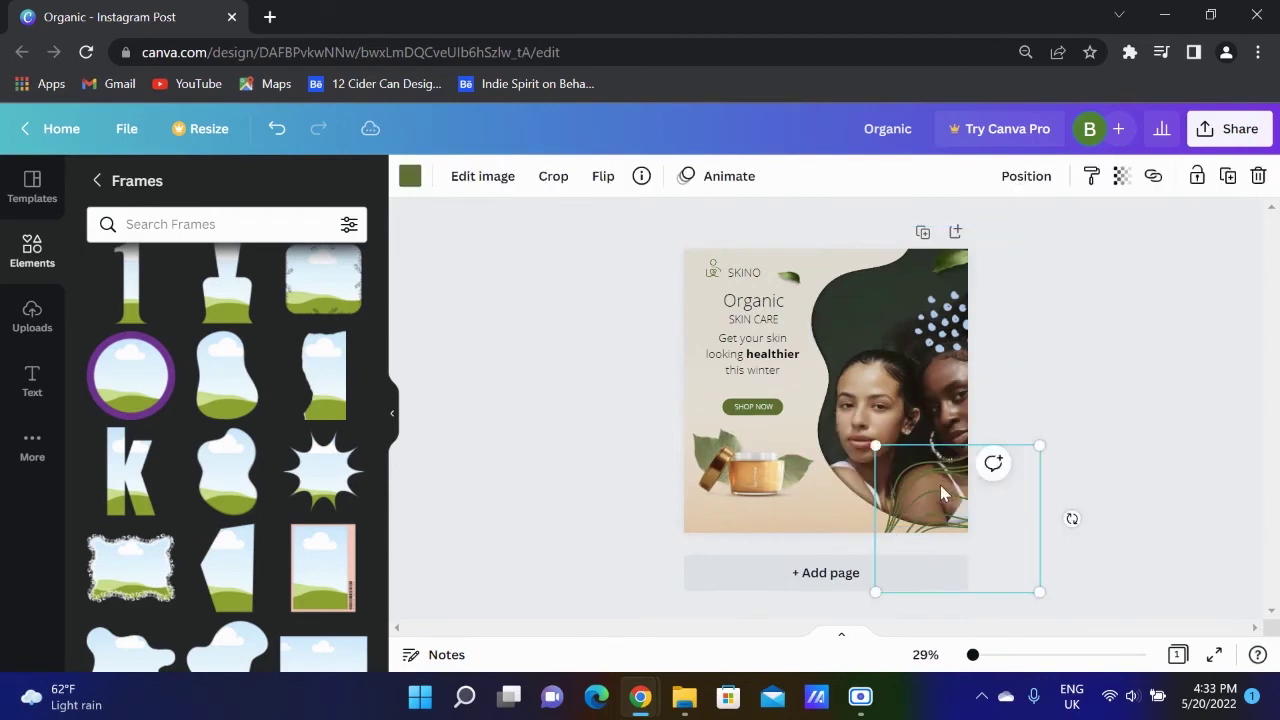
pyautogui.click(410, 175)
pyautogui.click(299, 270)
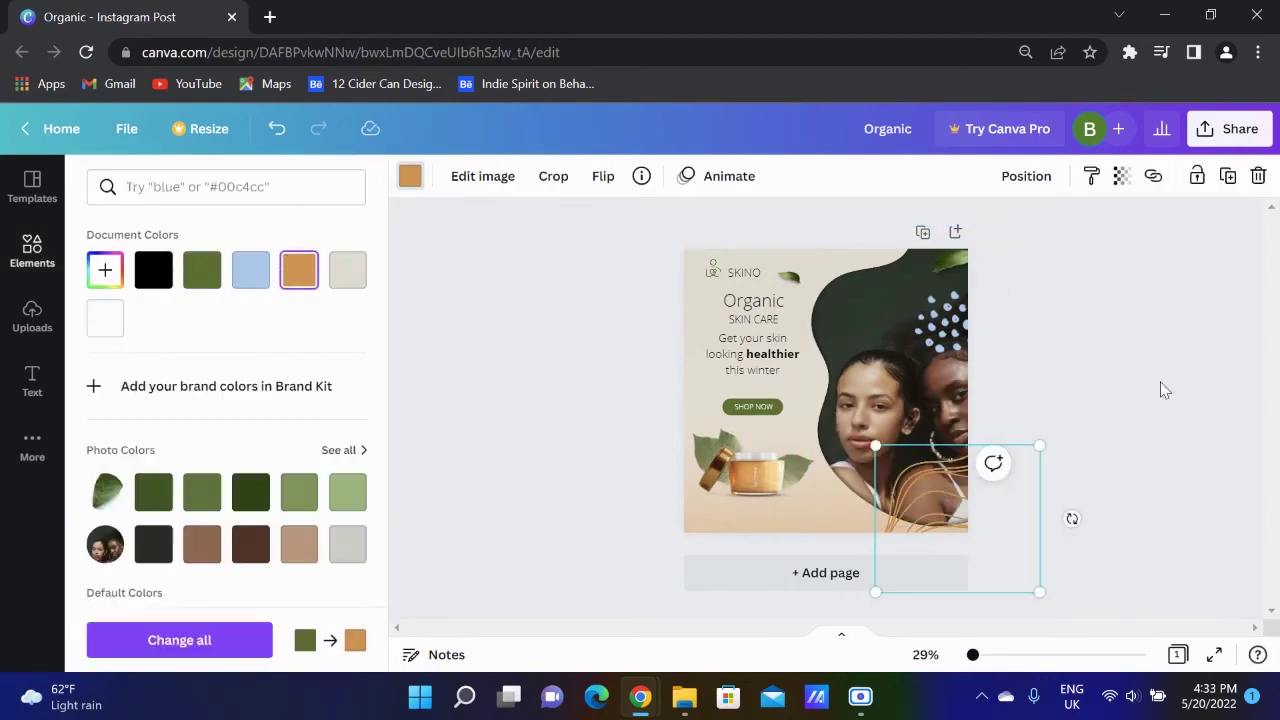
pyautogui.click(299, 544)
pyautogui.click(250, 544)
pyautogui.click(202, 544)
pyautogui.click(153, 544)
pyautogui.click(202, 491)
pyautogui.click(300, 500)
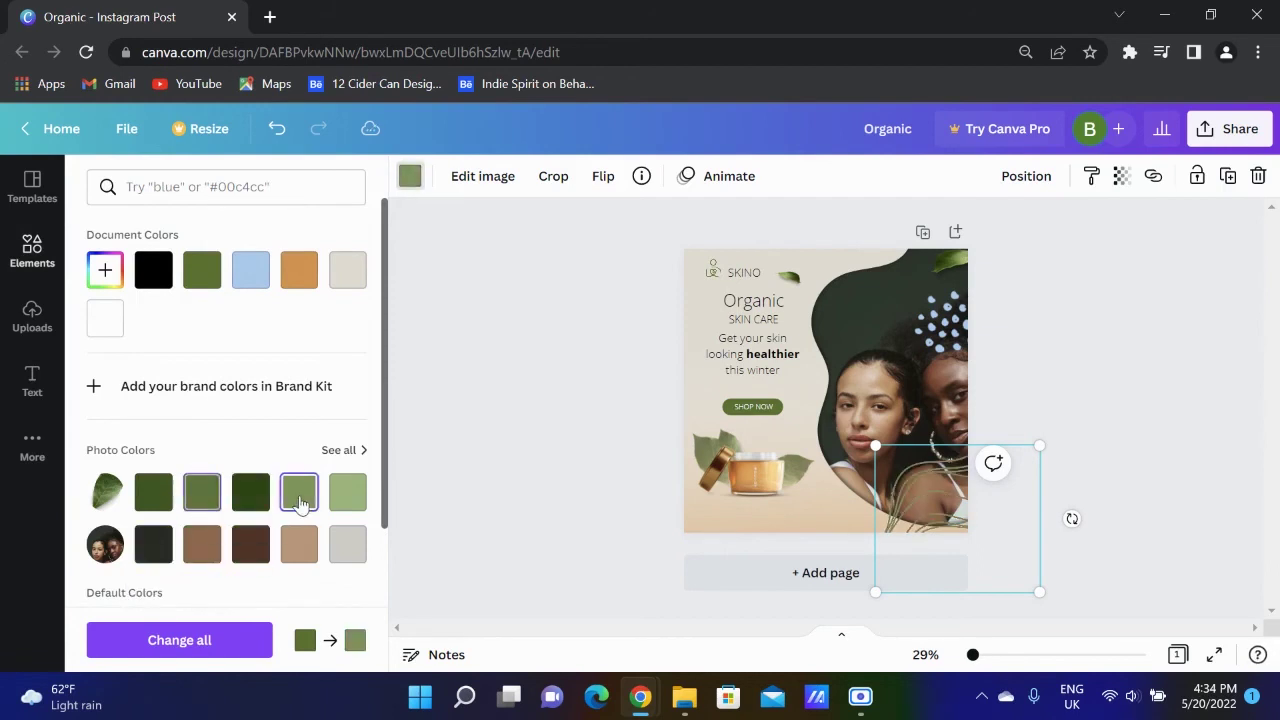
pyautogui.click(1076, 437)
# Move the blue dots into the post's upper right corner and delete the leaf there.
pyautogui.click(962, 326)
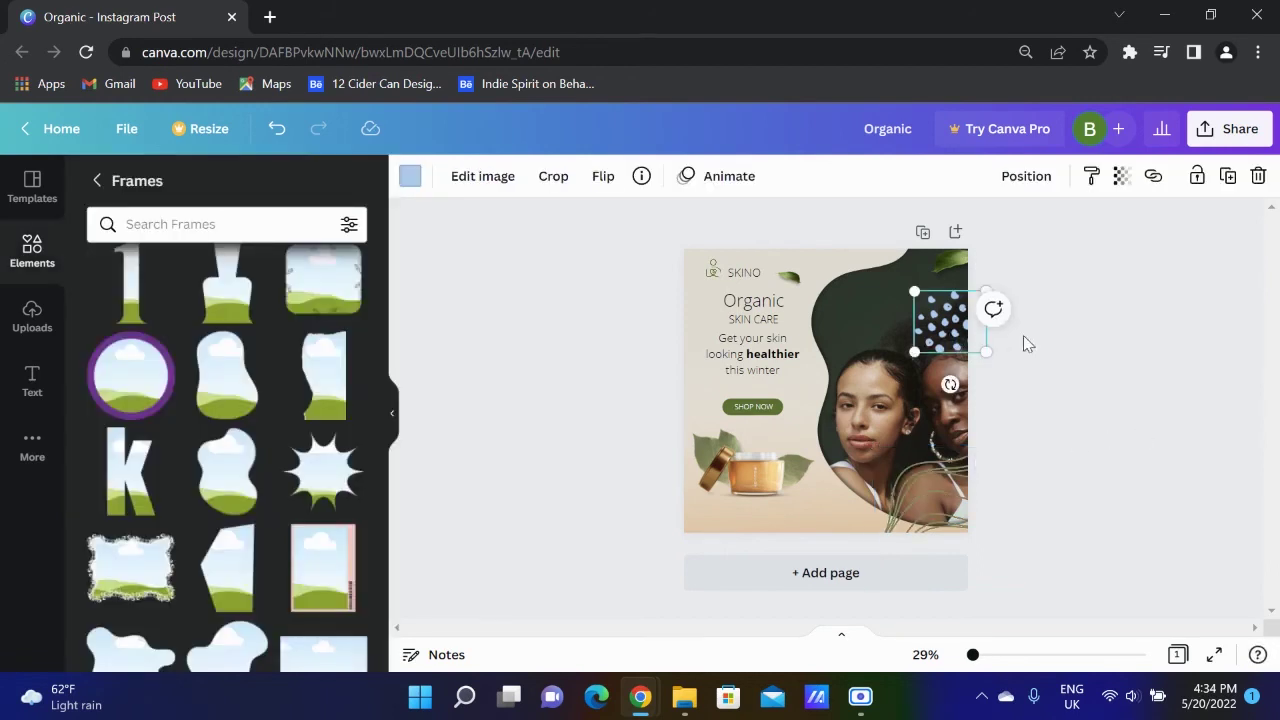
pyautogui.moveTo(958, 264); pyautogui.dragTo(880, 256)
pyautogui.click(935, 318)
pyautogui.moveTo(935, 318); pyautogui.dragTo(1015, 280)
pyautogui.click(880, 257)
pyautogui.press('Delete')
pyautogui.click(940, 281)
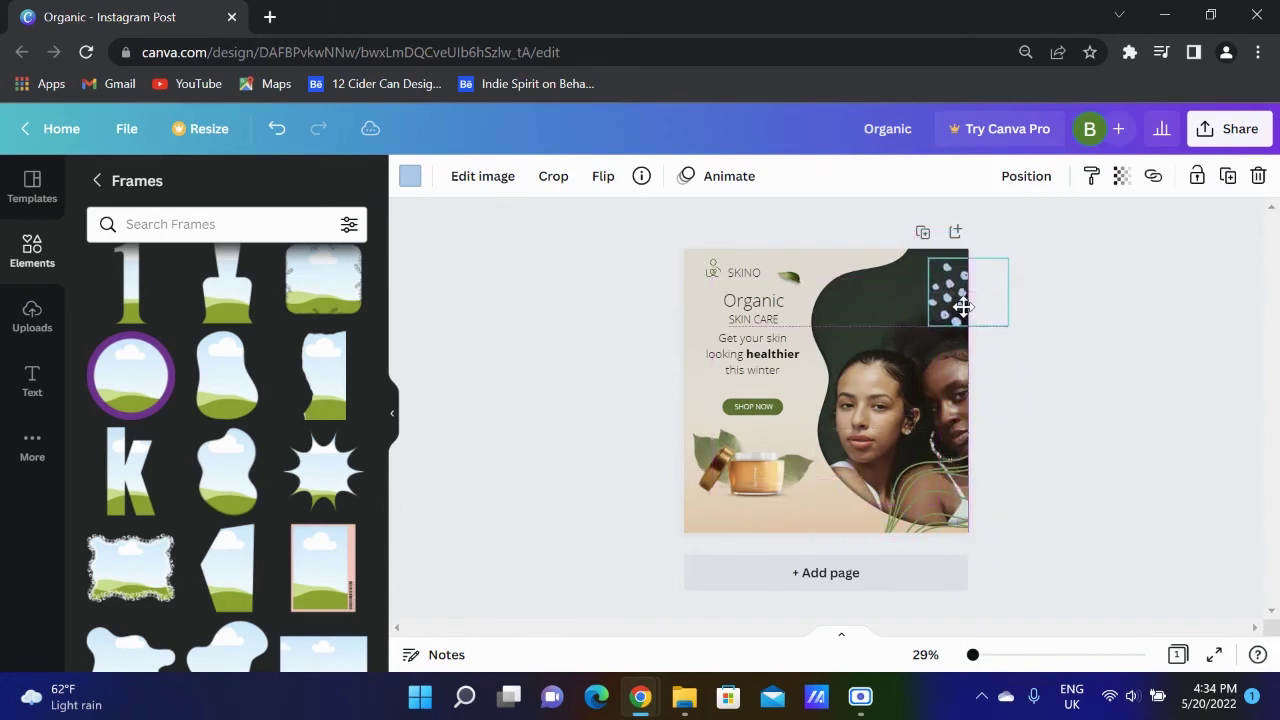
# Move the wavy lines to the post's upper right corner, rotate them over the dots and duplicate them.
pyautogui.click(943, 463)
pyautogui.moveTo(943, 463); pyautogui.dragTo(929, 257)
pyautogui.moveTo(952, 410); pyautogui.dragTo(1278, 300)
pyautogui.moveTo(954, 304); pyautogui.dragTo(1014, 296)
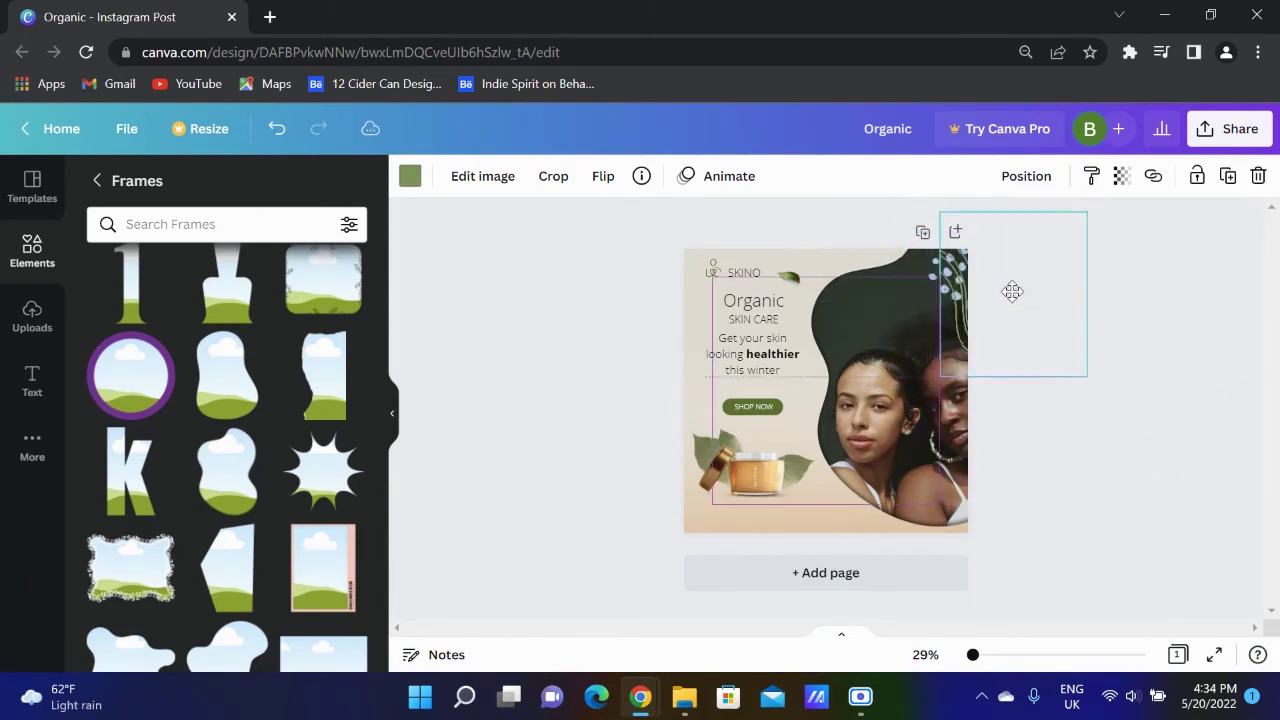
pyautogui.hotkey('ctrl', 'd')
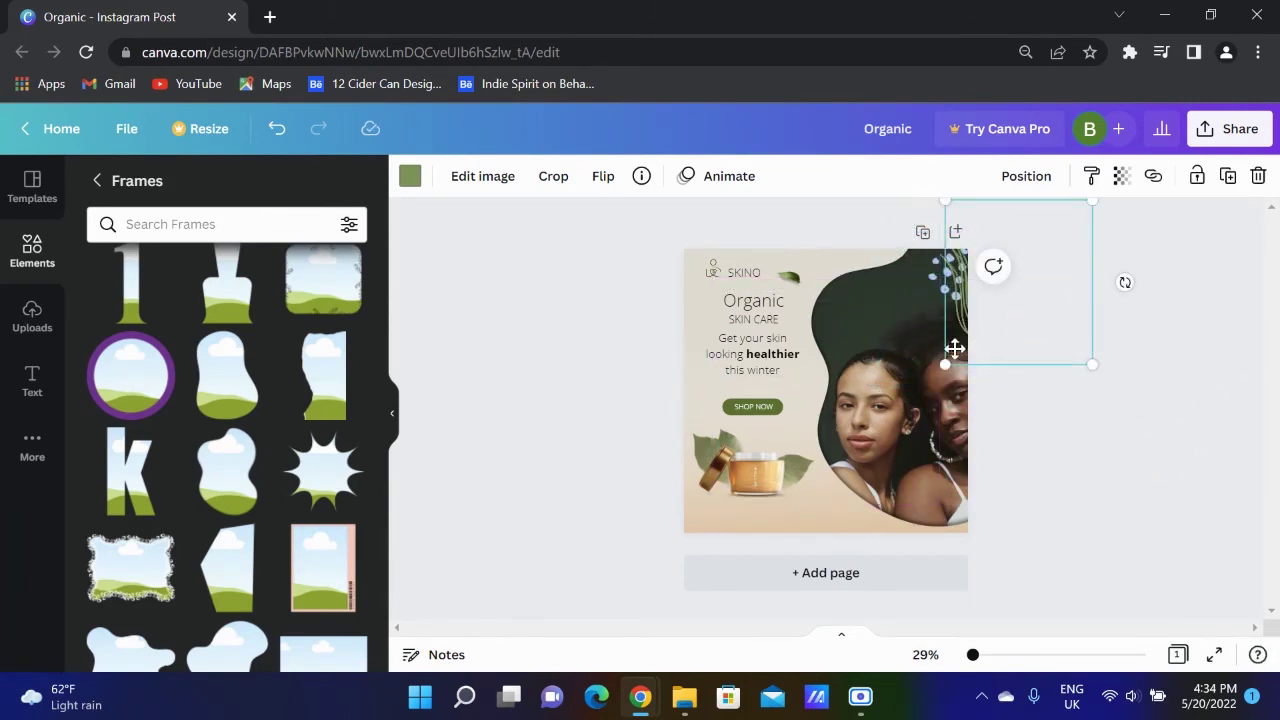
# Place the duplicated wavy lines in the post's lower right corner and rotate them to sweep over the portrait.
pyautogui.moveTo(962, 308); pyautogui.dragTo(902, 558)
pyautogui.moveTo(1067, 528); pyautogui.dragTo(942, 633)
pyautogui.moveTo(935, 500); pyautogui.dragTo(921, 479)
pyautogui.moveTo(917, 610); pyautogui.dragTo(993, 628)
pyautogui.moveTo(928, 478); pyautogui.dragTo(966, 473)
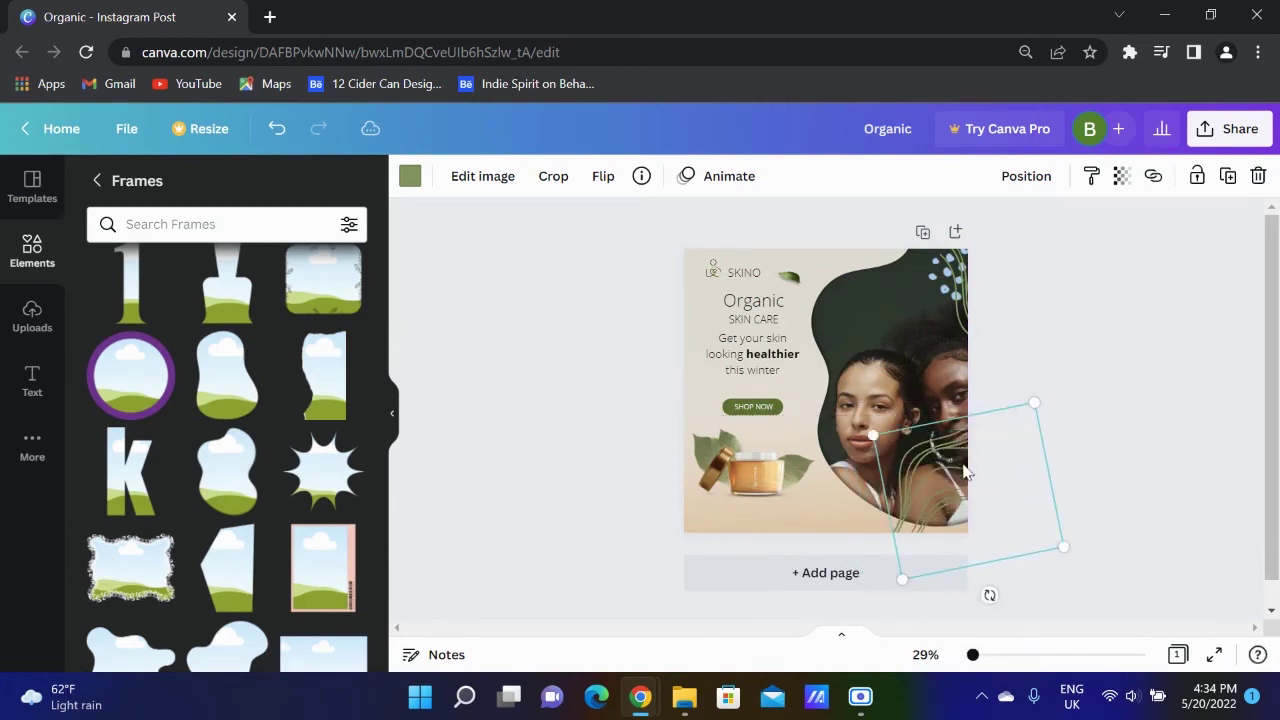
pyautogui.moveTo(985, 595)
pyautogui.mouseDown()
pyautogui.moveTo(963, 611)
pyautogui.moveTo(979, 594)
pyautogui.mouseUp()
pyautogui.moveTo(936, 478); pyautogui.dragTo(920, 504)
# Delete the wavy lines in the post's upper right corner.
pyautogui.click(1076, 352)
pyautogui.click(962, 341)
pyautogui.press('Delete')
# Enlarge the dots in the upper right corner and recolour them with the document's orange-brown.
pyautogui.click(961, 286)
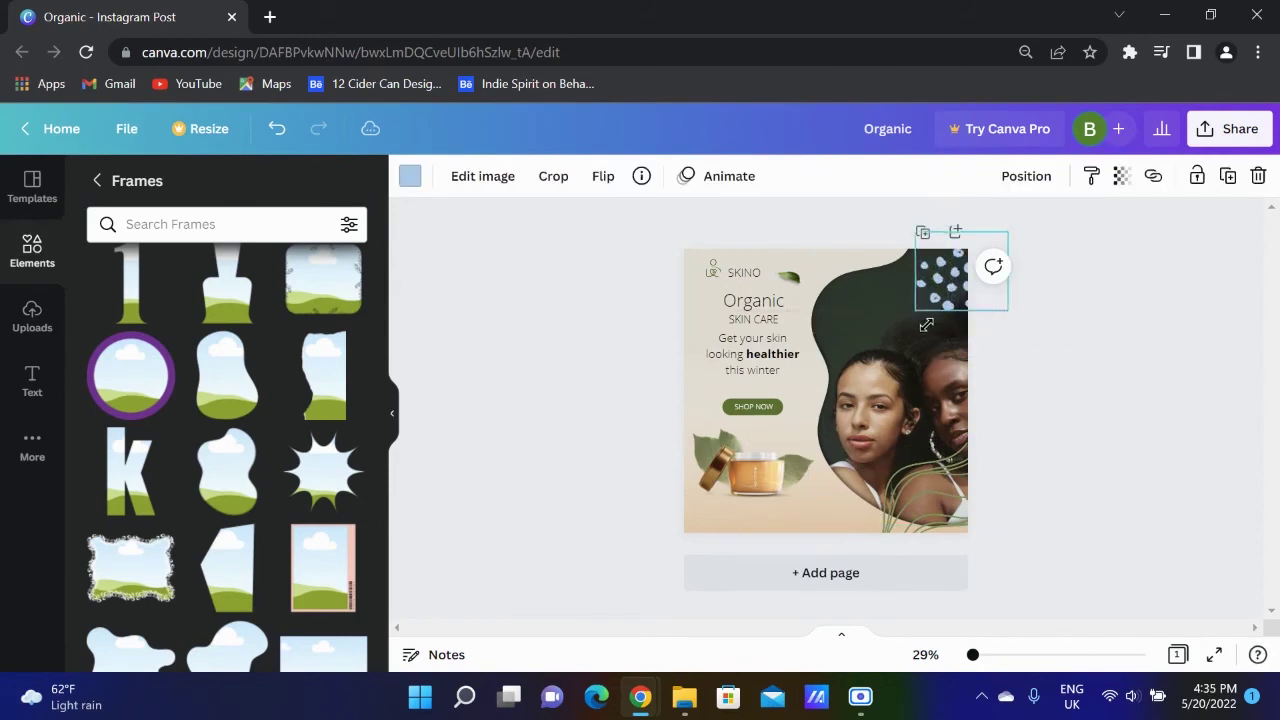
pyautogui.click(409, 178)
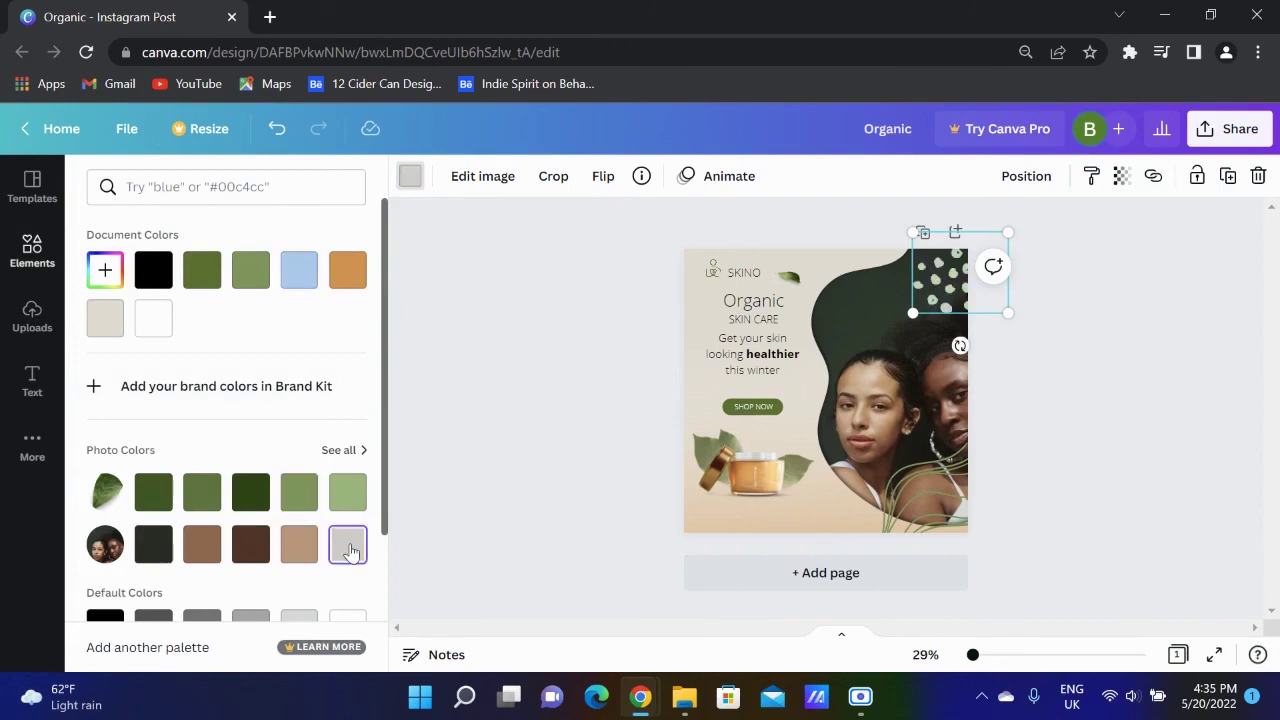
pyautogui.click(347, 272)
pyautogui.click(1165, 402)
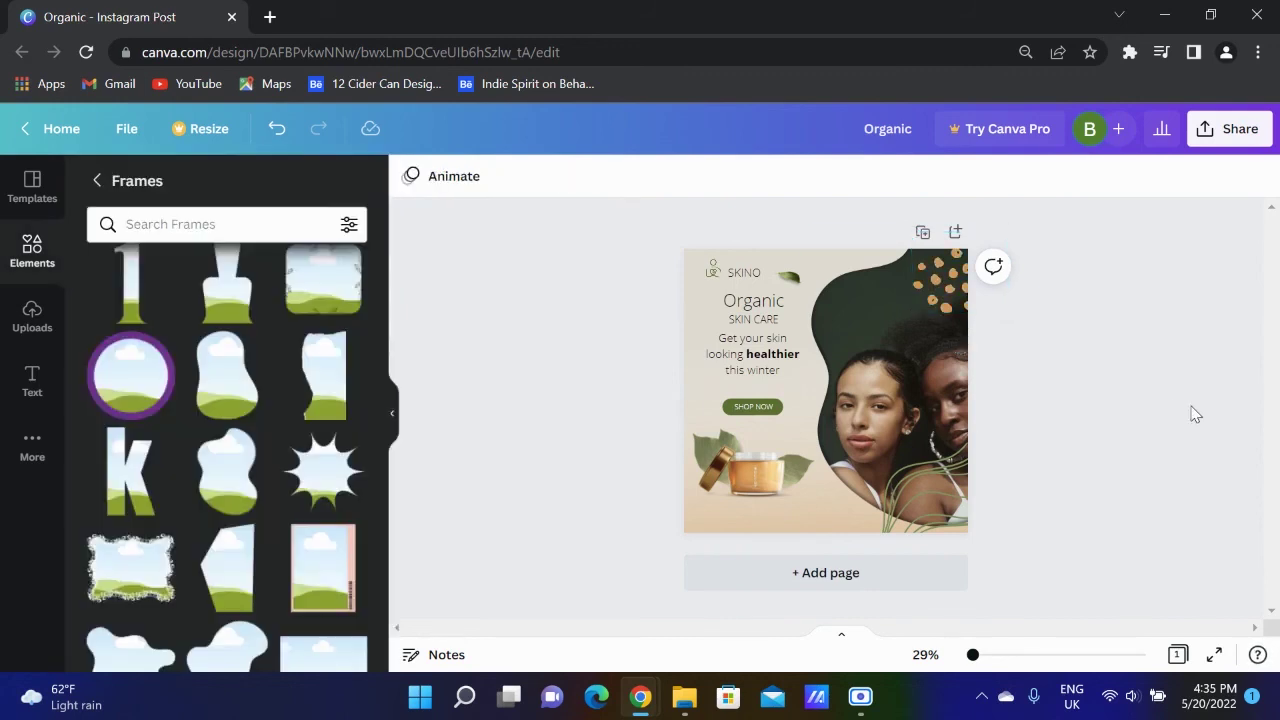
pyautogui.scroll(2, 1172, 427)
pyautogui.scroll(-2, 1172, 427)
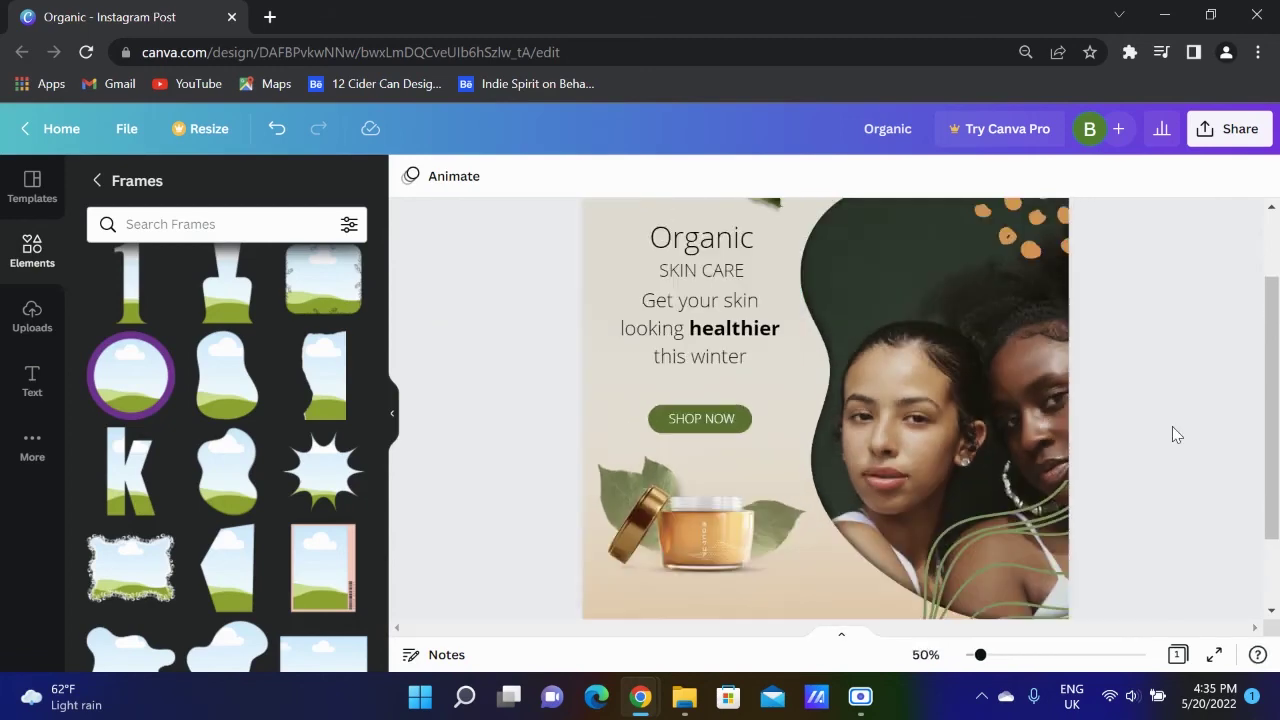
pyautogui.scroll(1, 1172, 427)
pyautogui.write('t')
pyautogui.write('www.skino.com')
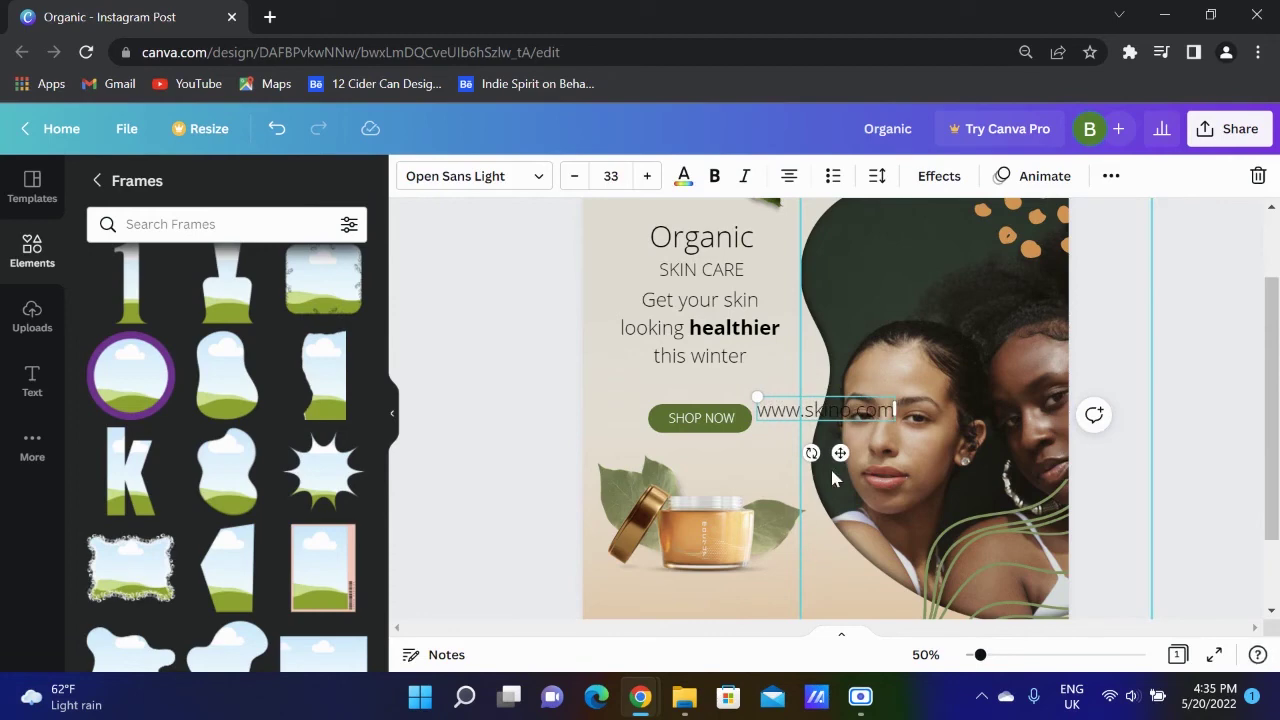
pyautogui.moveTo(833, 478); pyautogui.dragTo(797, 510)
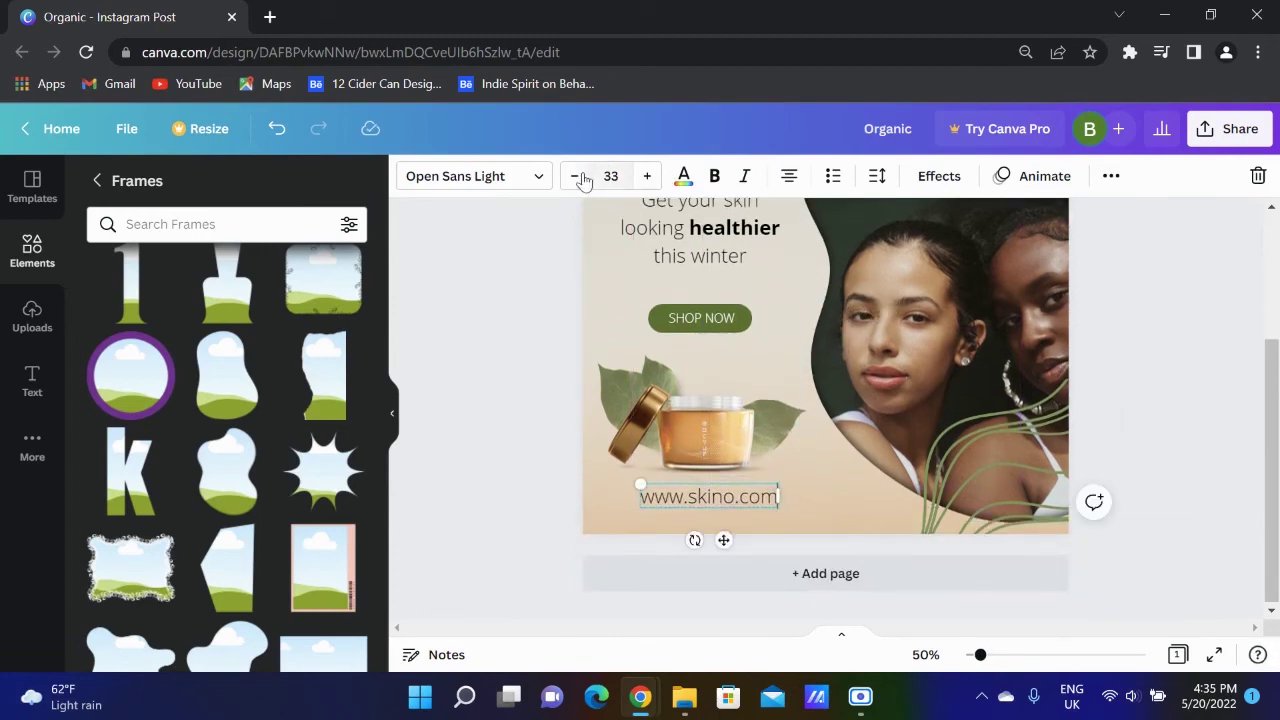
pyautogui.click(403, 400)
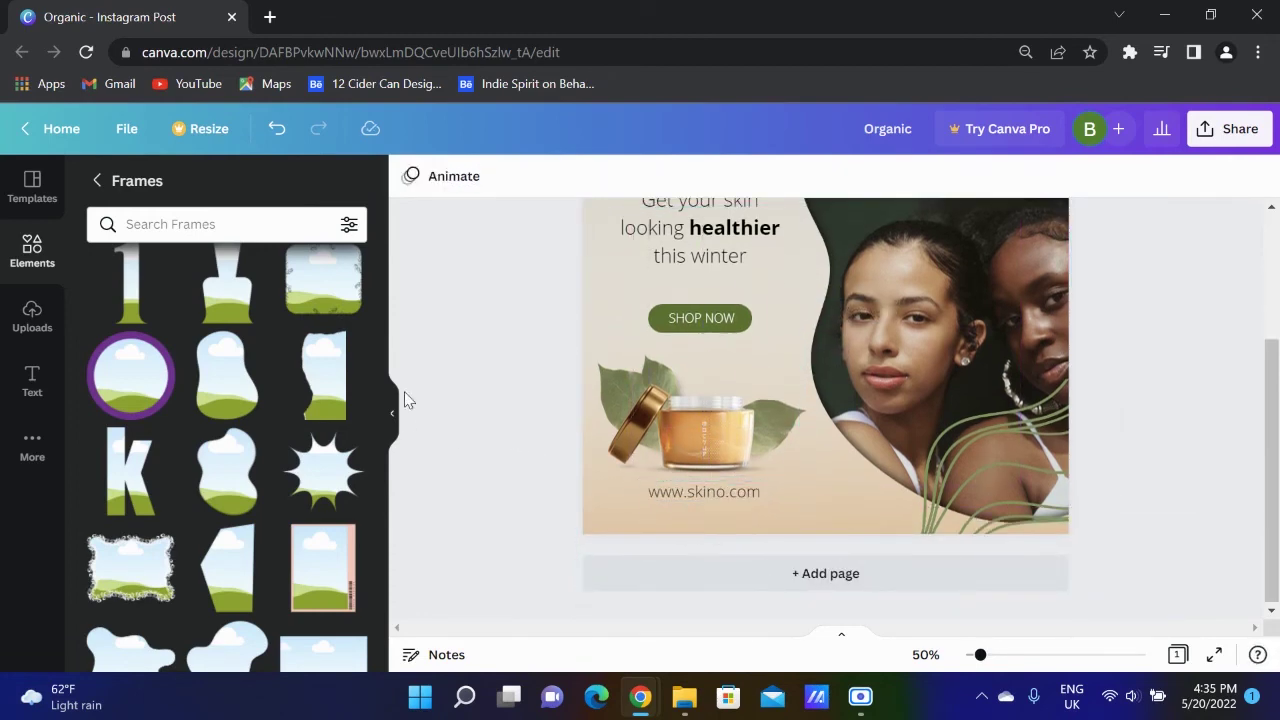
# Move the tagline down so it sits just above the Shop Now button.
pyautogui.scroll(2, 1055, 527)
pyautogui.scroll(2, 979, 374)
pyautogui.click(725, 518)
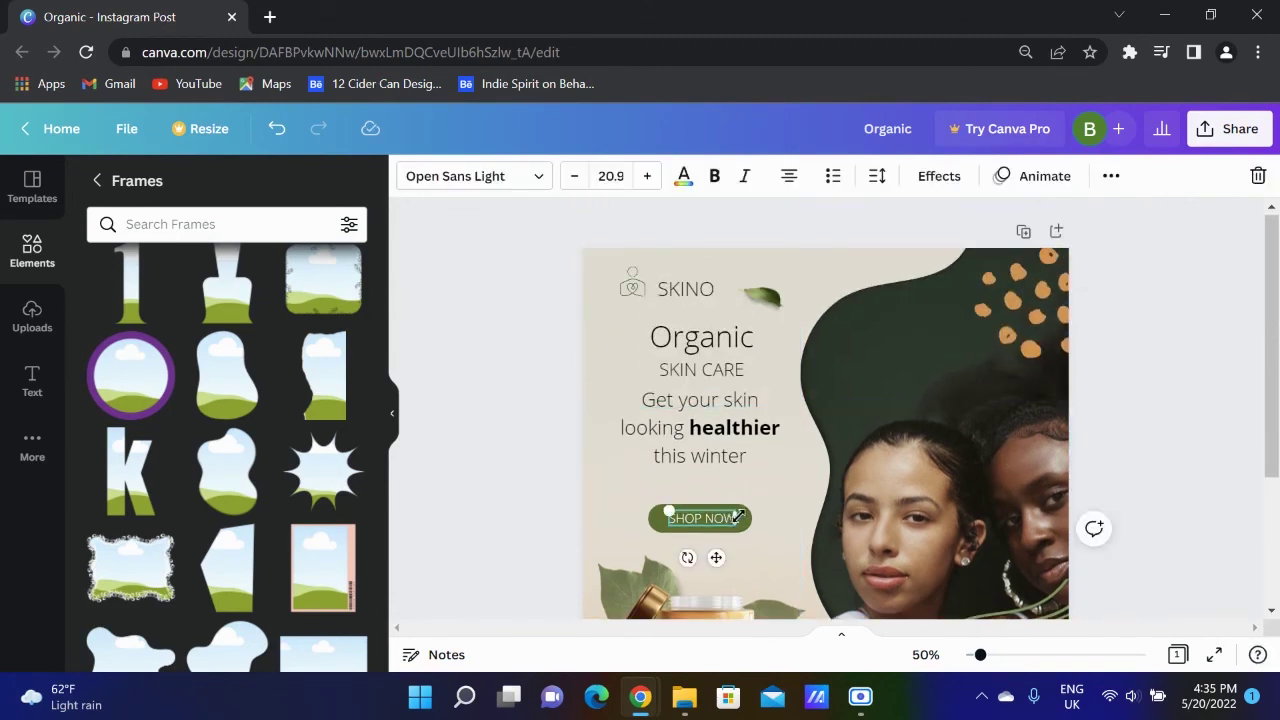
pyautogui.click(817, 371)
pyautogui.click(700, 518)
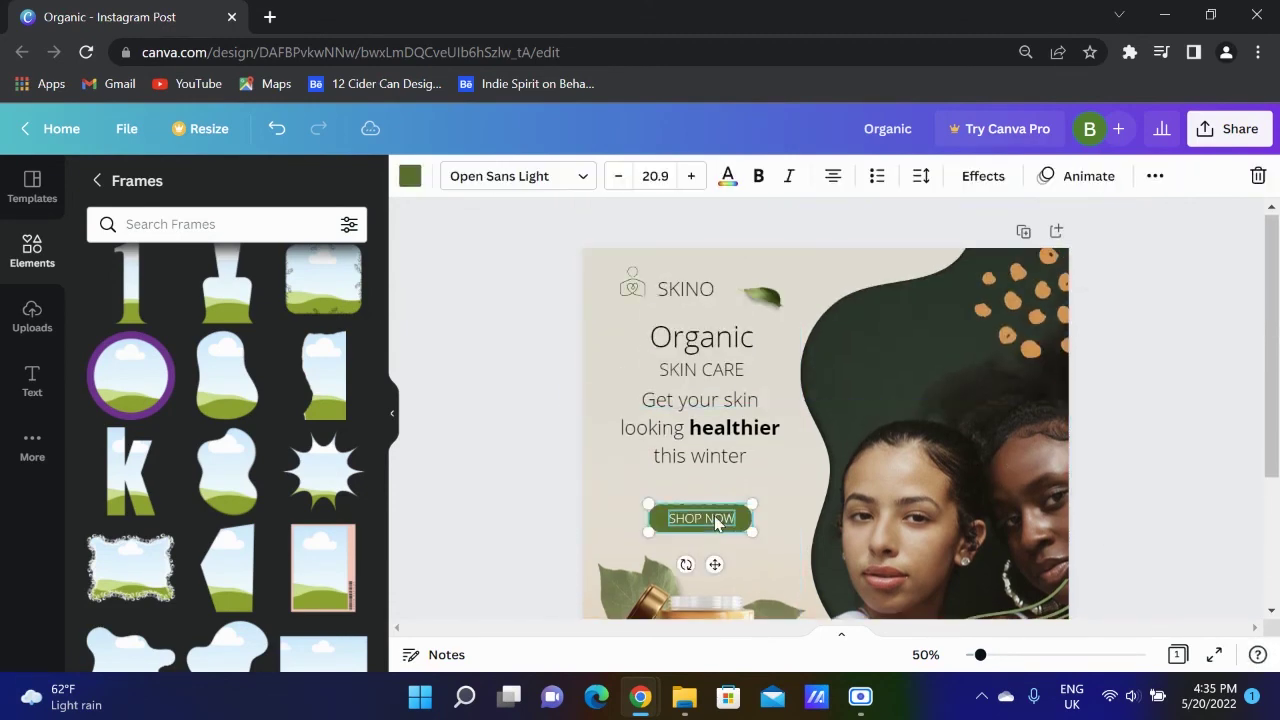
pyautogui.click(563, 355)
pyautogui.moveTo(727, 433); pyautogui.dragTo(729, 458)
# Enlarge the Organic heading to about the tagline's width and shift it down together with SKIN CARE.
pyautogui.click(736, 332)
pyautogui.moveTo(753, 317); pyautogui.dragTo(780, 309)
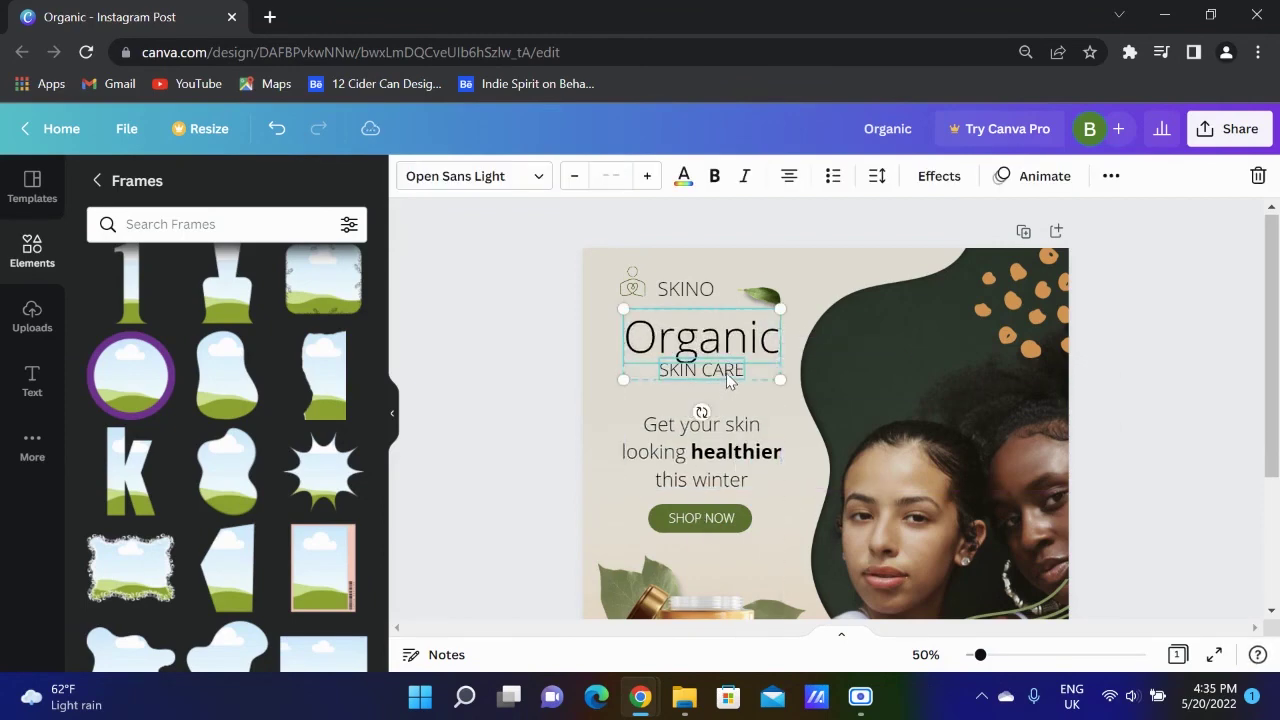
pyautogui.moveTo(715, 345); pyautogui.dragTo(715, 358)
# Try placing SKIN CARE flush with the right end of the Organic heading and enlarging it to 29.8.
pyautogui.click(551, 406)
pyautogui.click(713, 385)
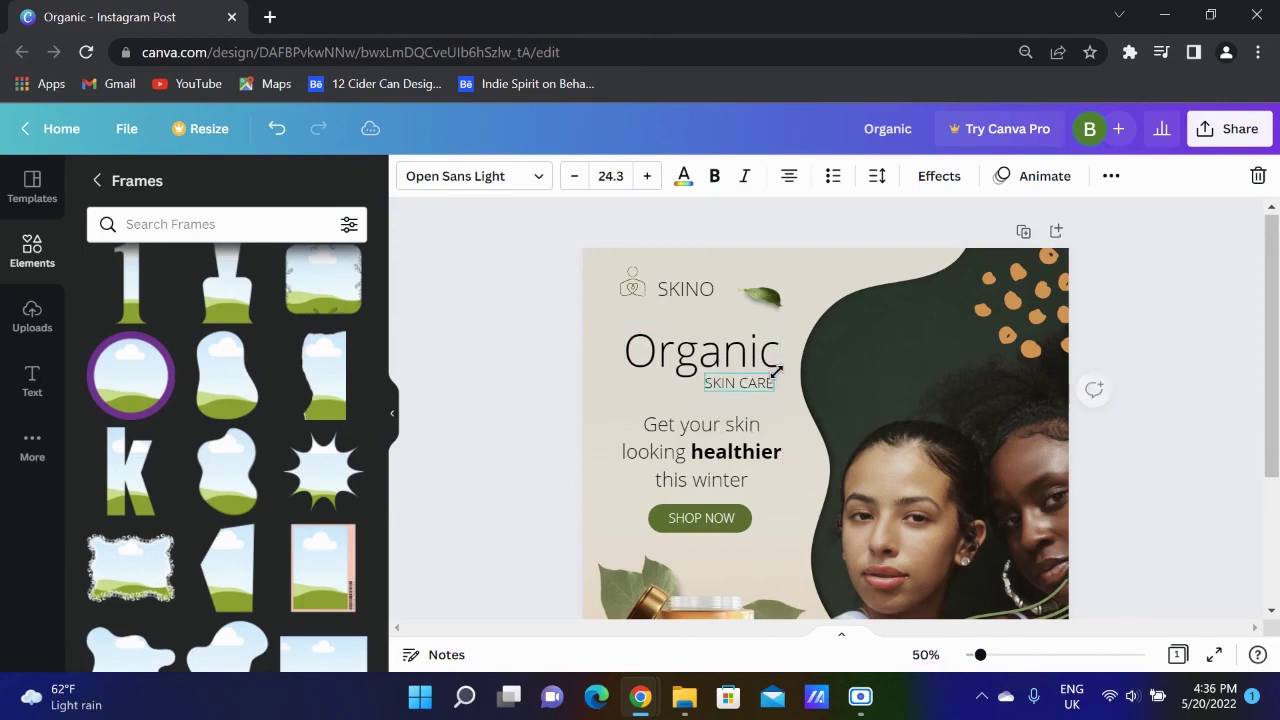
pyautogui.moveTo(772, 375); pyautogui.dragTo(786, 416)
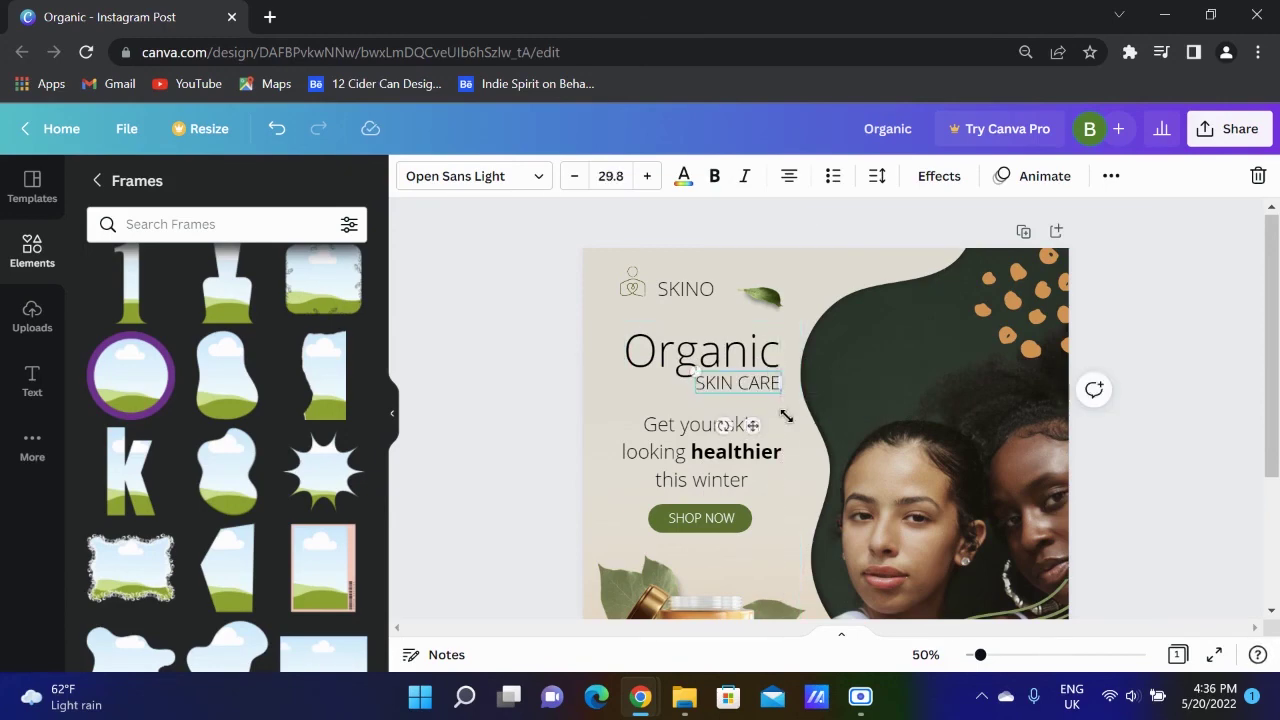
pyautogui.click(476, 404)
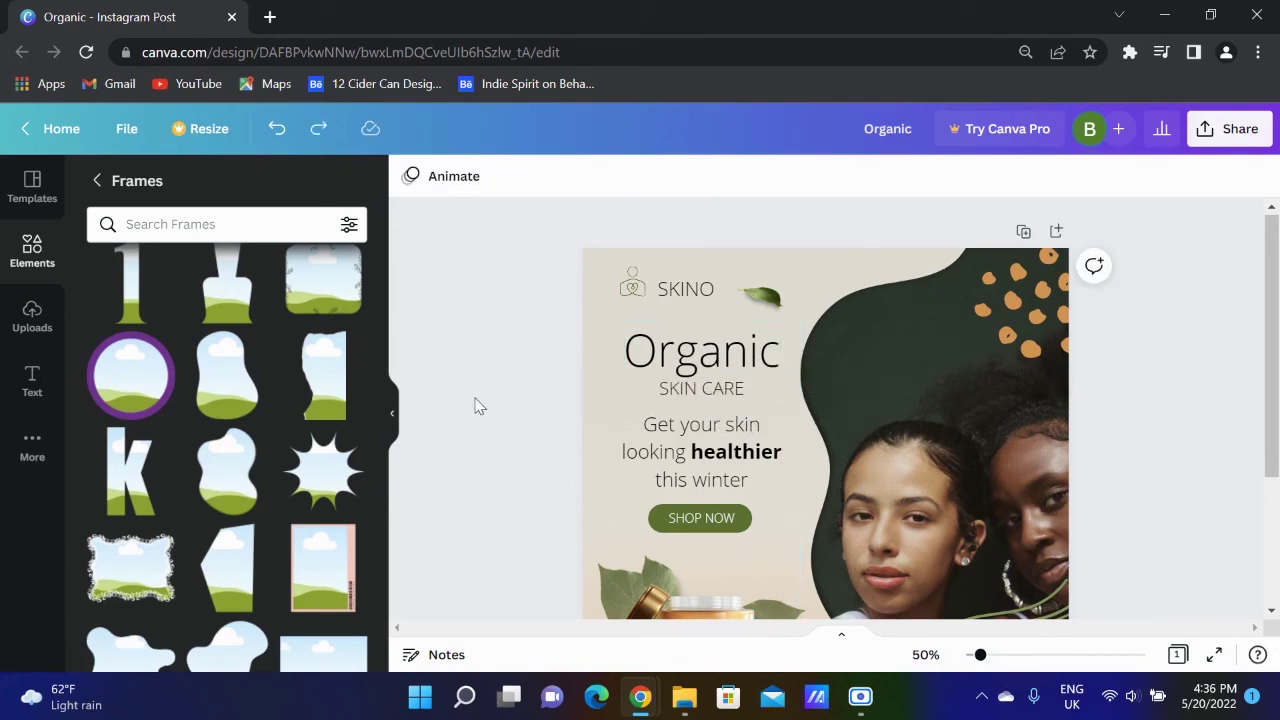
pyautogui.press('t')
pyautogui.click(511, 370)
pyautogui.click(897, 438)
pyautogui.press('Delete')
pyautogui.click(767, 360)
pyautogui.moveTo(765, 358); pyautogui.dragTo(581, 341)
pyautogui.press('r')
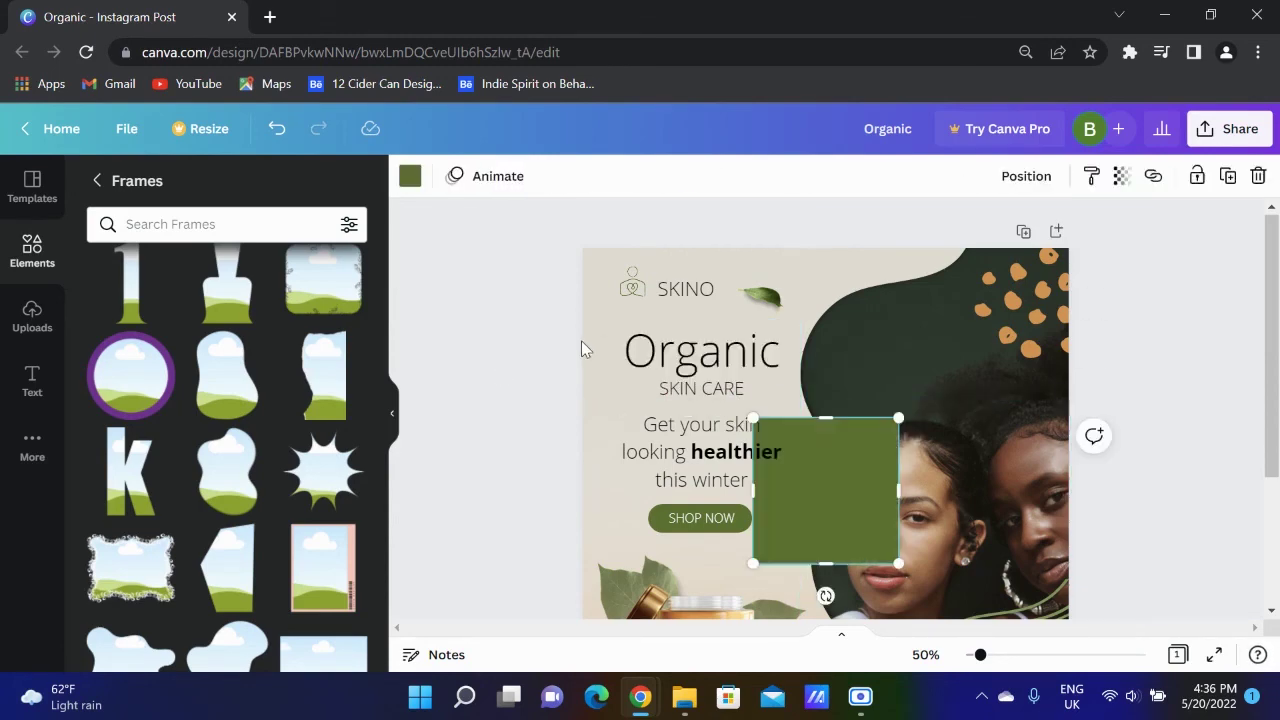
# Retype the heading as "ORGANIC" in capitals and delete the stray green square beside the tagline.
pyautogui.click(716, 367)
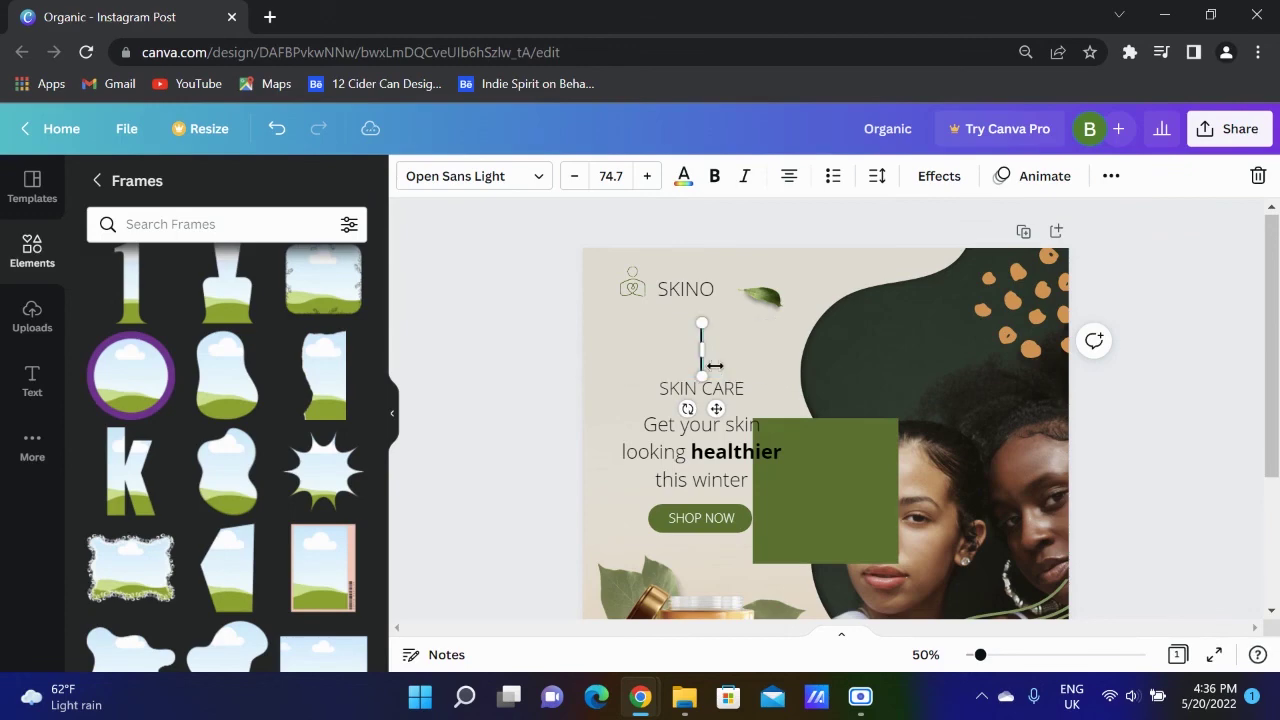
pyautogui.write('ORGANIC')
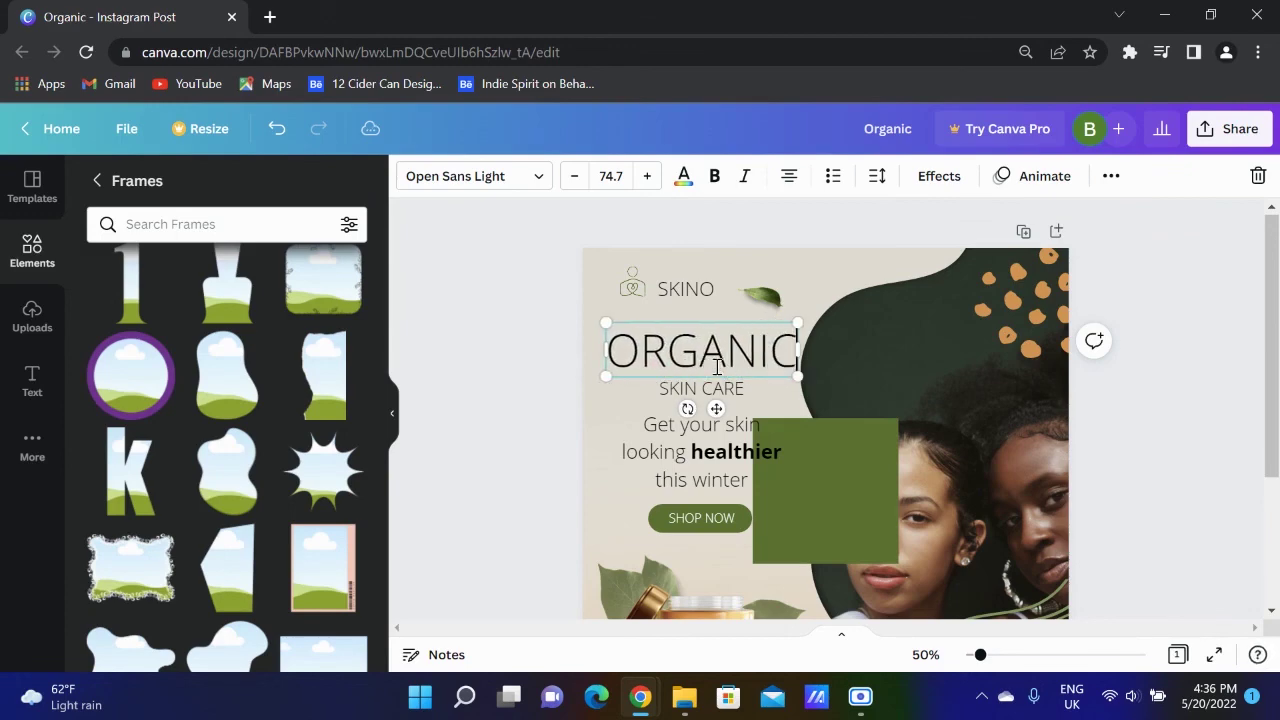
pyautogui.click(845, 498)
pyautogui.press('Delete')
# Scale the ORGANIC heading down to the tagline's width, make it bold and move SKIN CARE up closer beneath it.
pyautogui.click(792, 349)
pyautogui.moveTo(797, 349)
pyautogui.mouseDown()
pyautogui.moveTo(778, 347)
pyautogui.moveTo(780, 334)
pyautogui.mouseUp()
pyautogui.click(714, 177)
pyautogui.click(724, 393)
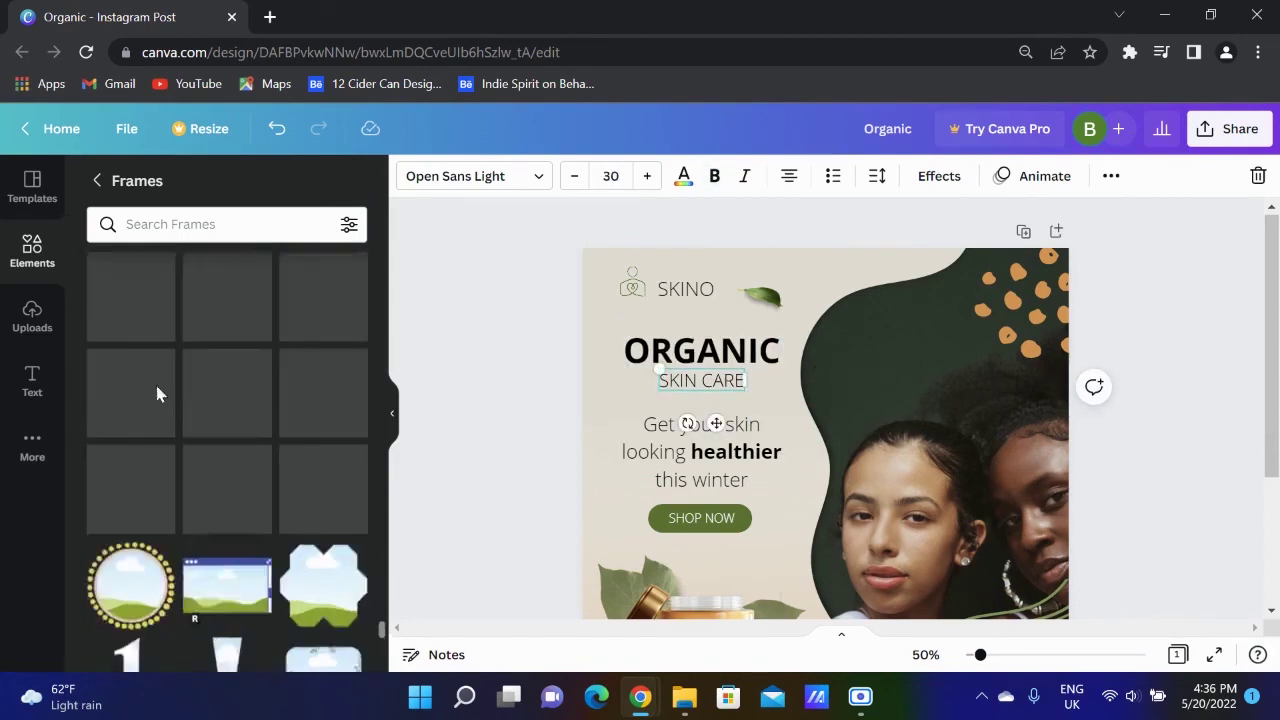
pyautogui.click(32, 248)
pyautogui.click(226, 187)
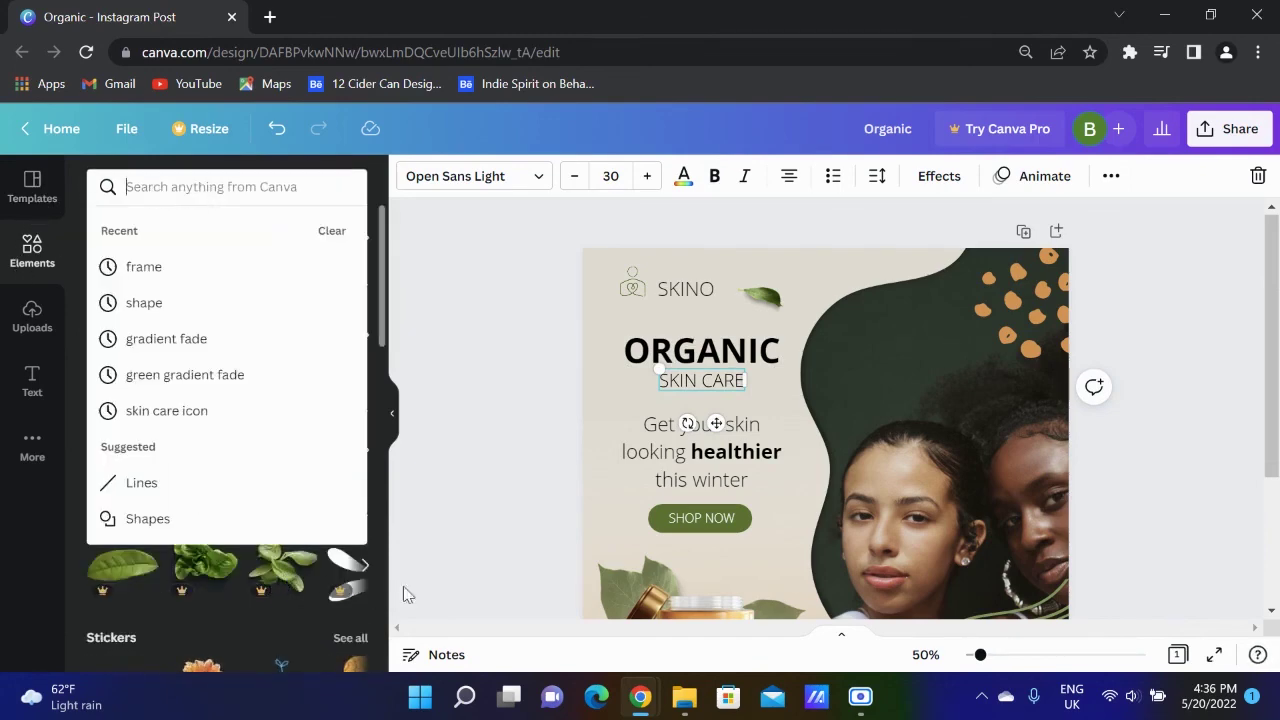
pyautogui.click(377, 598)
pyautogui.click(178, 457)
pyautogui.moveTo(826, 367); pyautogui.dragTo(771, 401)
pyautogui.moveTo(848, 406); pyautogui.dragTo(715, 398)
pyautogui.press('Delete')
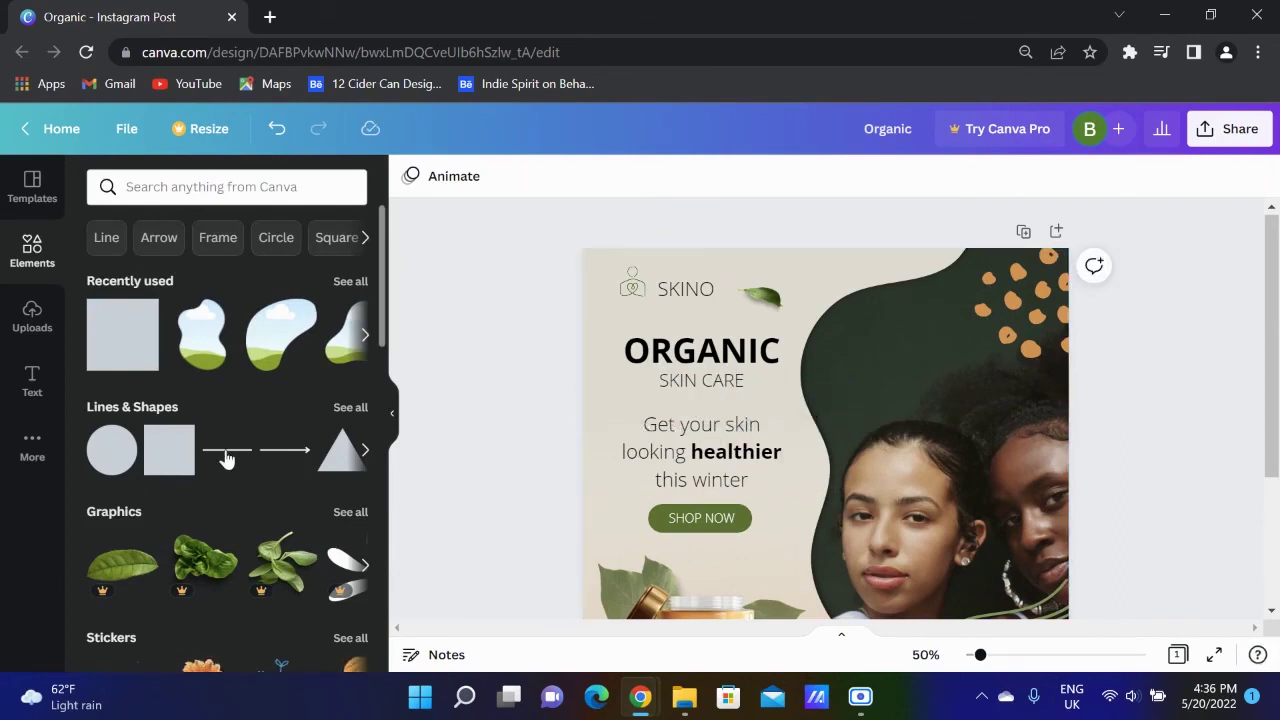
# Insert a short horizontal line centred between SKIN CARE and the tagline and colour it the document's orange-brown.
pyautogui.click(226, 452)
pyautogui.moveTo(810, 535); pyautogui.dragTo(708, 443)
pyautogui.moveTo(783, 400); pyautogui.dragTo(734, 399)
pyautogui.click(410, 176)
pyautogui.click(298, 270)
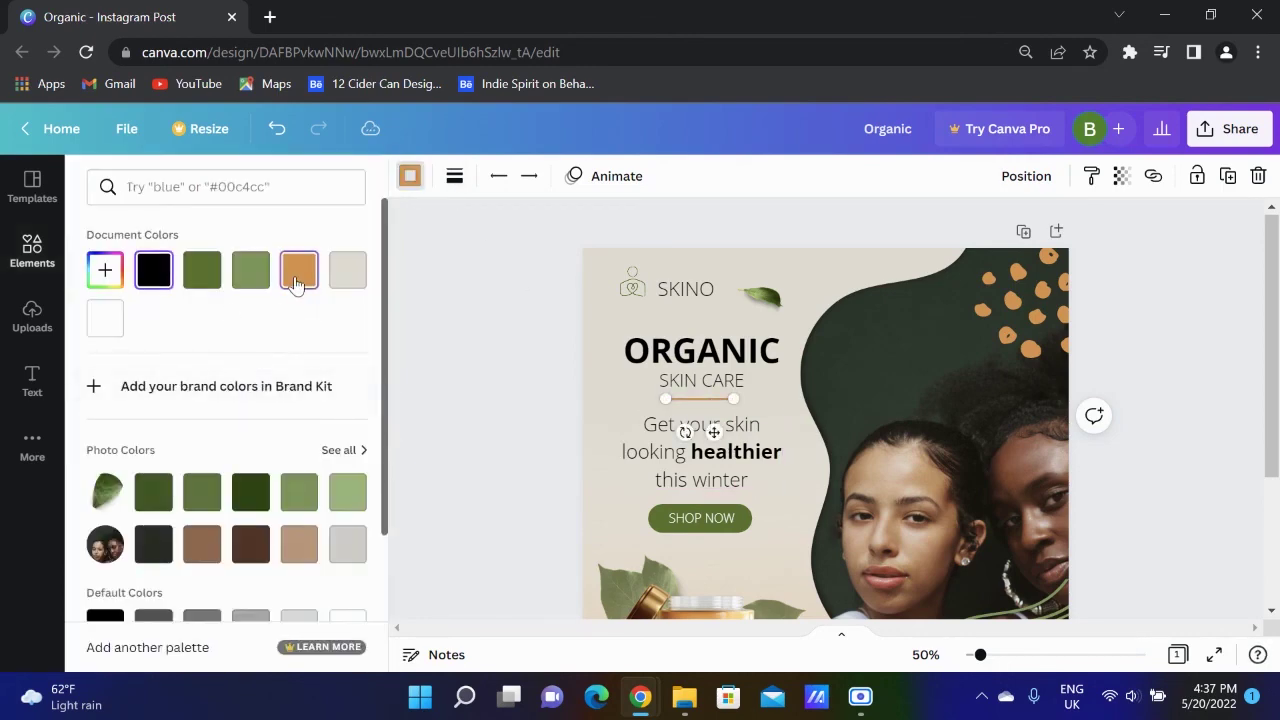
pyautogui.click(512, 385)
pyautogui.click(724, 401)
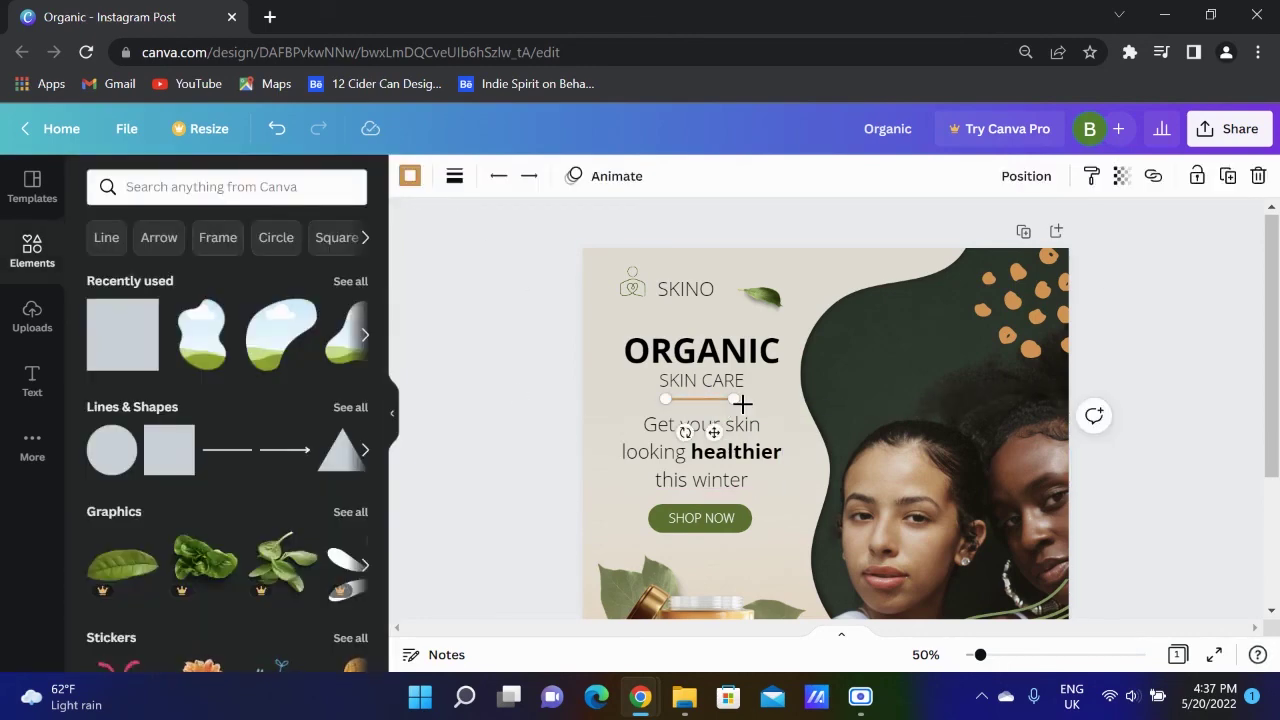
pyautogui.click(515, 370)
# Add a full stop at the end of the tagline, after "this winter".
pyautogui.scroll(-2, 777, 397)
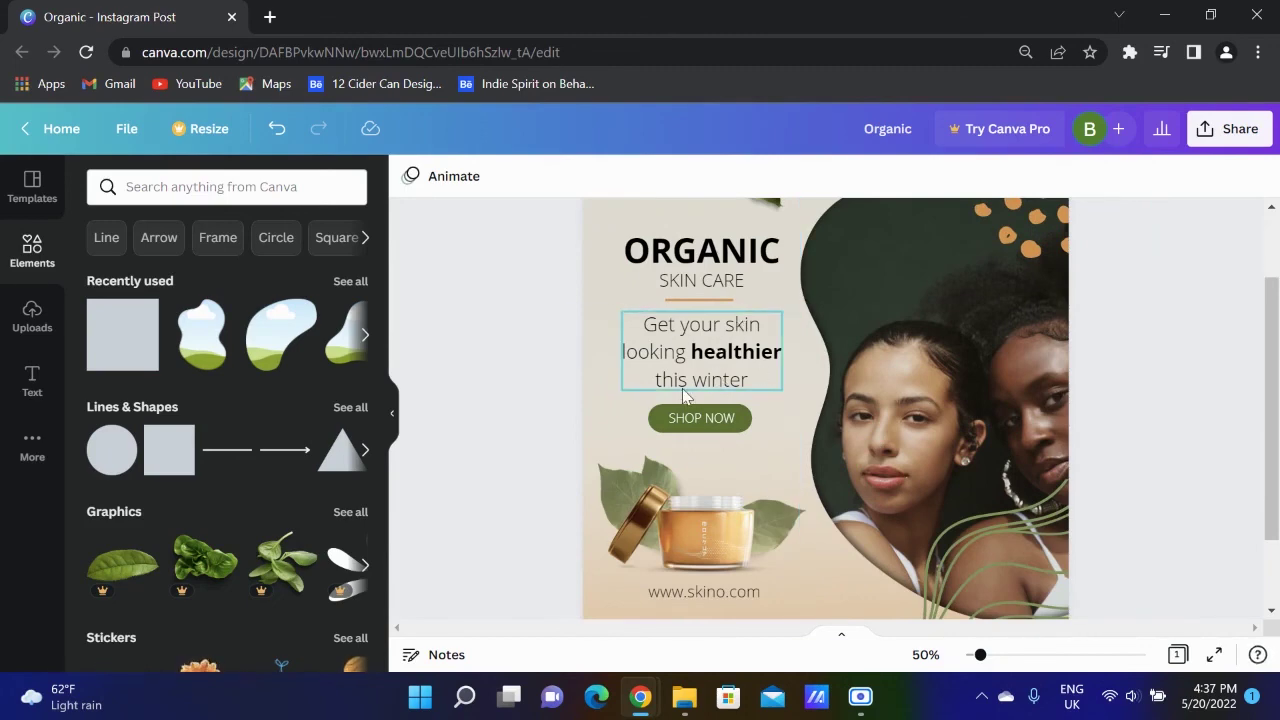
pyautogui.click(756, 380)
pyautogui.click(494, 361)
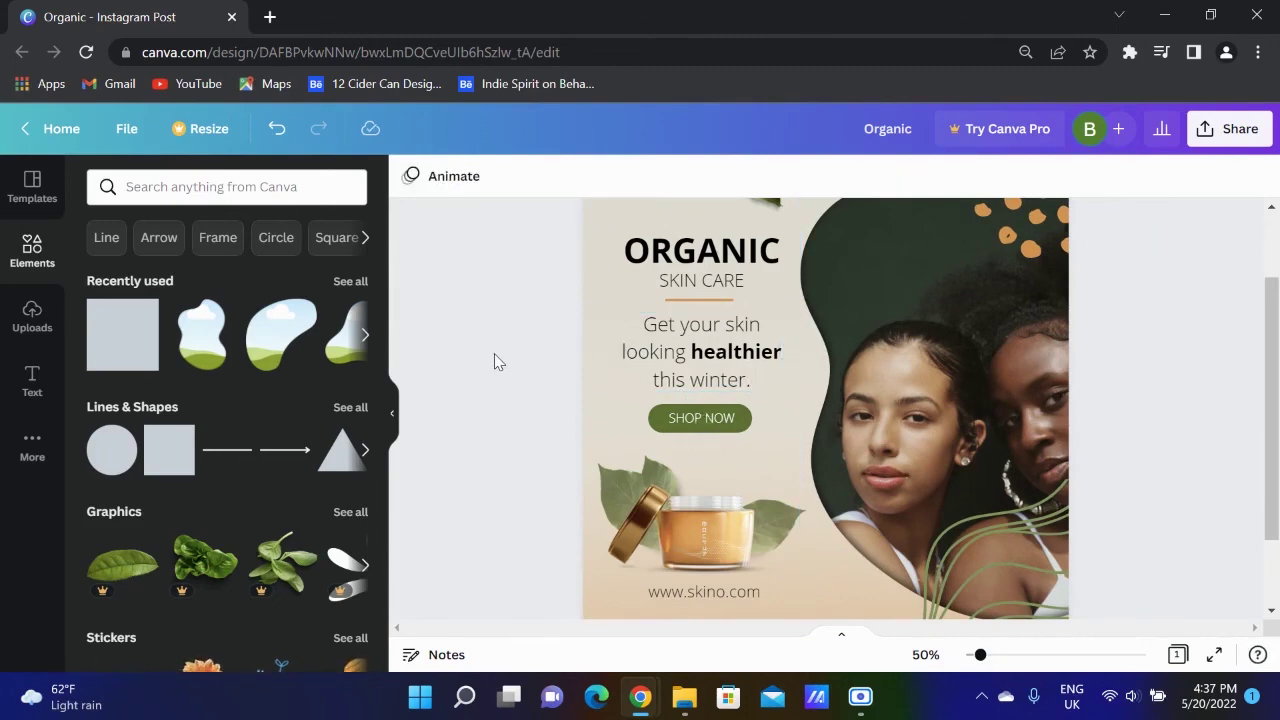
# Recolour the word "healthier" in the tagline with the document's dark green.
pyautogui.click(728, 350)
pyautogui.doubleClick(752, 352)
pyautogui.moveTo(696, 350); pyautogui.dragTo(778, 356)
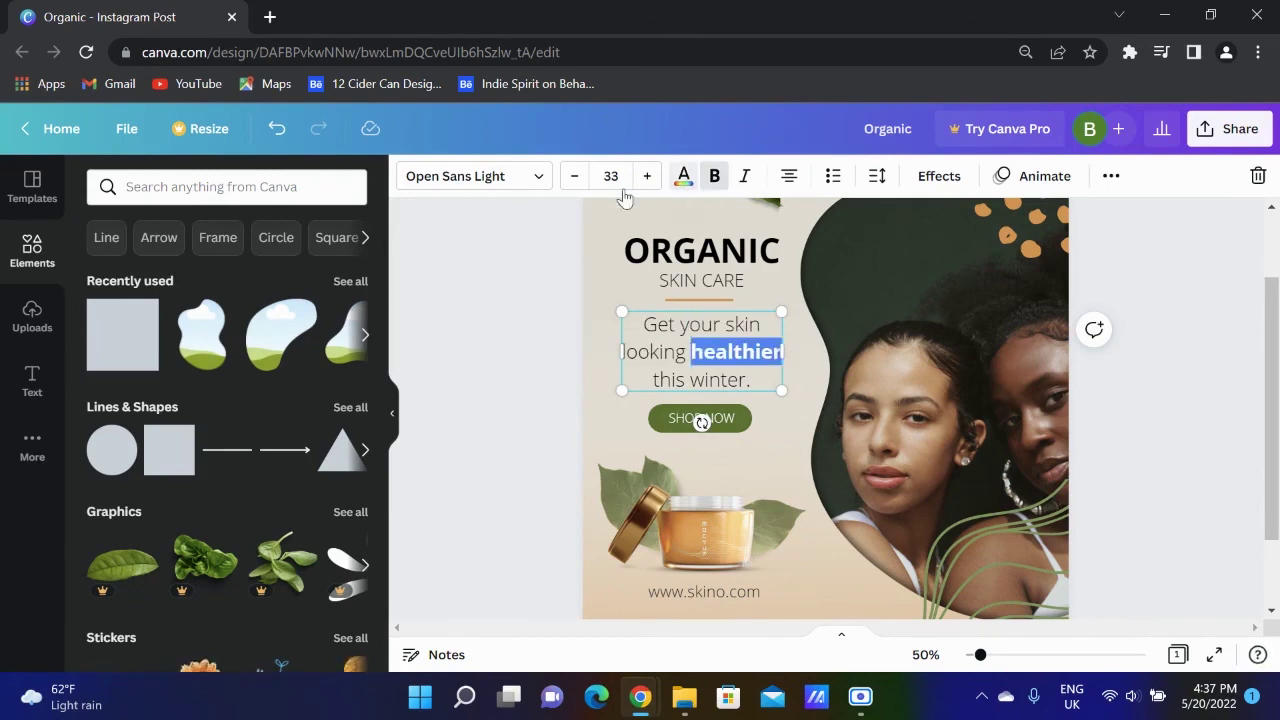
pyautogui.click(683, 178)
pyautogui.click(203, 270)
pyautogui.click(500, 366)
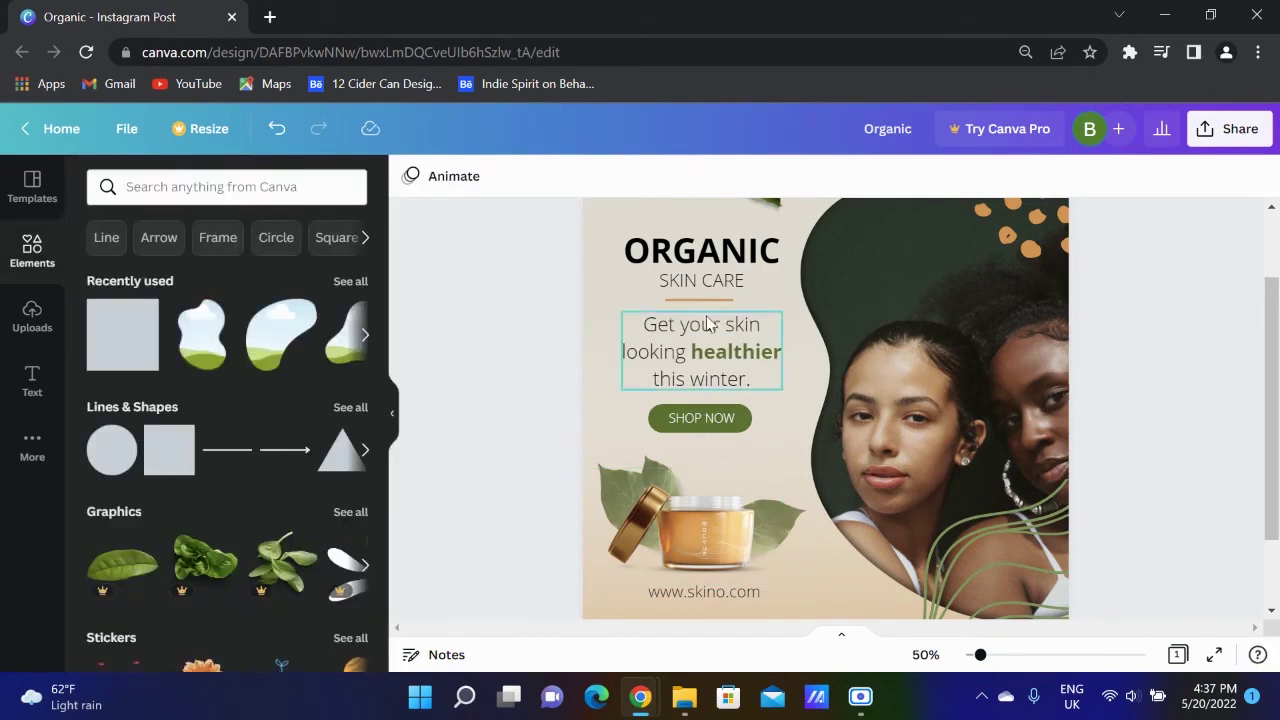
# Recolour the divider line under SKIN CARE with the tan from the portrait's photo colours.
pyautogui.click(410, 176)
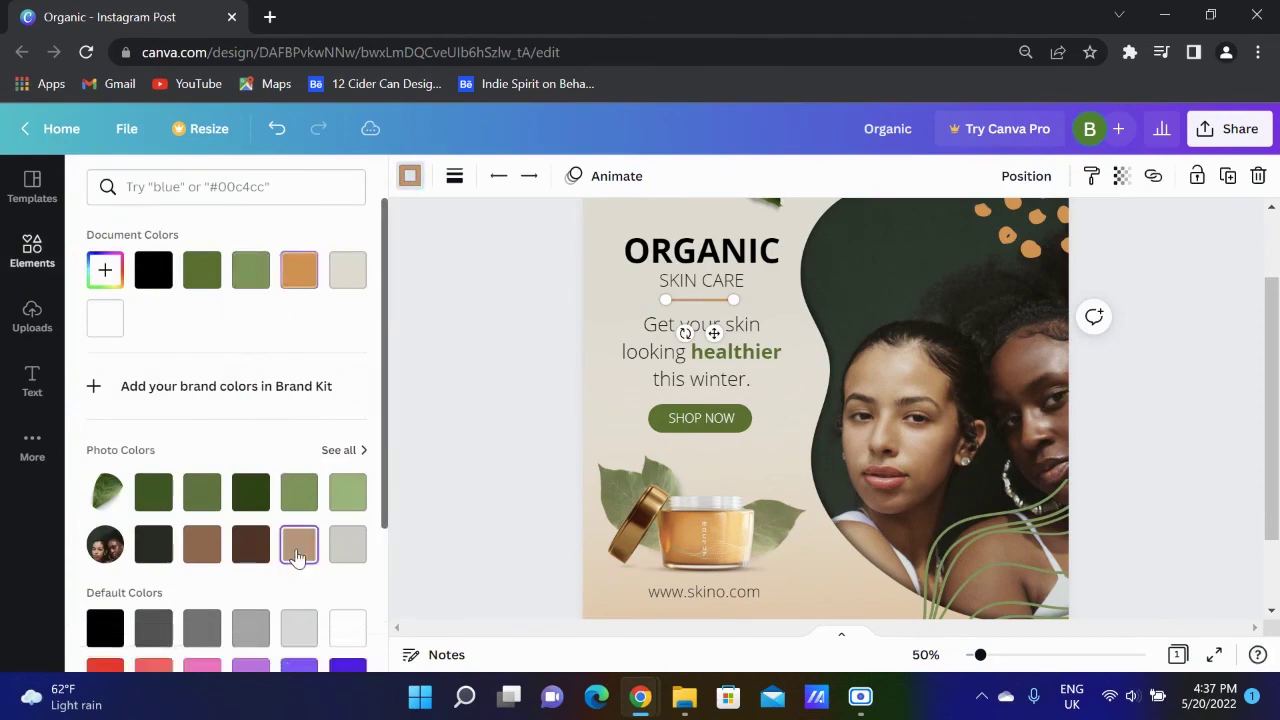
pyautogui.click(480, 337)
pyautogui.scroll(-3, 621, 479)
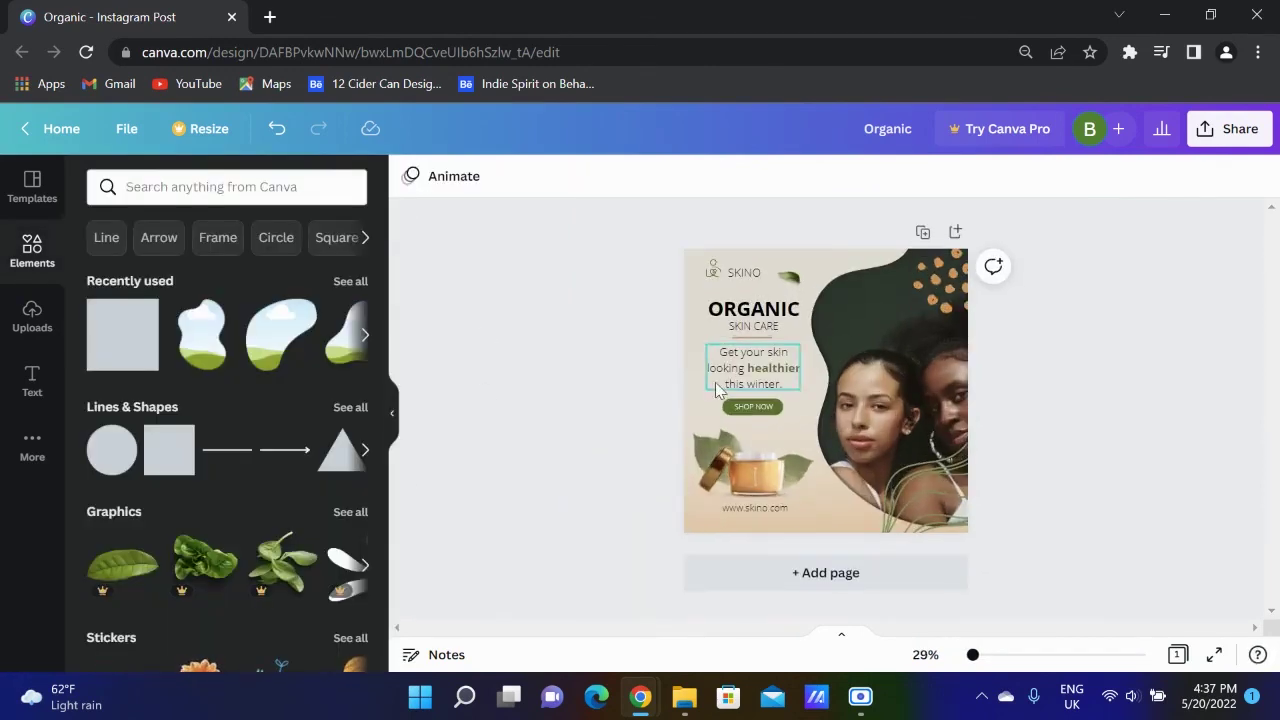